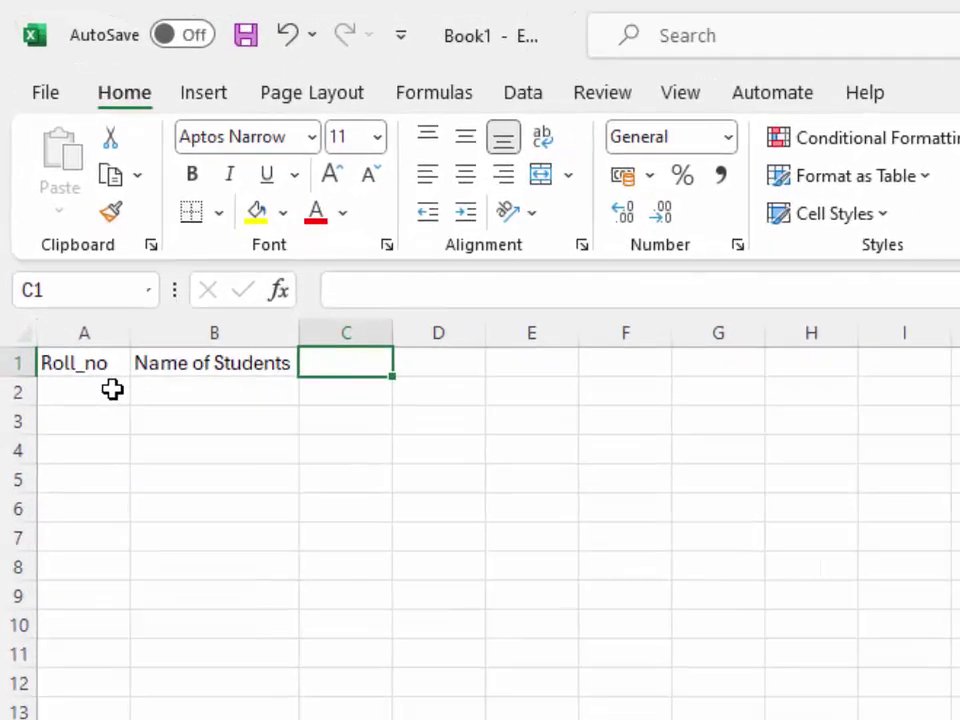
Enter 1 and 2 in A2:A3 and fill the Roll_no series down to 10
click(114, 431)
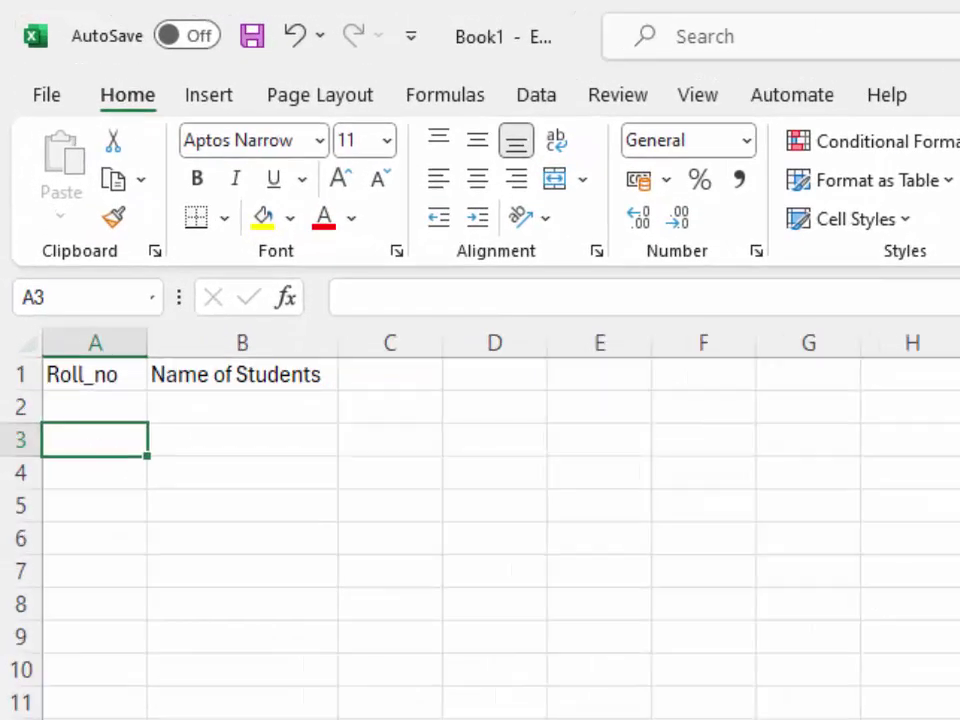
click(111, 376)
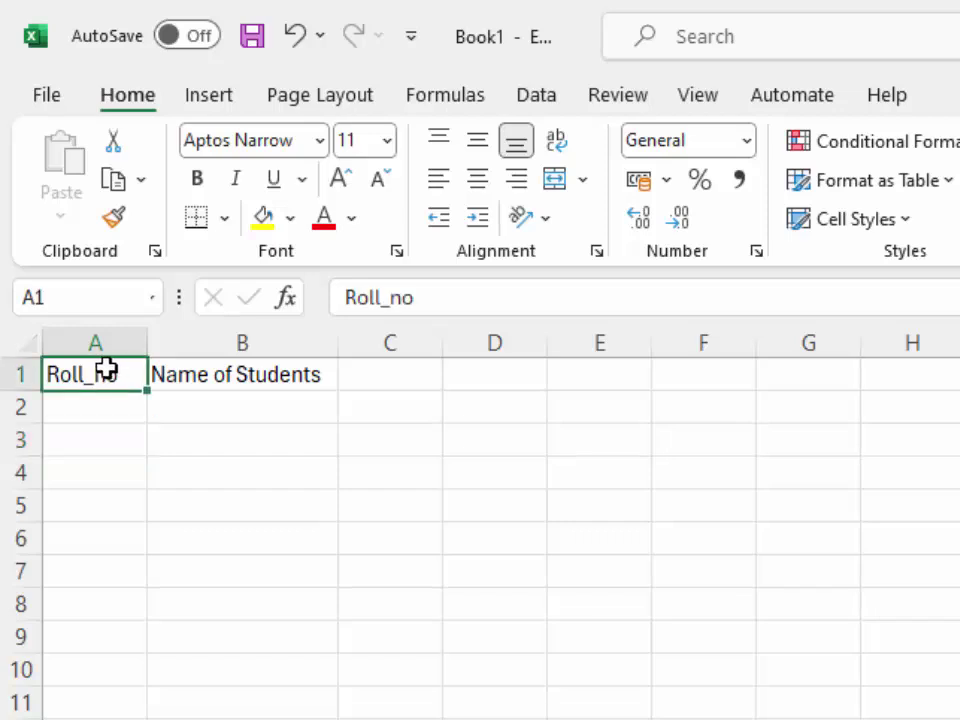
click(90, 413)
text(1)
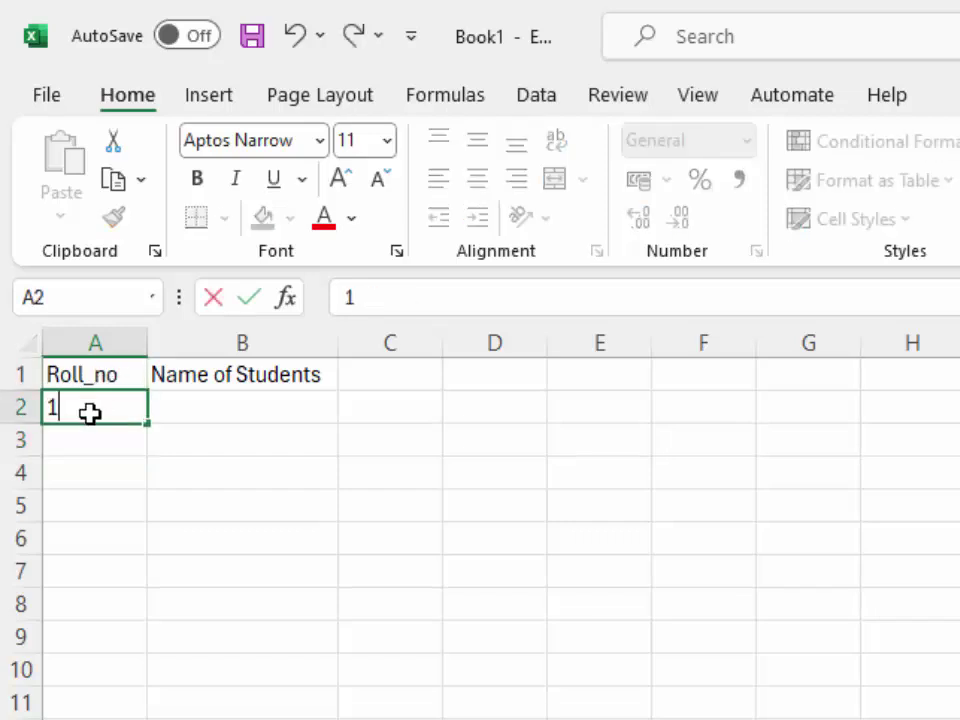
key(Return)
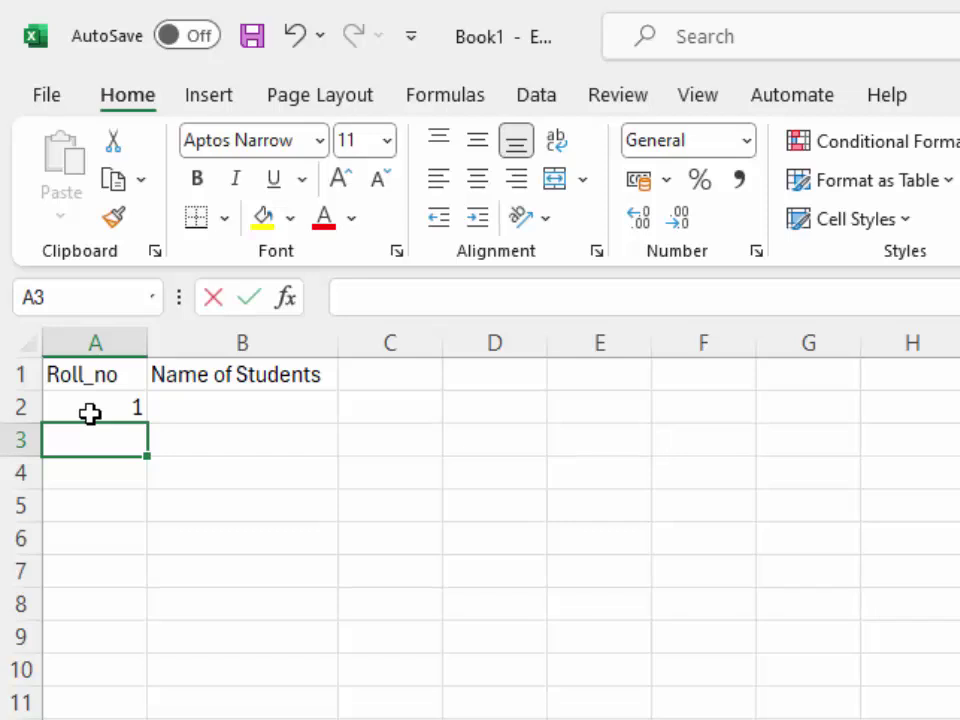
text(2)
drag(92, 410, 97, 434)
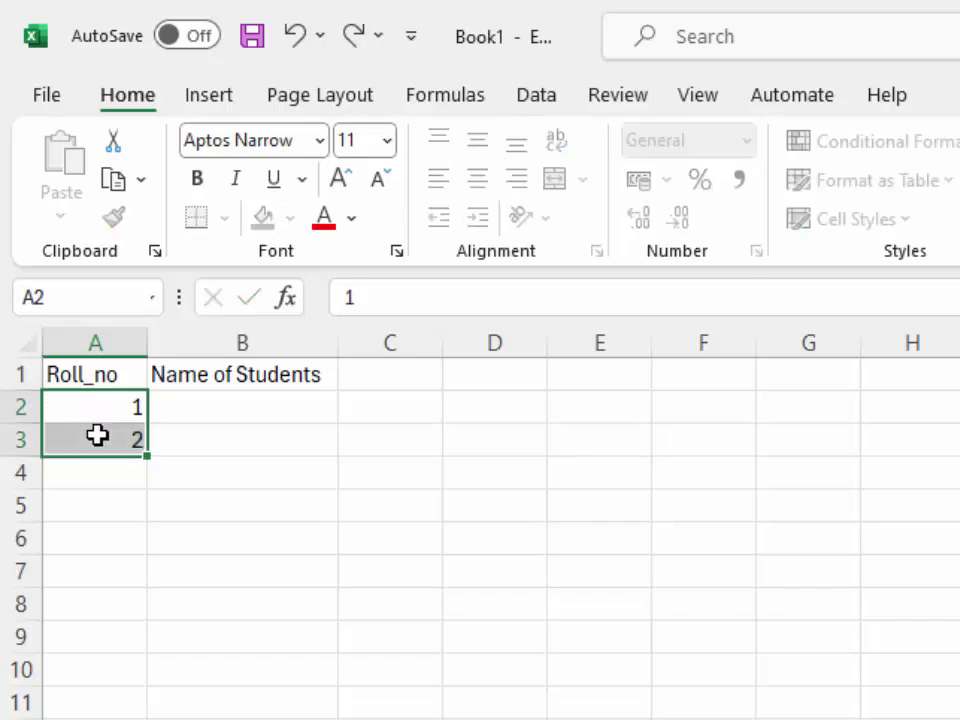
drag(148, 455, 140, 716)
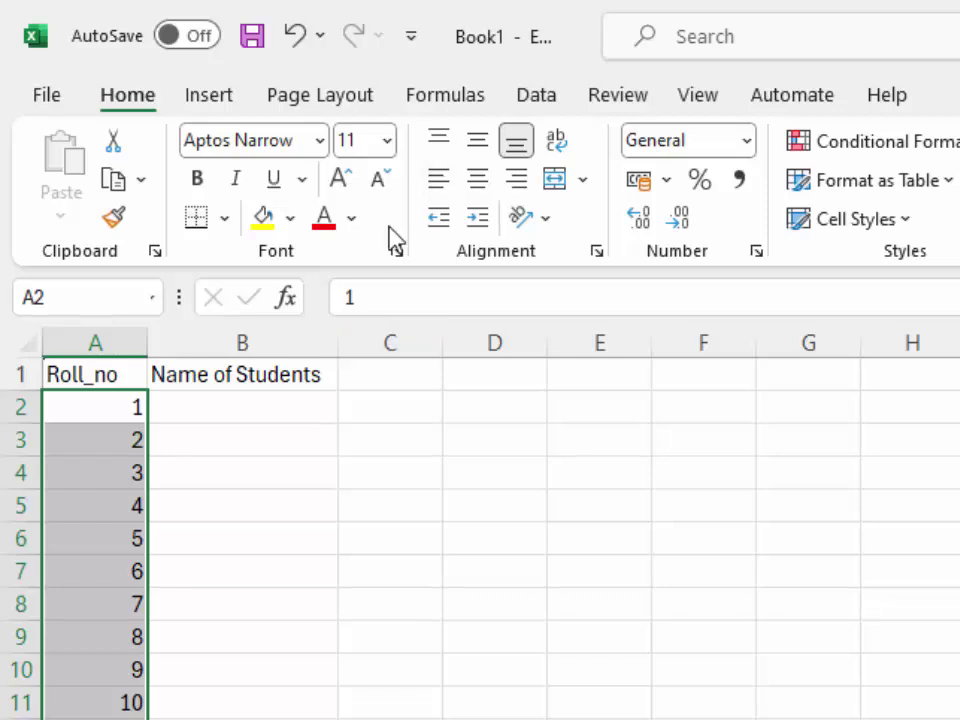
click(387, 375)
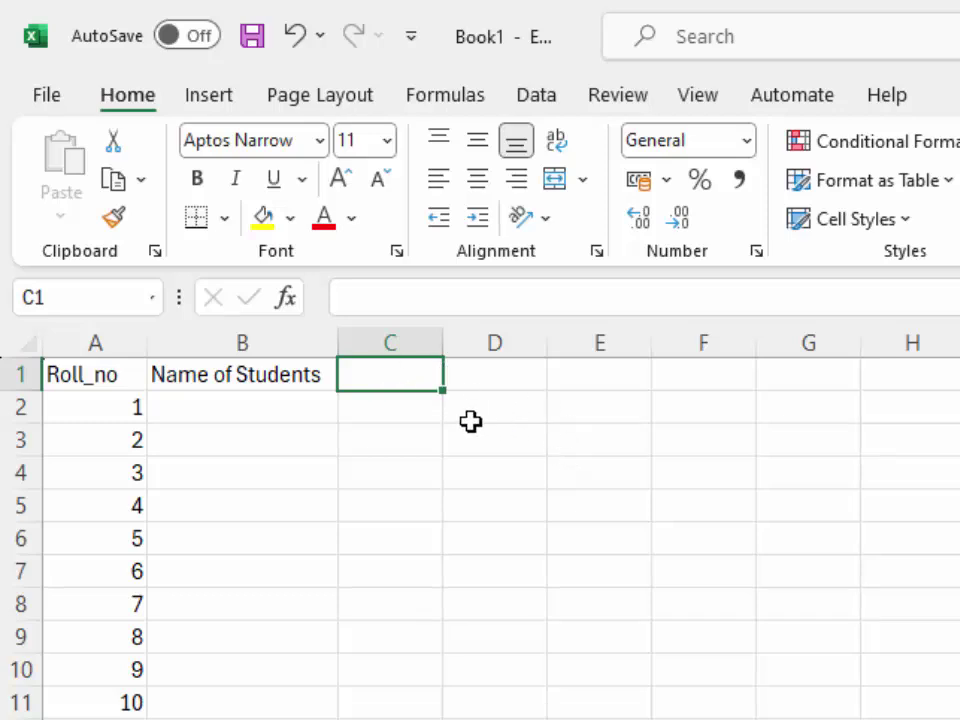
Enter 1 and 2 in C1:D1 and fill the day numbers across row 1
text(1)
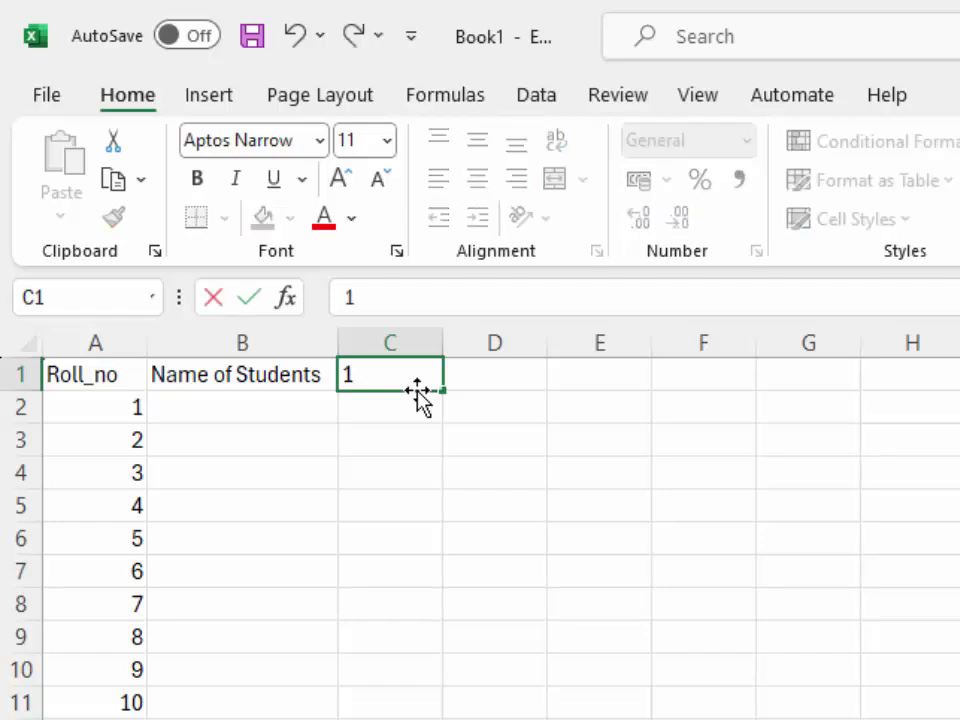
key(Tab)
text(2)
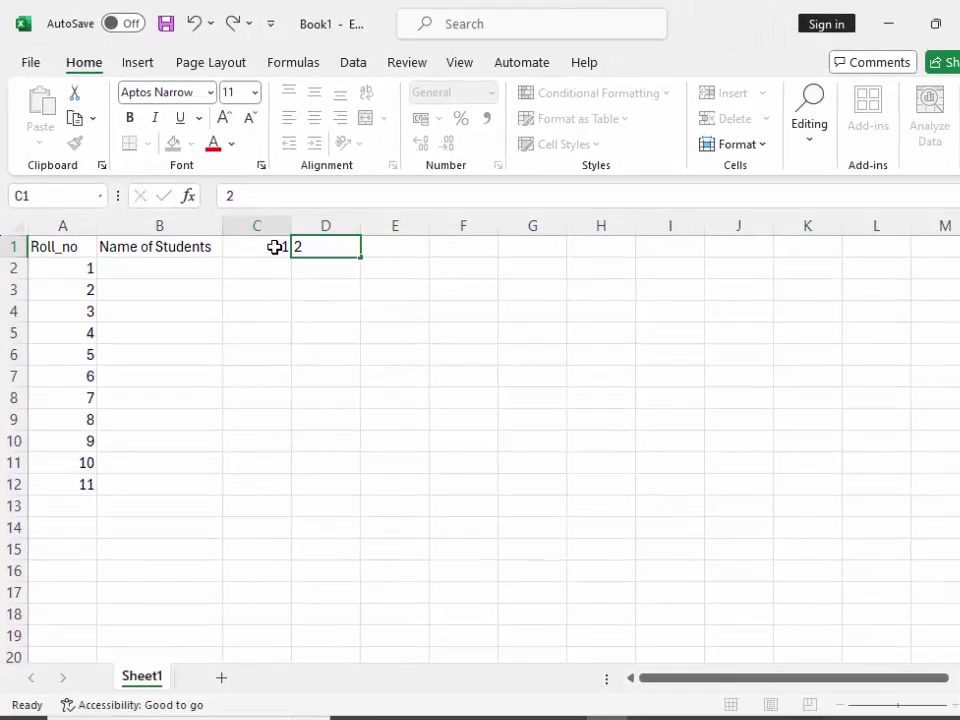
drag(274, 247, 302, 251)
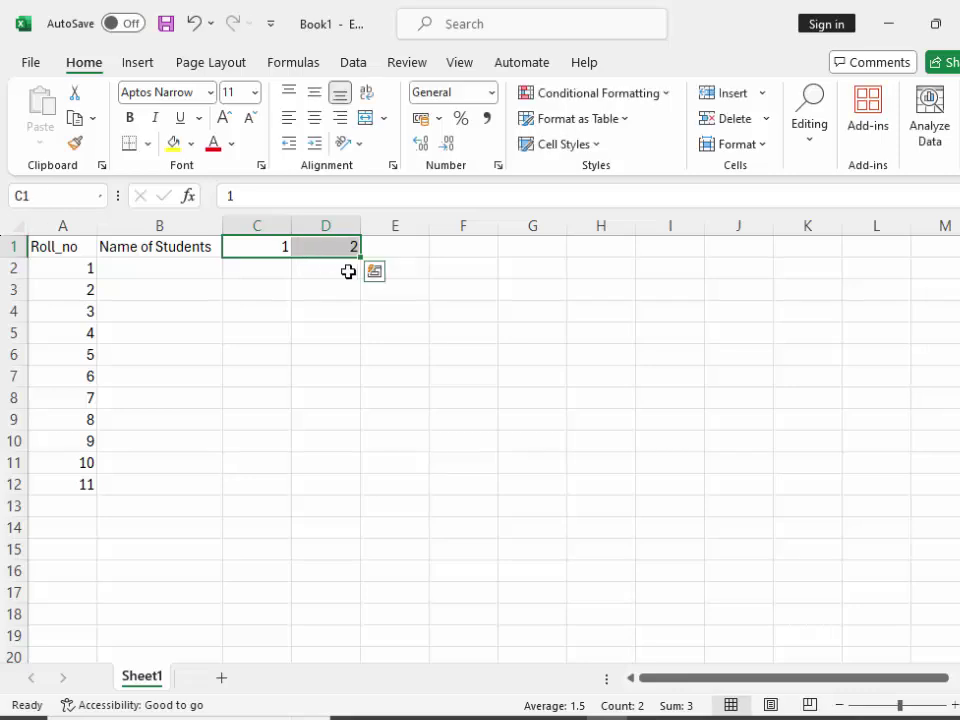
mouse_move(364, 258)
mouse_down()
mouse_move(950, 262)
mouse_move(840, 258)
mouse_up()
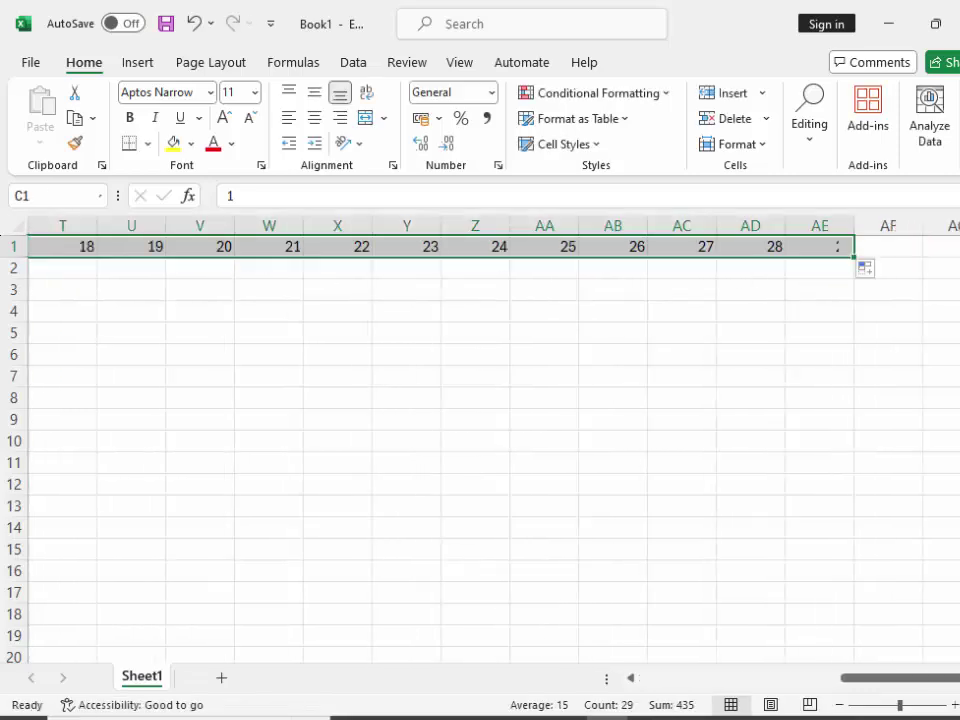
Check the month's calendar and extend the day numbering across row 1 to 31
click(915, 715)
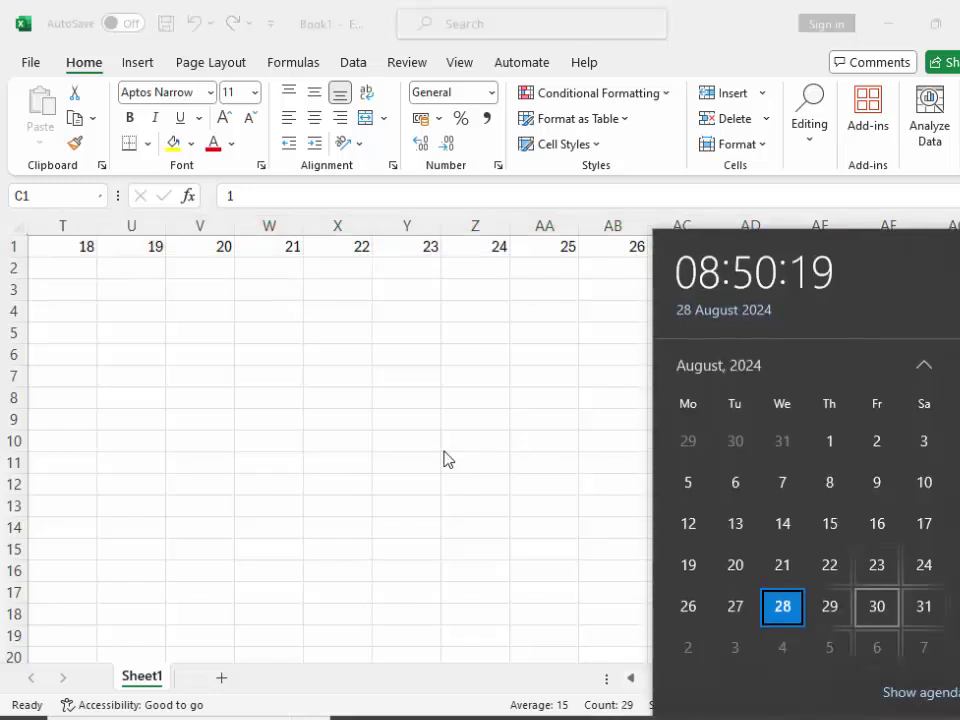
click(313, 407)
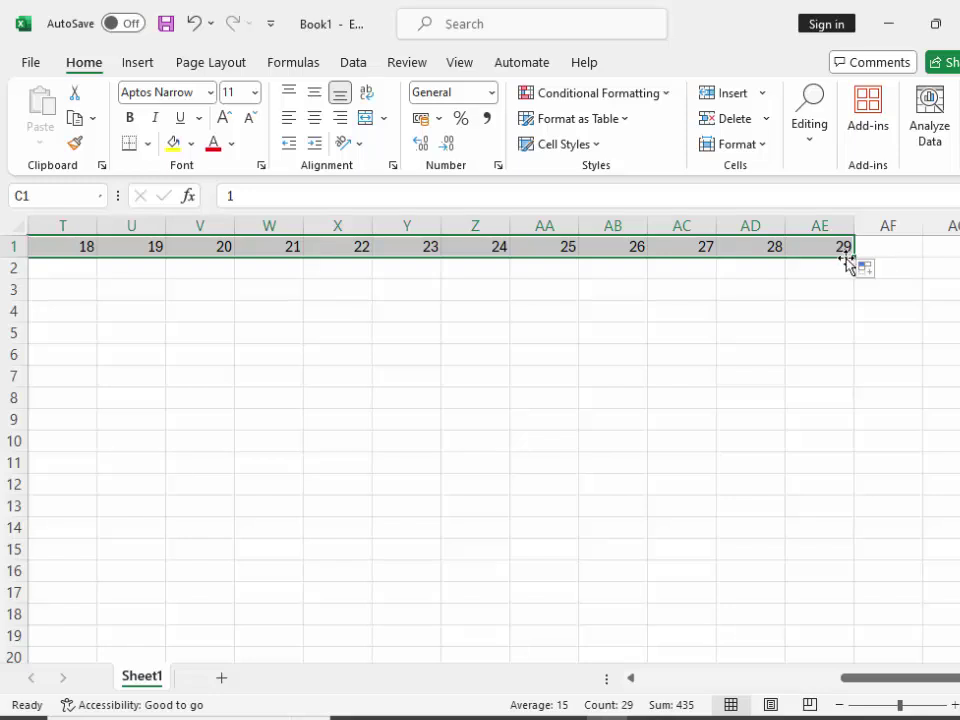
drag(855, 258, 955, 262)
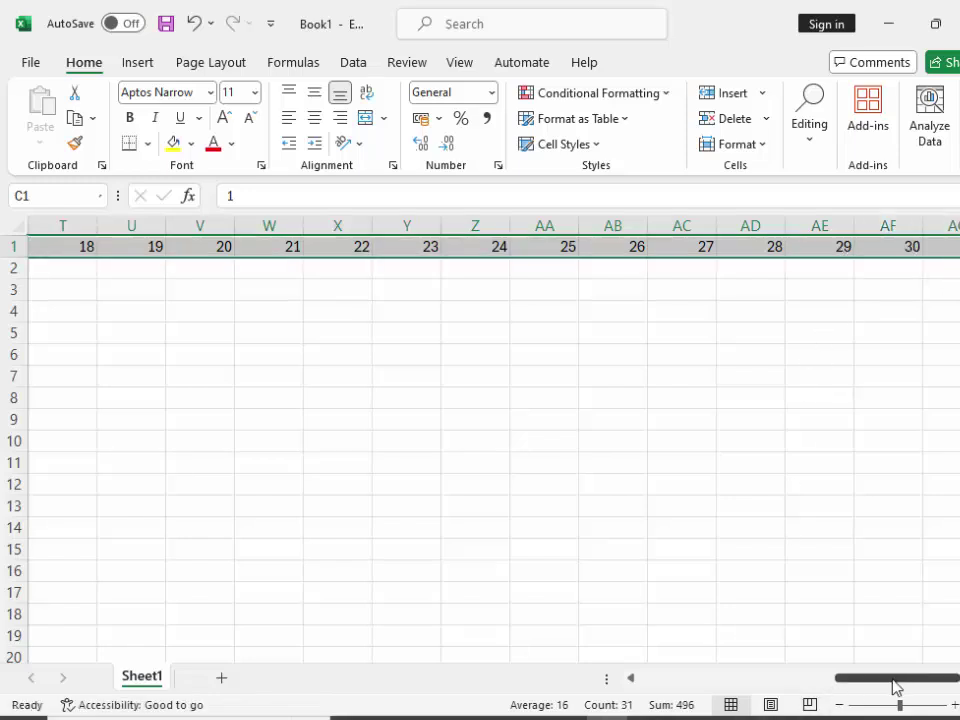
drag(895, 684, 894, 685)
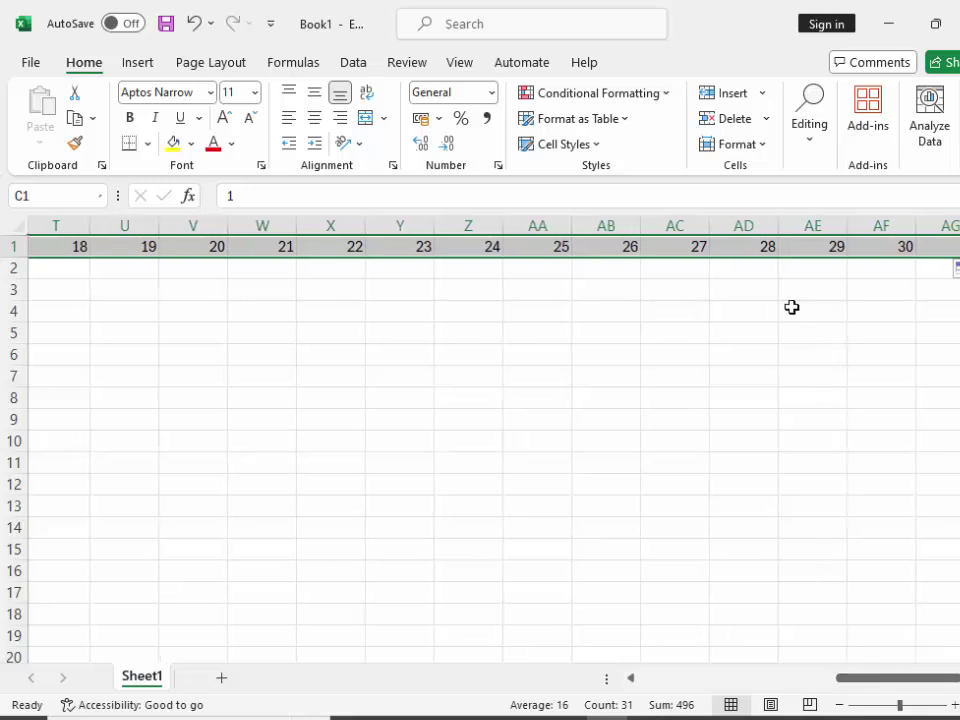
click(722, 270)
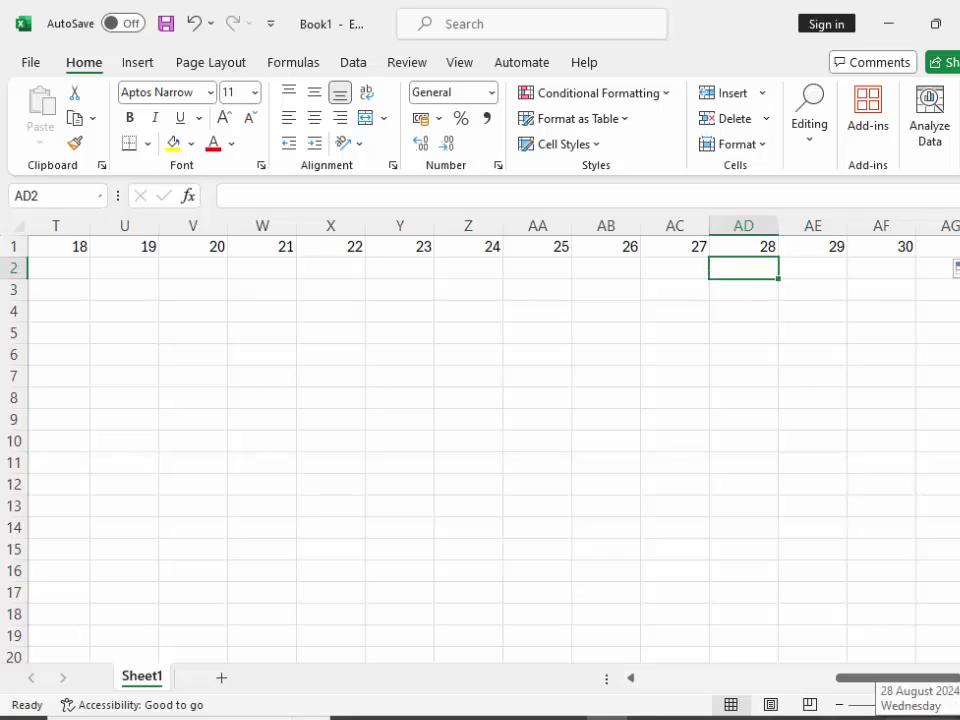
Enter wed under day 28 and AutoFill weekday names along row 2, starting with thu under day 1
text(wed)
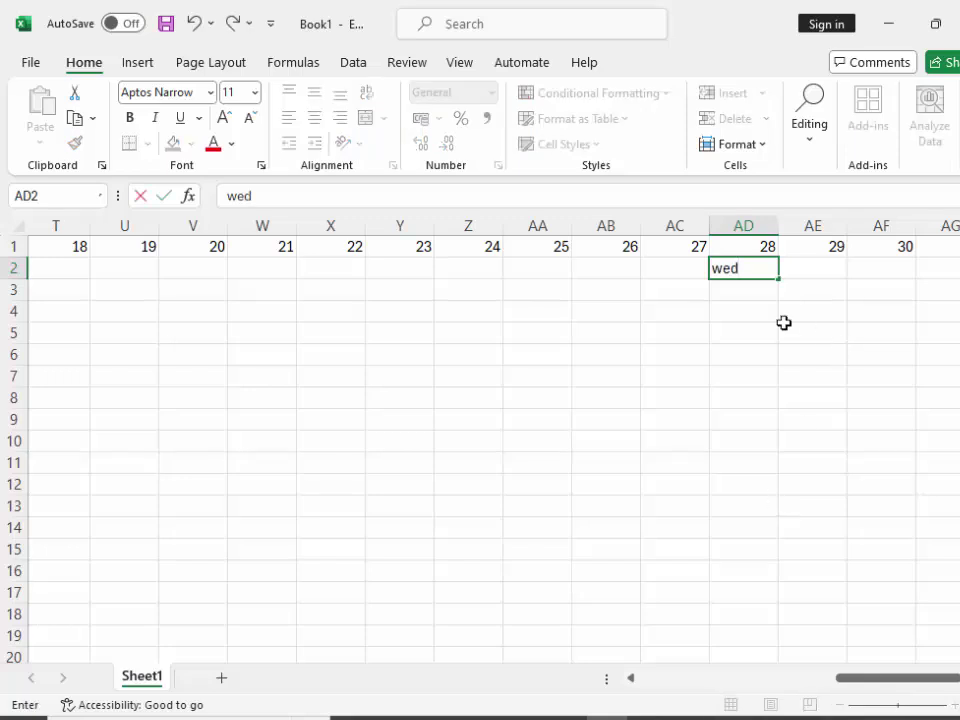
click(781, 328)
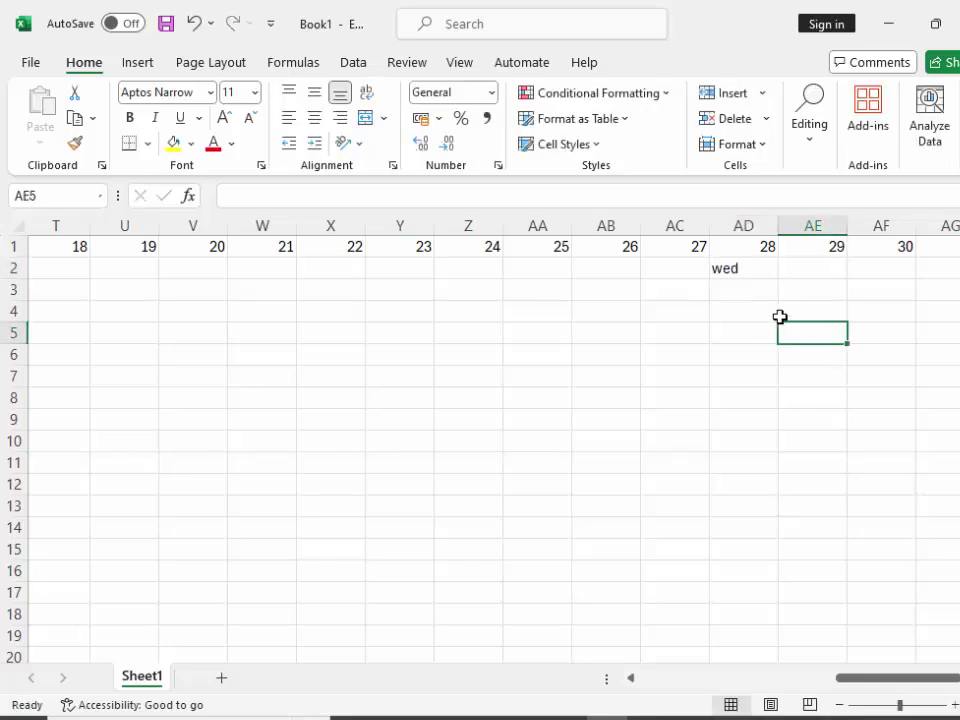
click(757, 272)
mouse_move(779, 278)
mouse_down()
mouse_move(945, 277)
mouse_move(15, 305)
mouse_move(92, 305)
mouse_move(185, 326)
mouse_move(227, 313)
mouse_up()
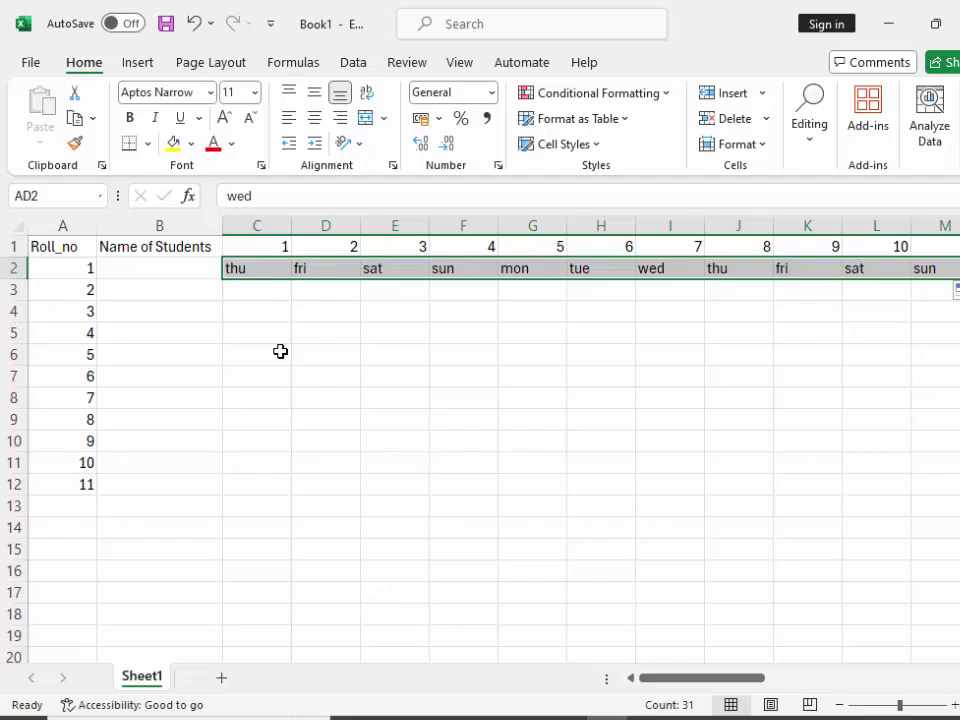
click(167, 265)
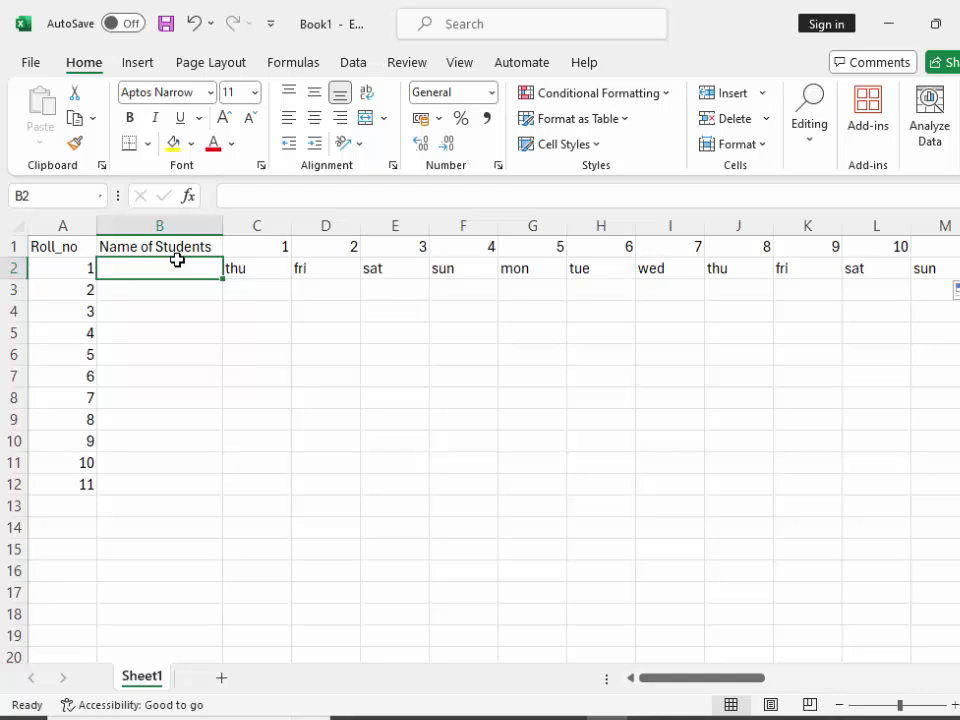
Type the first six student names down column B, one per row
text(Ram)
key(Return)
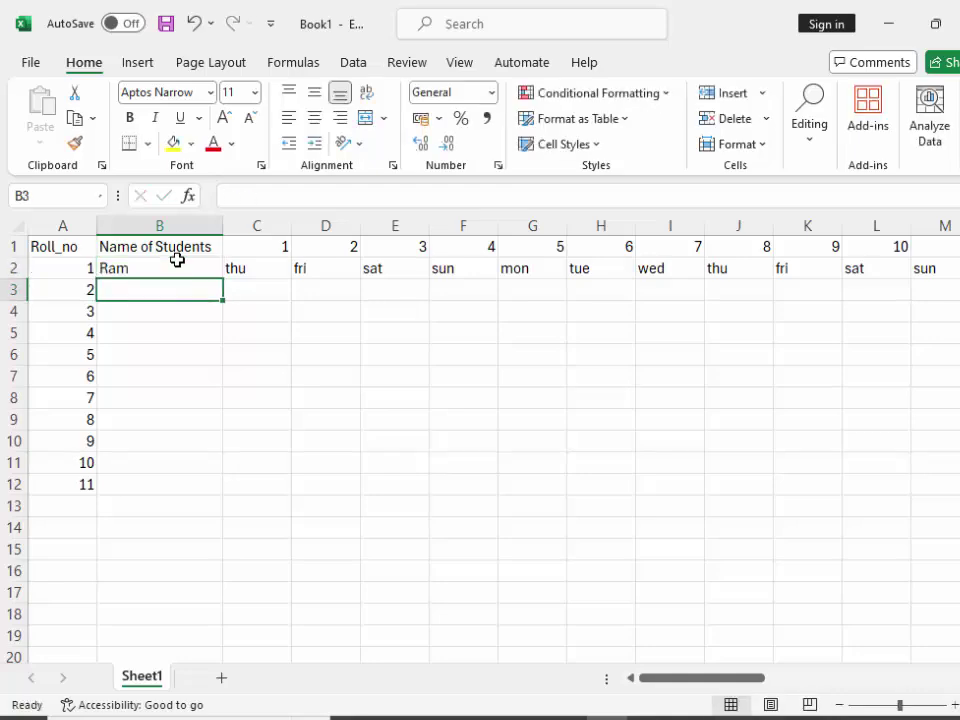
text(S)
text(hy)
text(am)
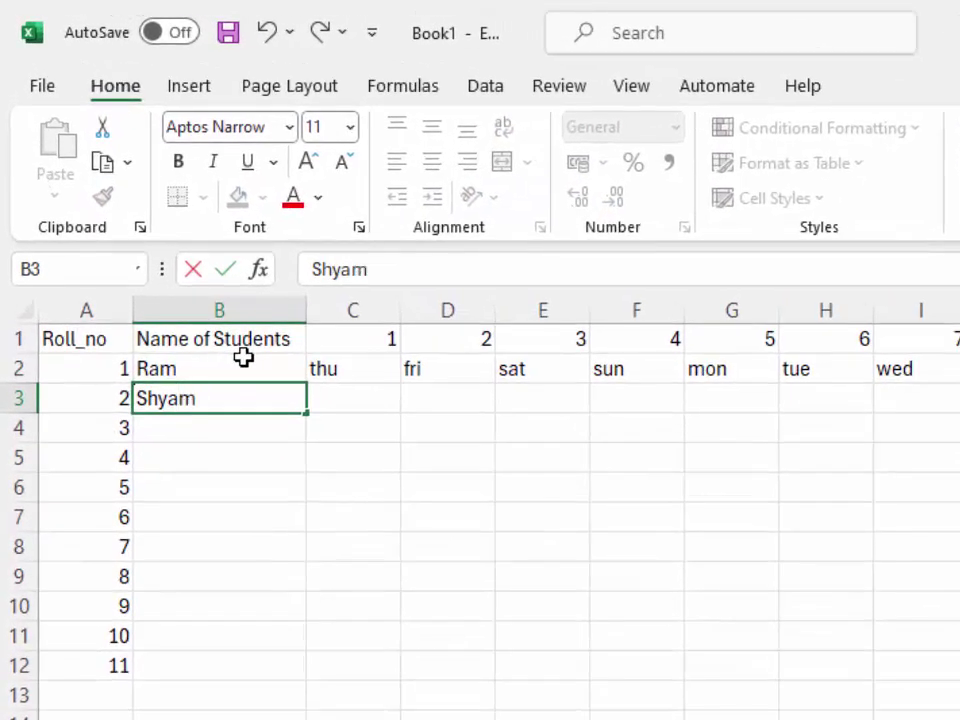
key(Return)
text(Sa)
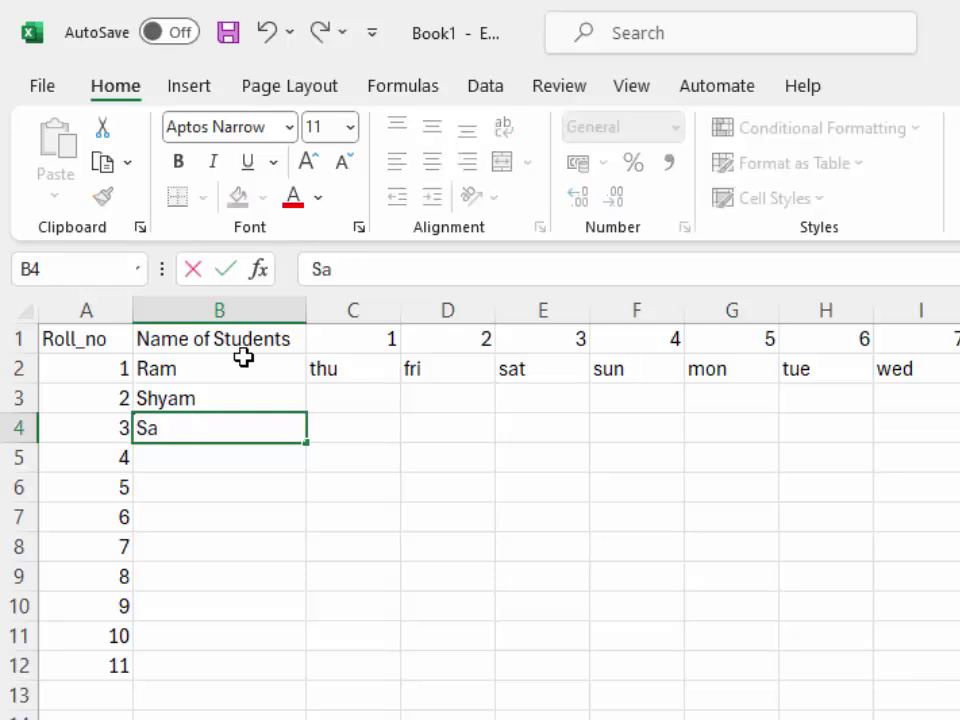
text(chin)
key(Return)
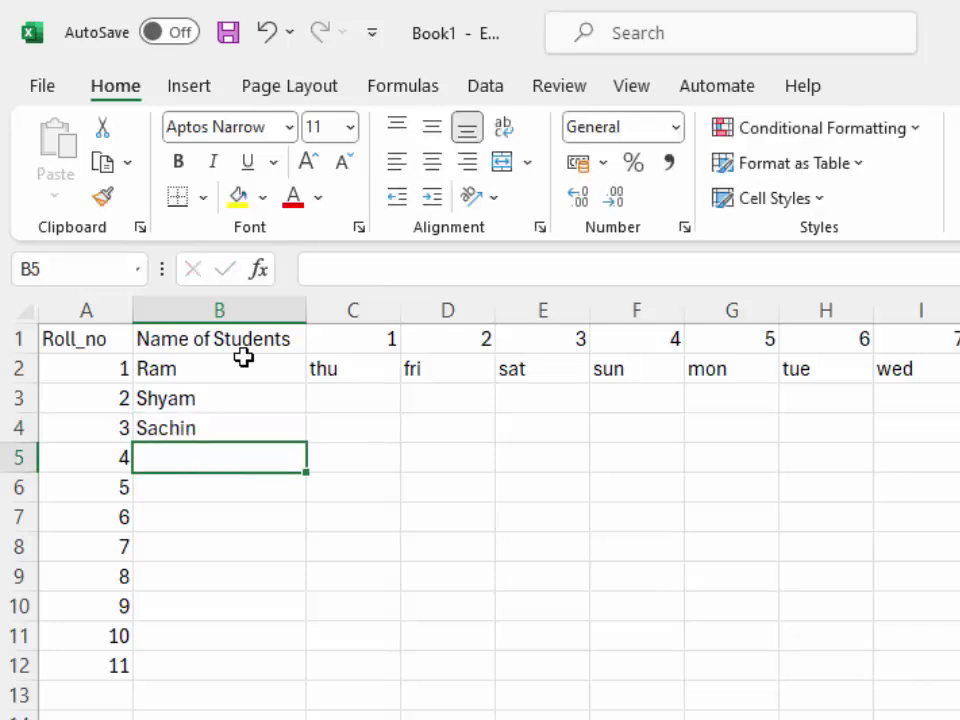
text(Raj)
key(Return)
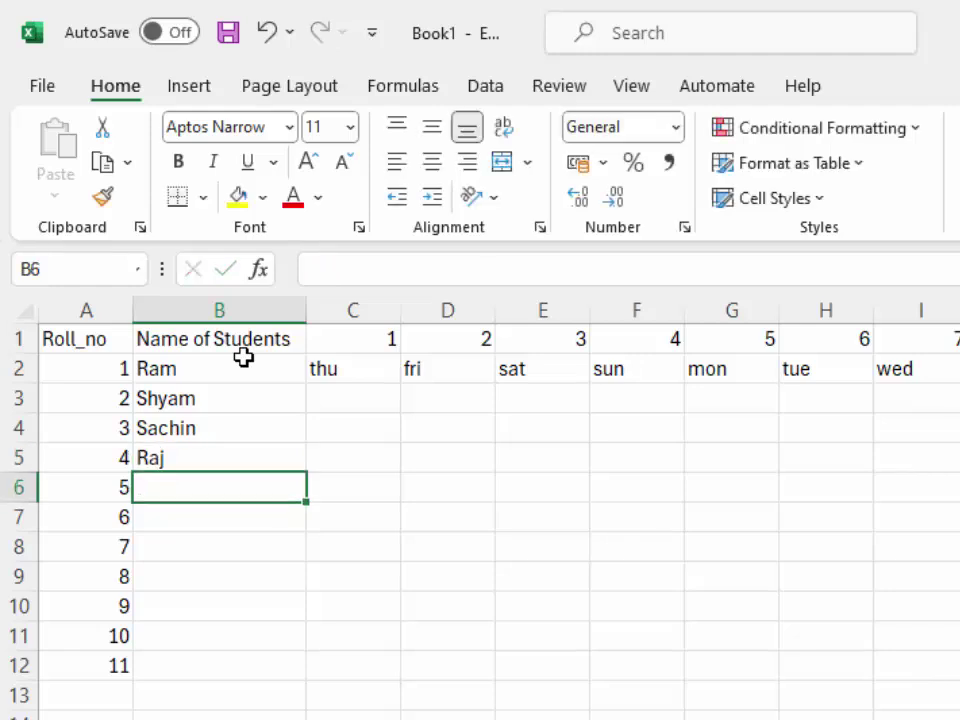
text(Sumit)
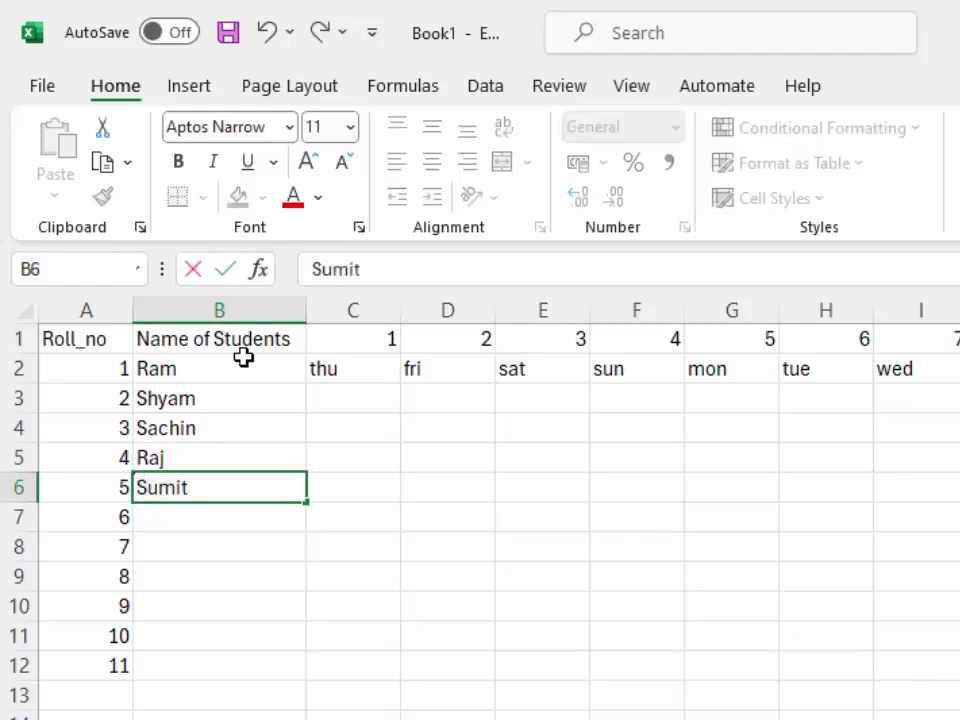
key(Return)
text(Yuvraj)
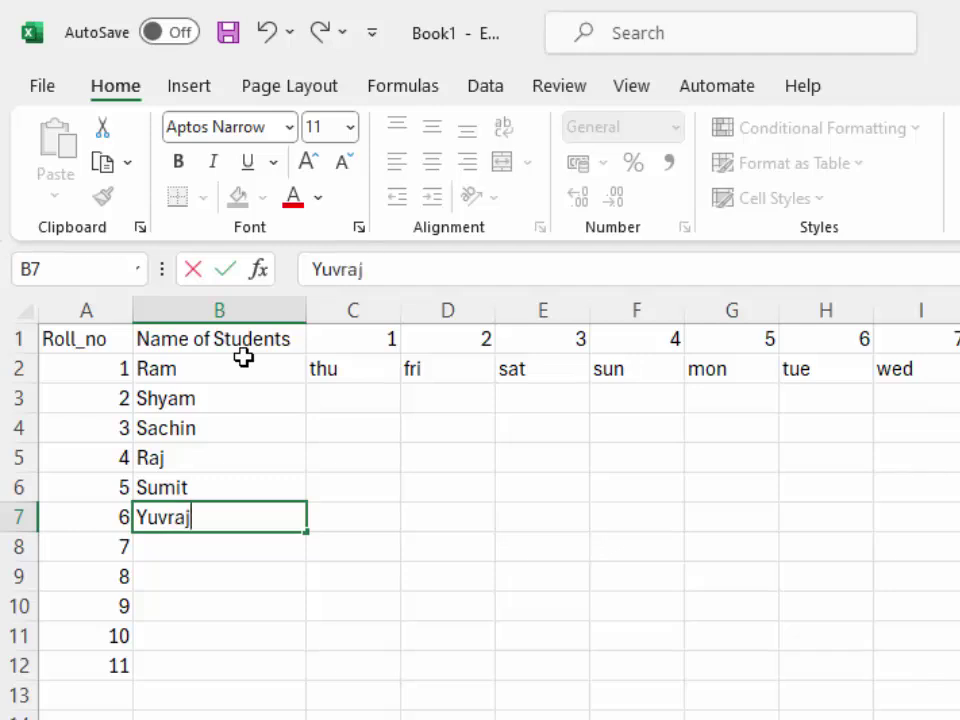
key(Return)
Enter the remaining five student names down column B, ending in B12
text(S)
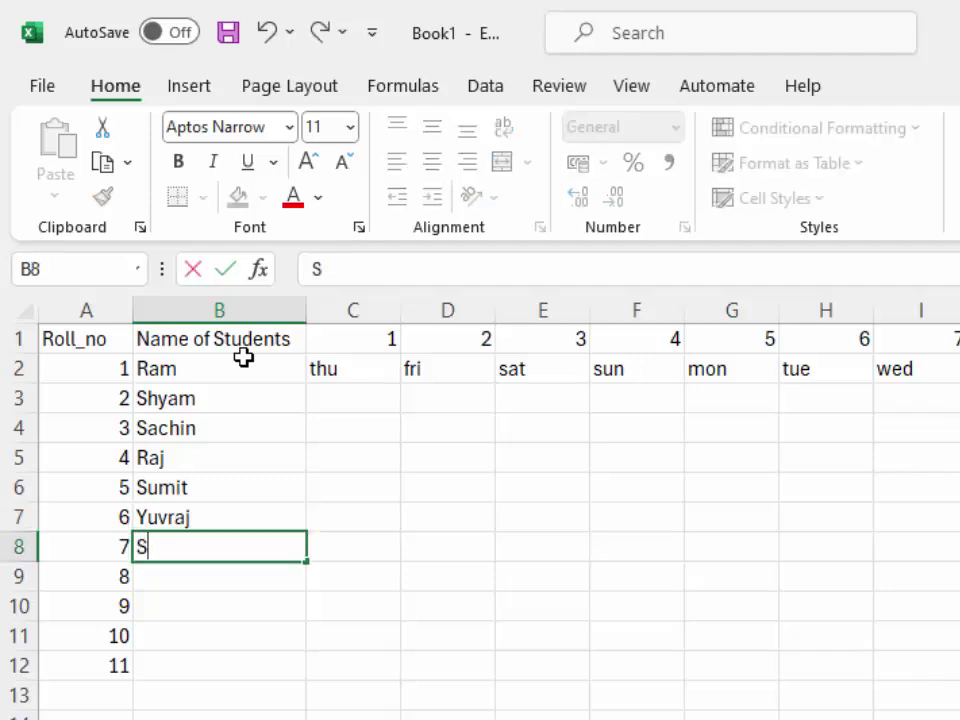
text(ura)
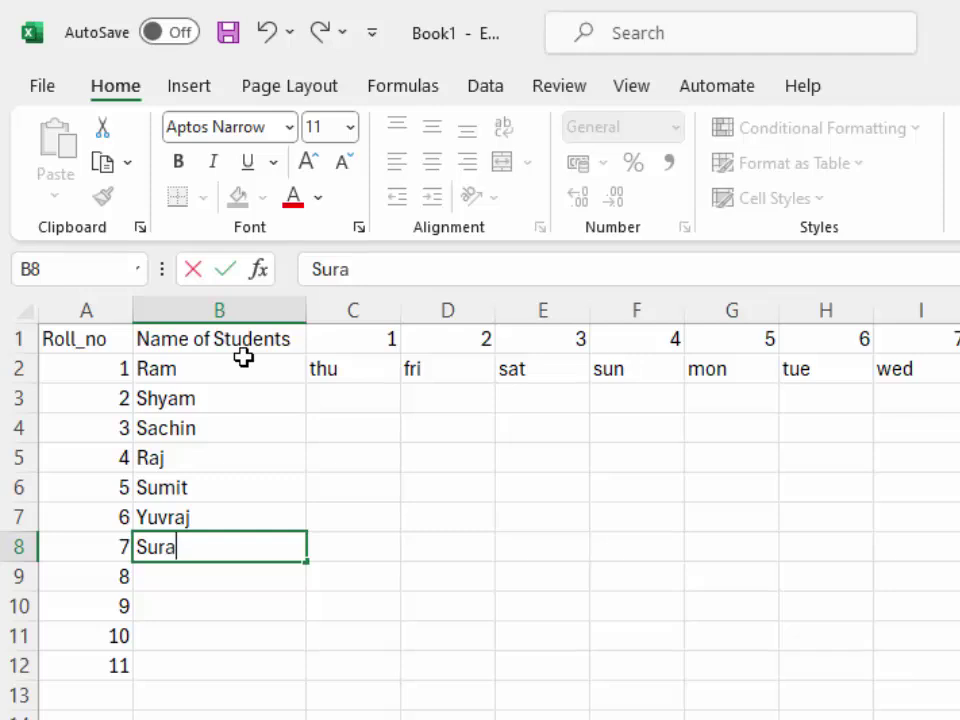
text(j)
key(Return)
text(Lokesh)
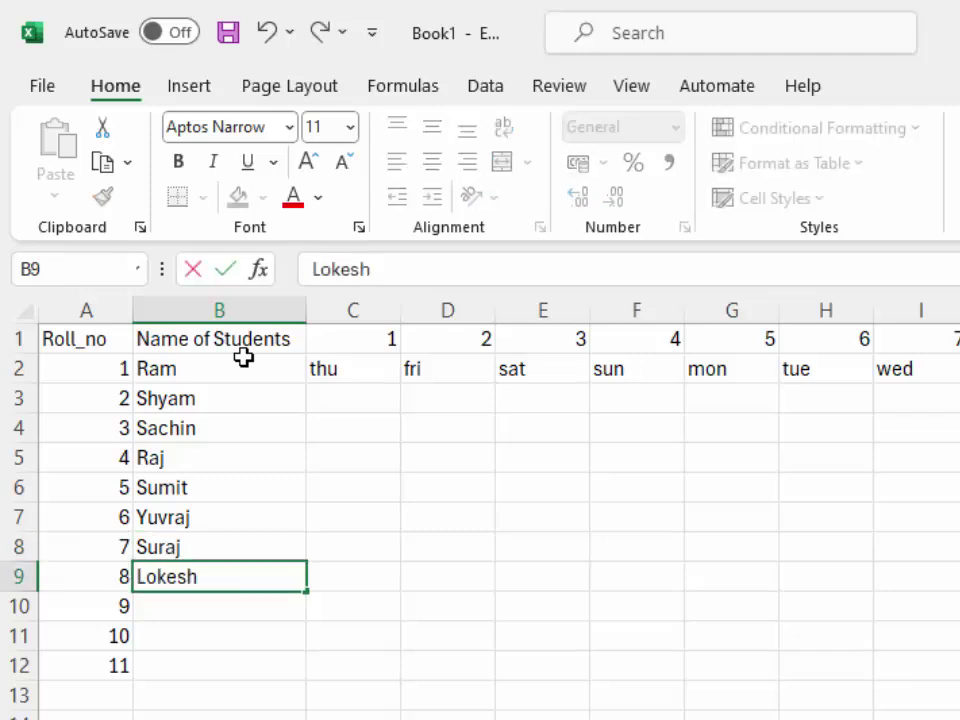
key(Return)
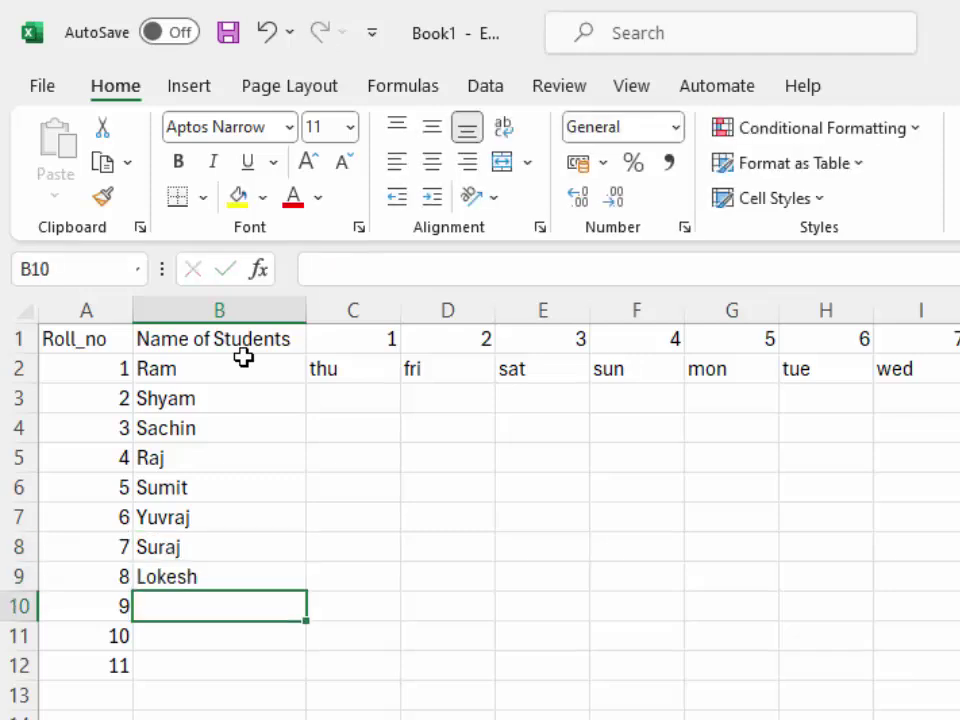
text(Rites)
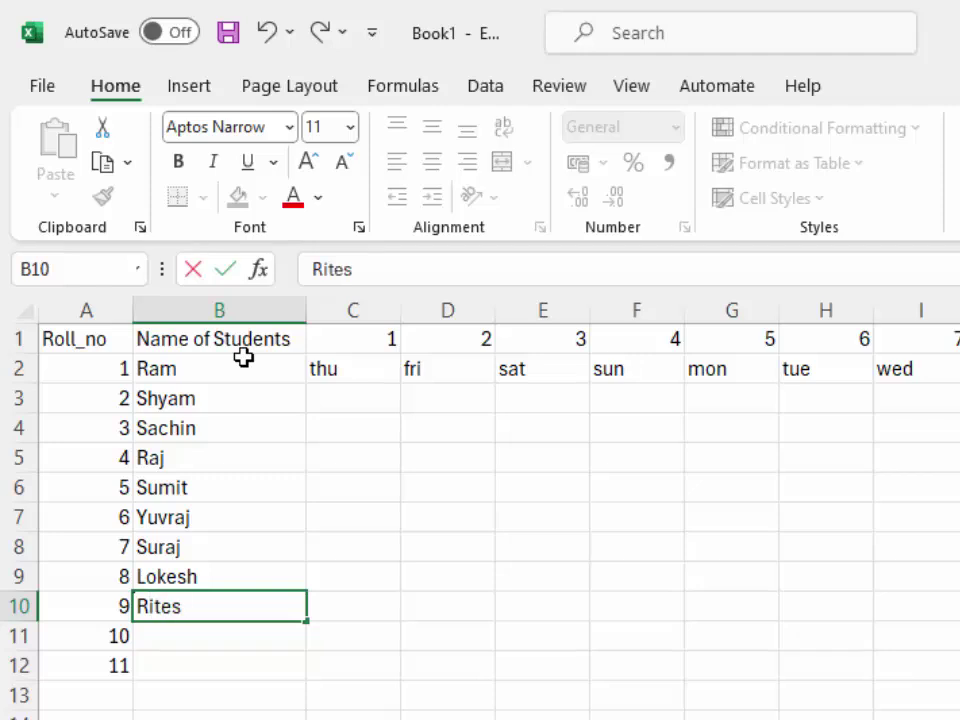
text(h)
key(Return)
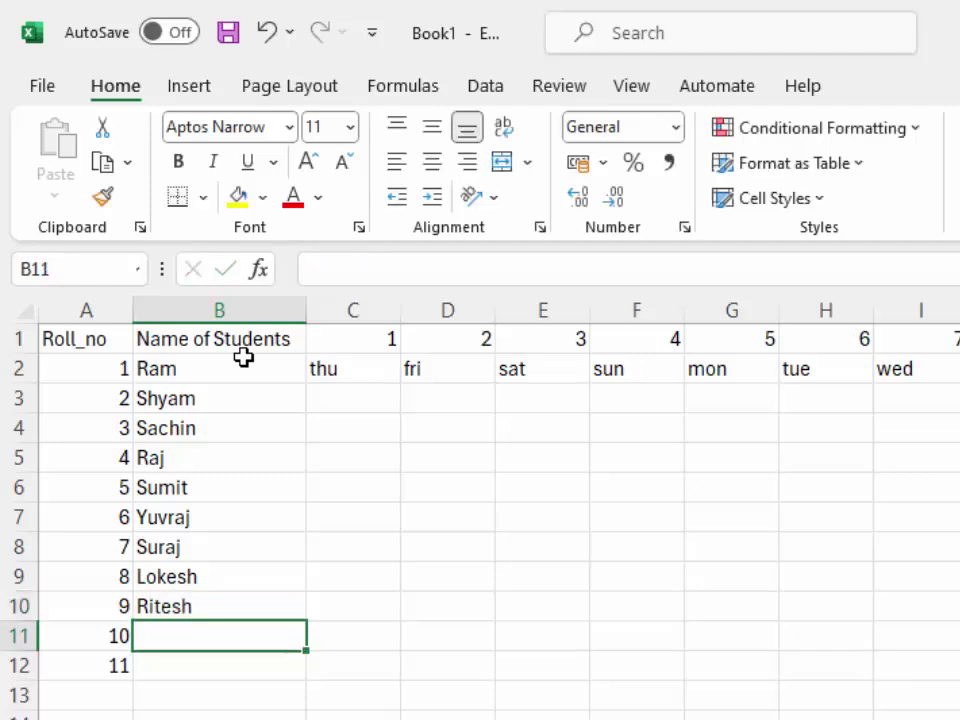
text(Su)
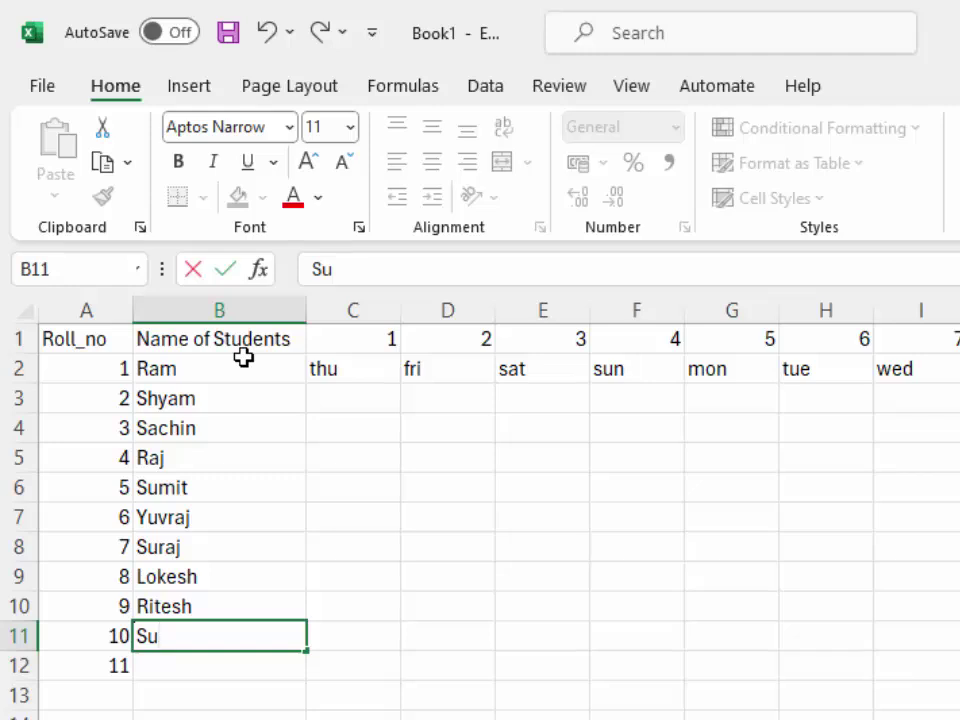
text(shma)
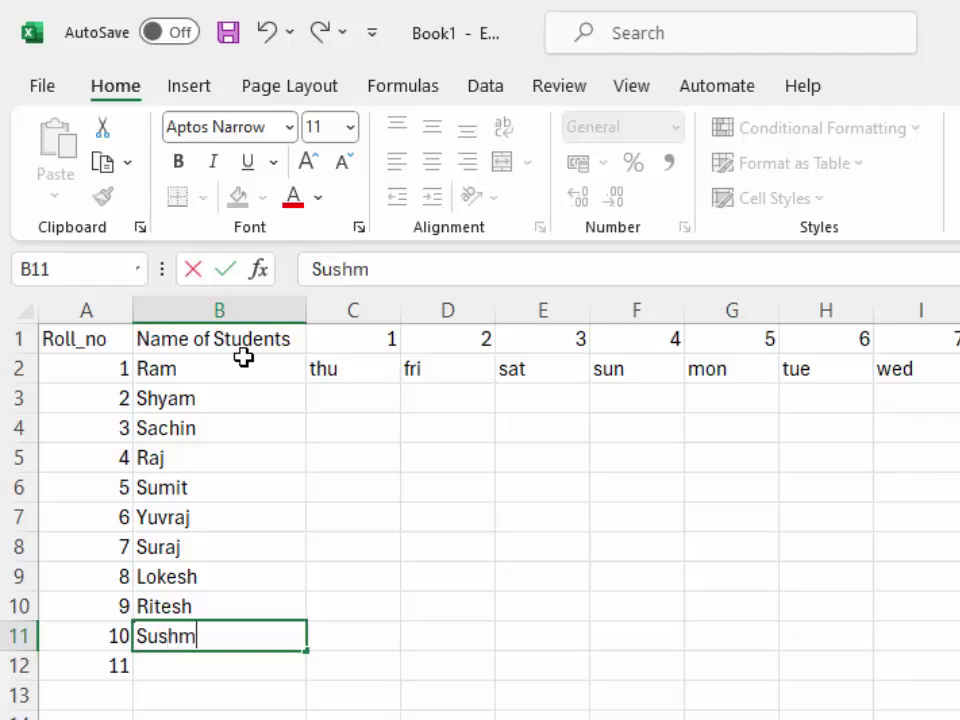
click(235, 667)
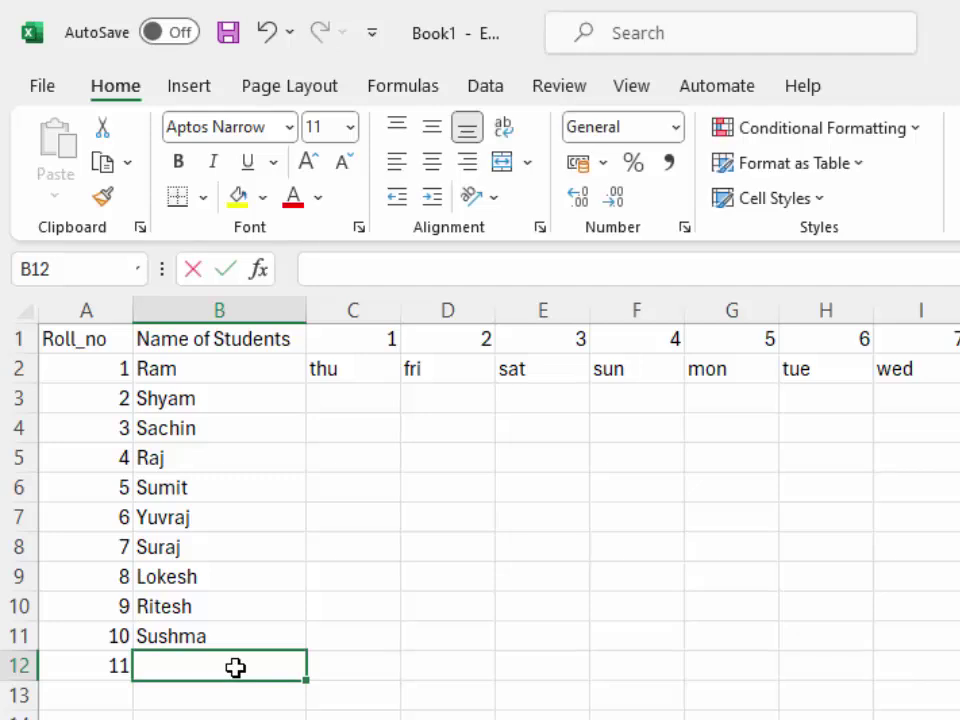
text(Monu)
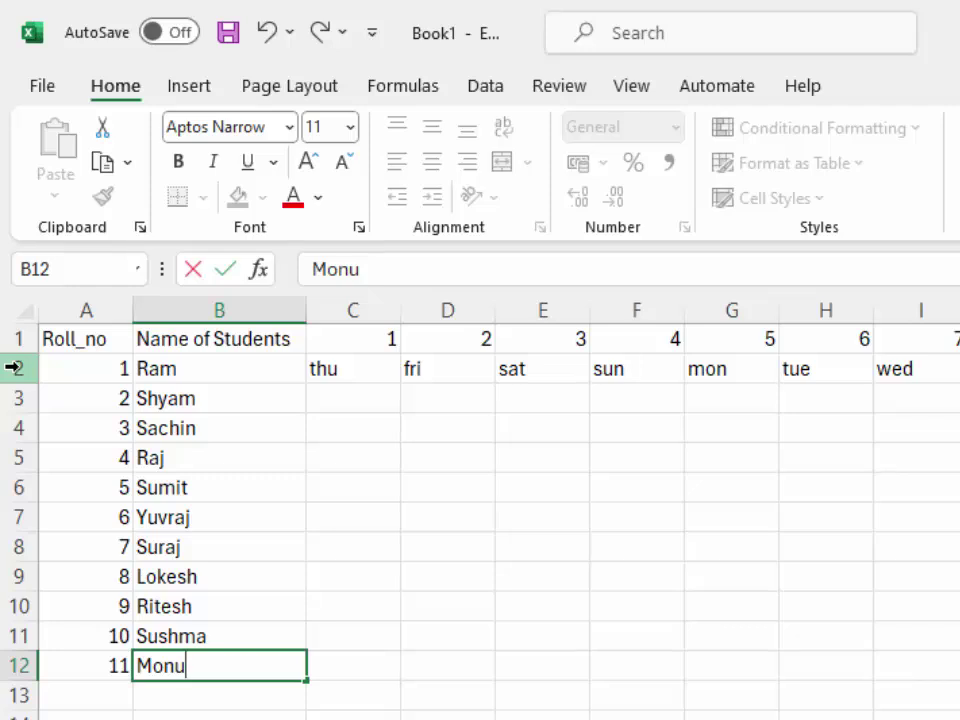
Insert a row above the first student and move the weekday names from row 3 into row 2
right_click(17, 370)
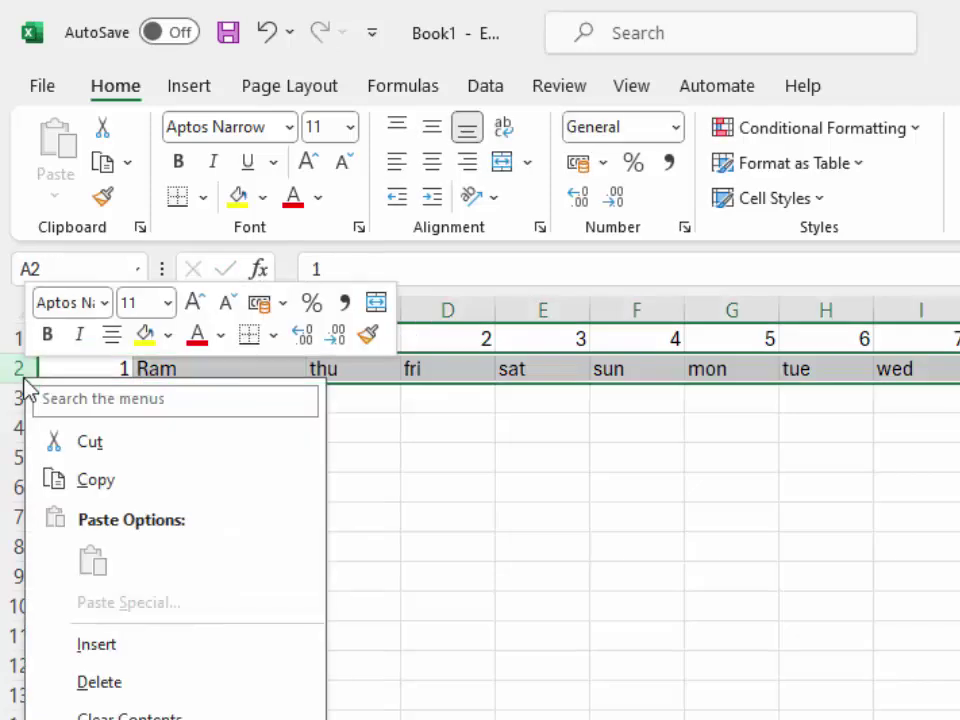
click(135, 647)
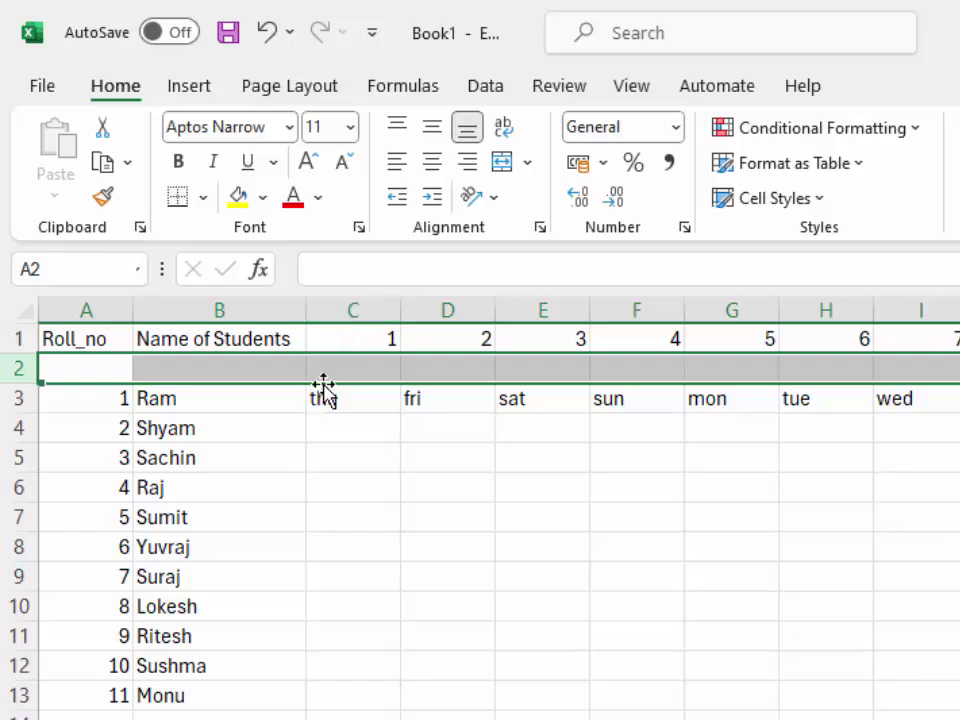
click(375, 398)
drag(375, 398, 958, 400)
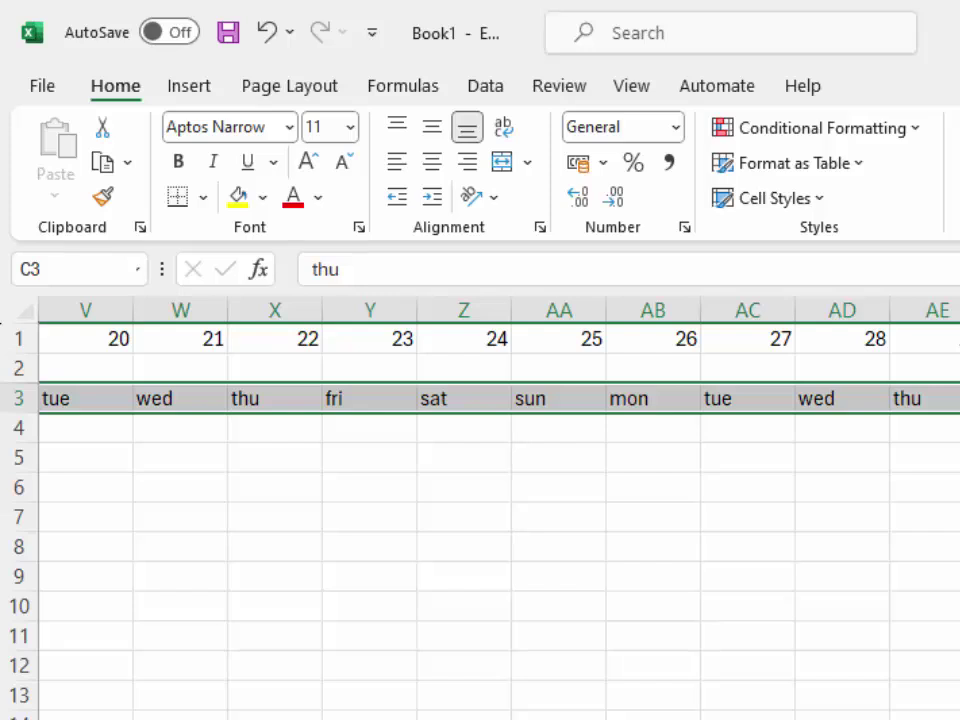
key(ctrl+c)
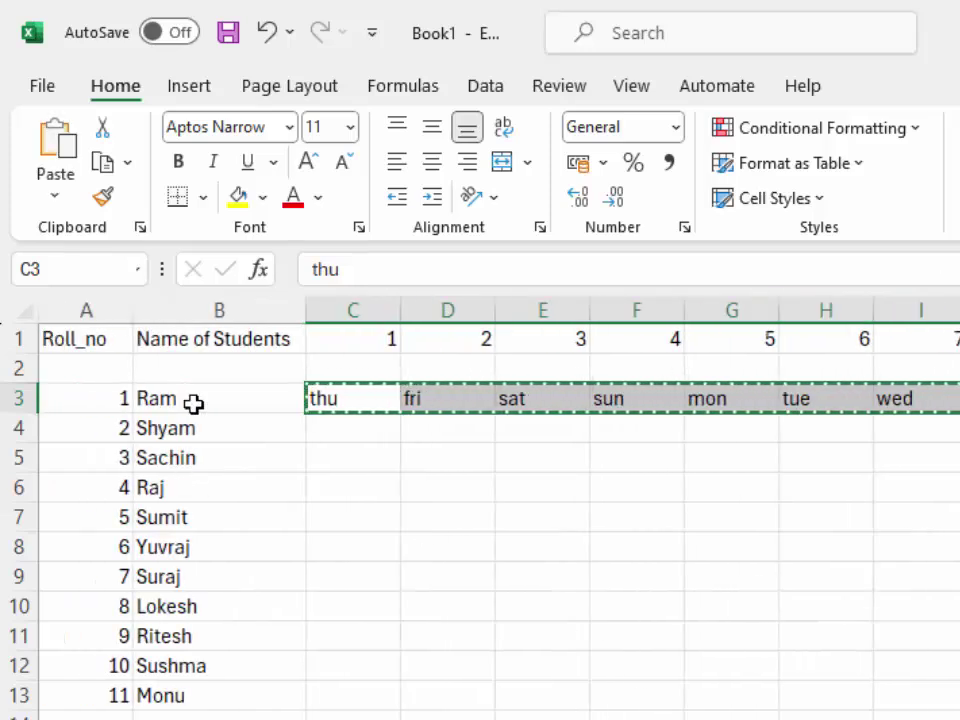
click(323, 361)
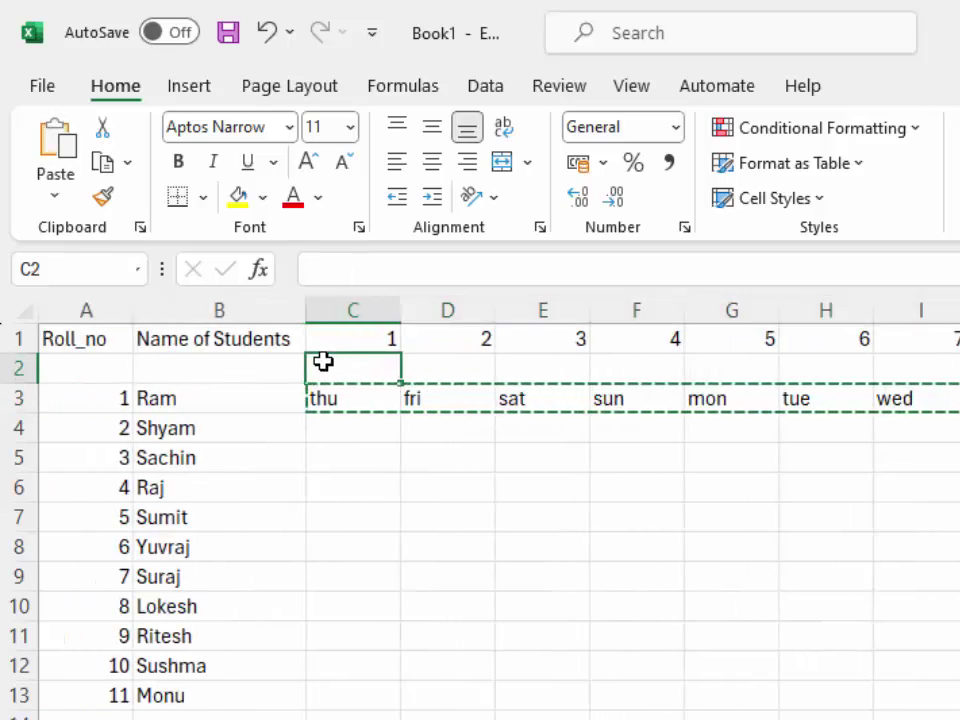
key(ctrl+v)
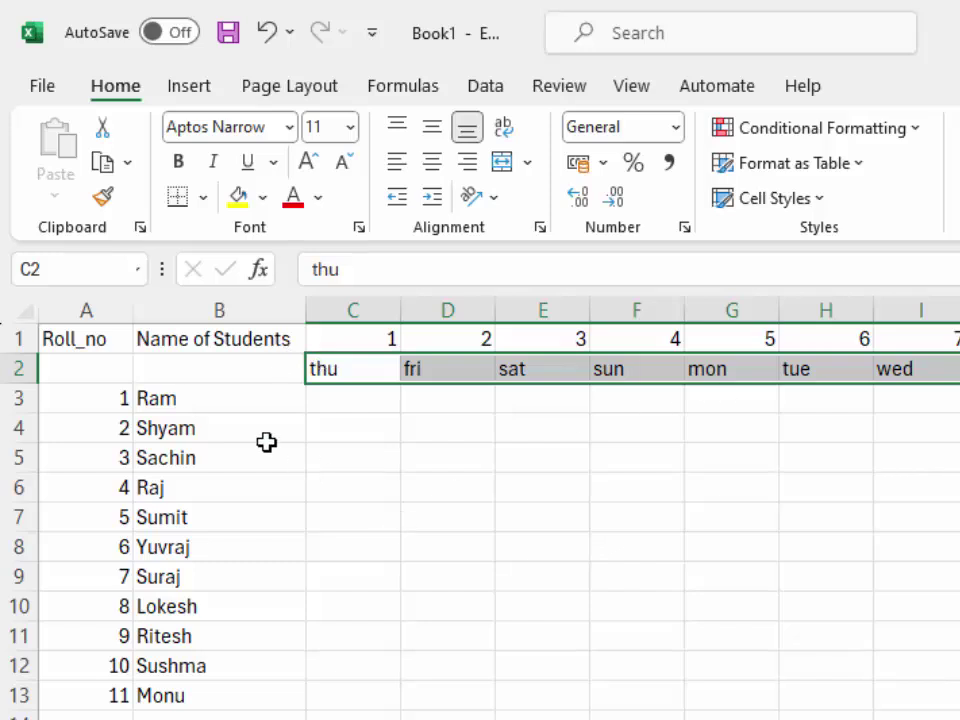
drag(50, 370, 66, 340)
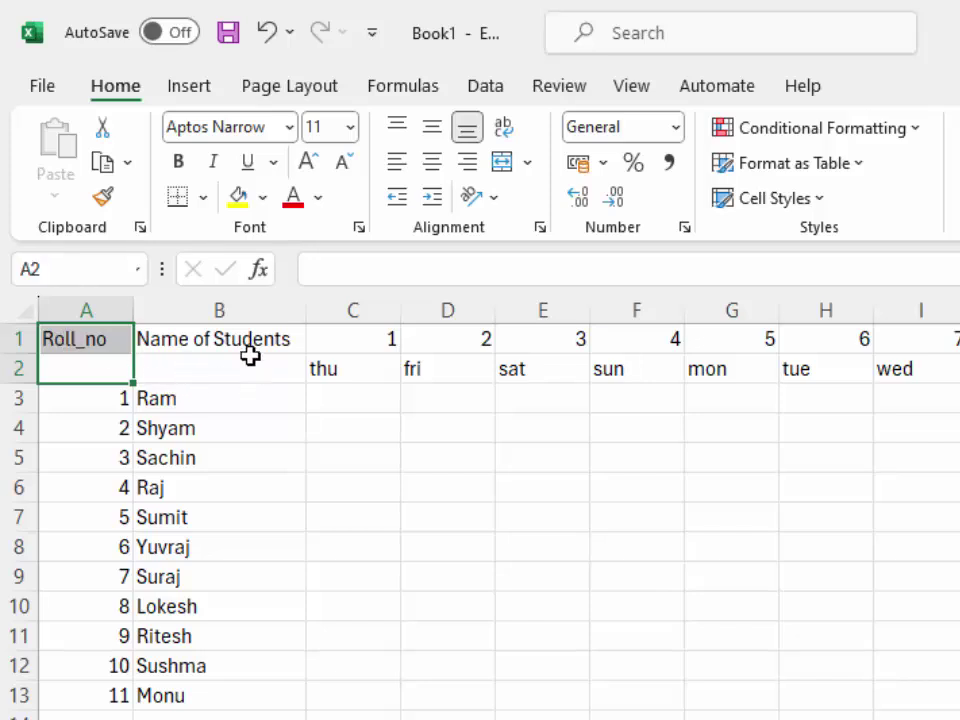
Add the rows 1–2 header pairs for columns B through M to the selection
ctrl+click(254, 366)
drag(254, 366, 255, 342)
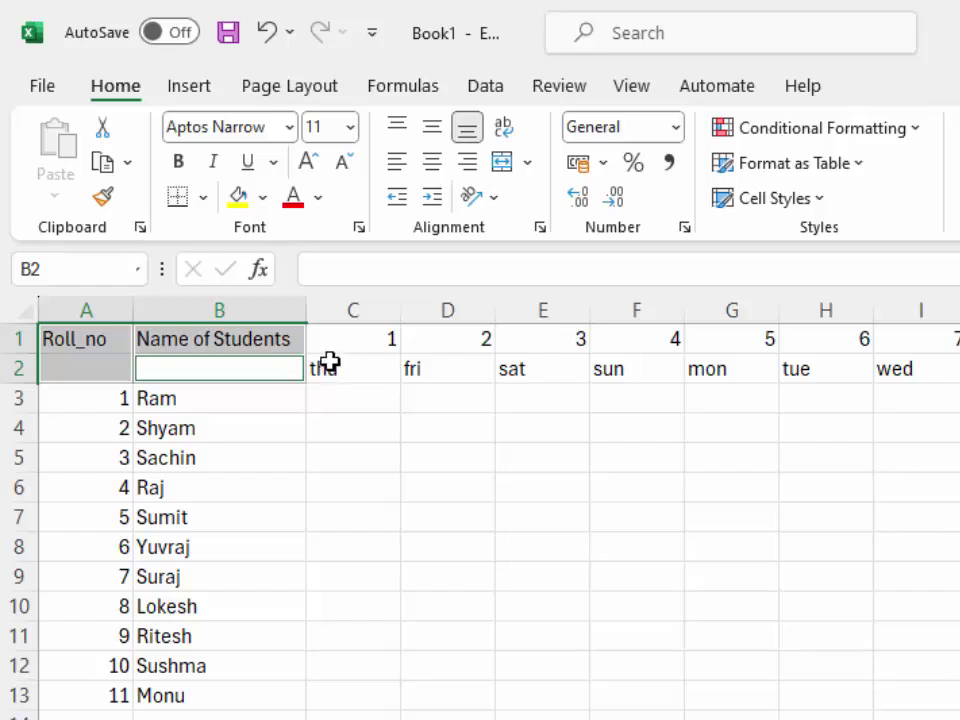
drag(330, 362, 332, 333)
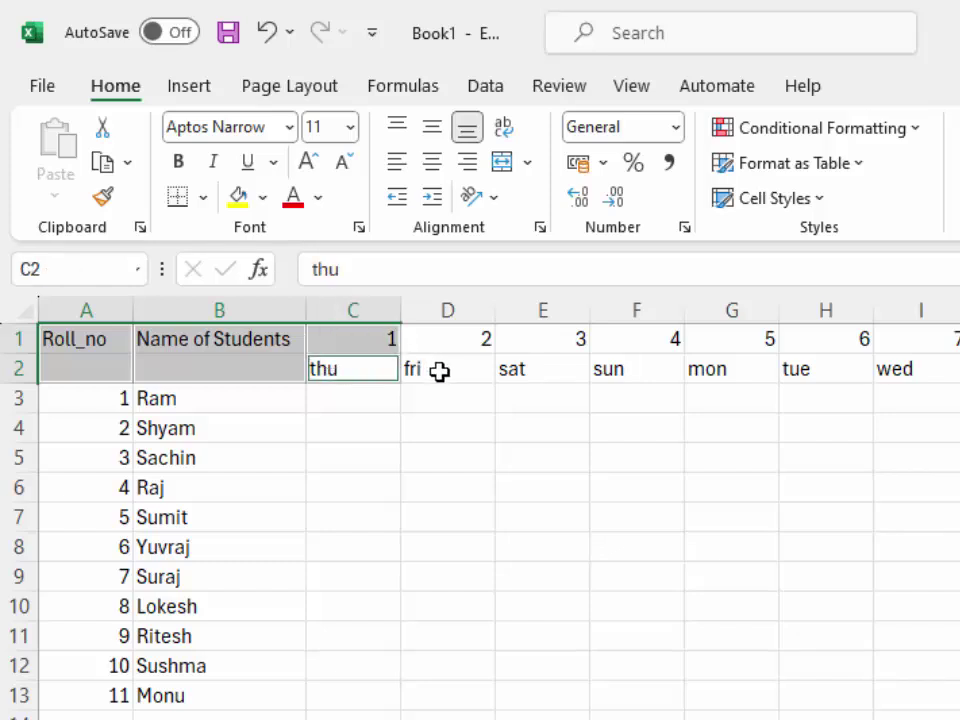
drag(439, 372, 435, 345)
drag(534, 367, 523, 343)
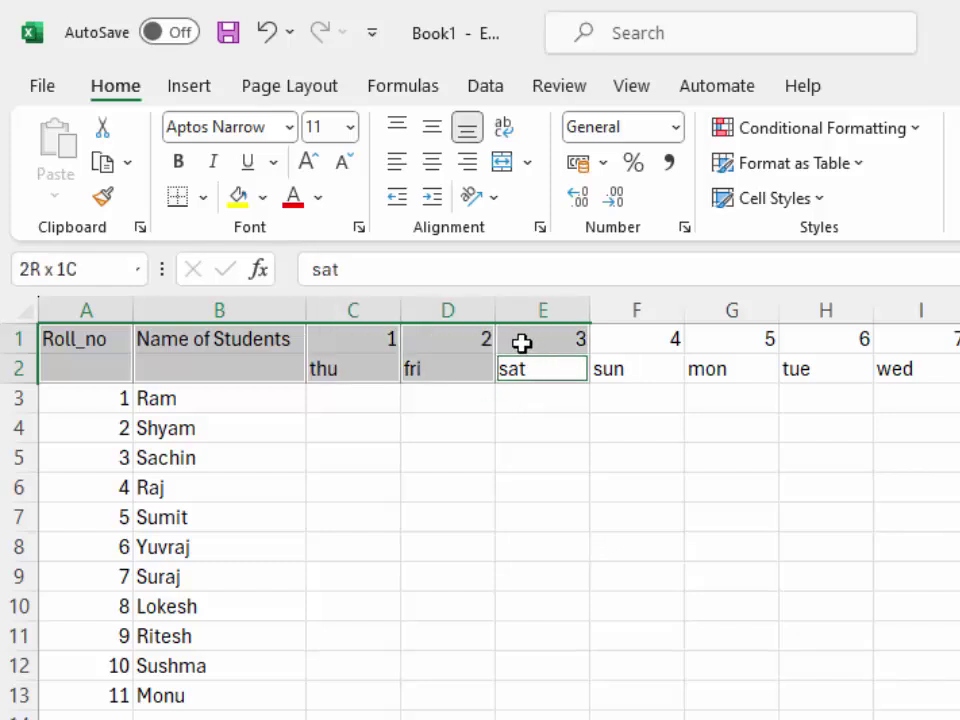
drag(619, 375, 634, 336)
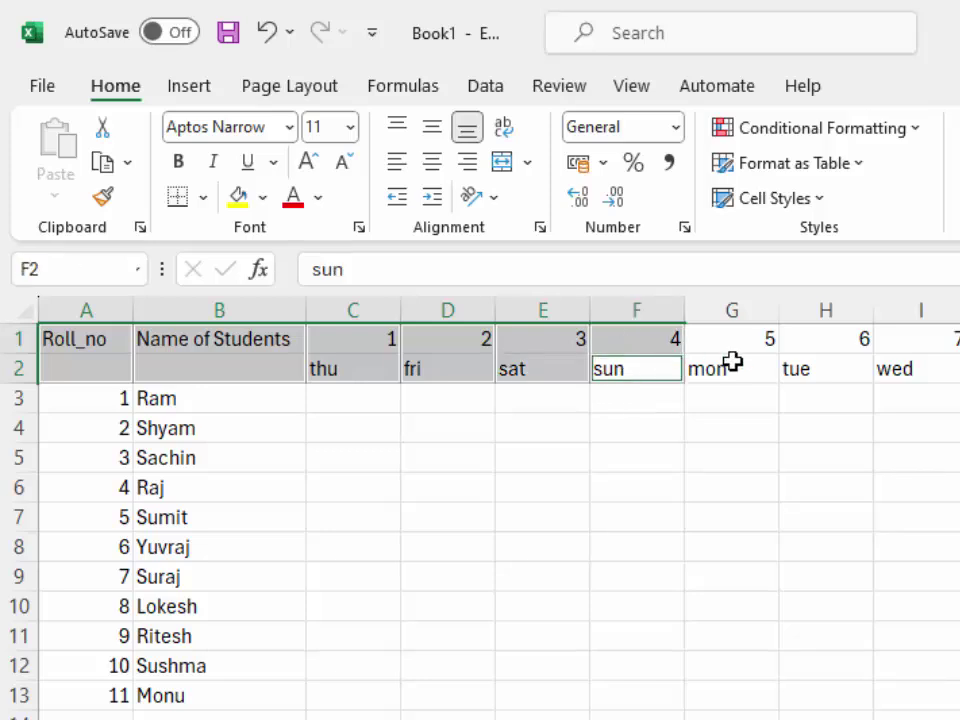
drag(733, 368, 718, 329)
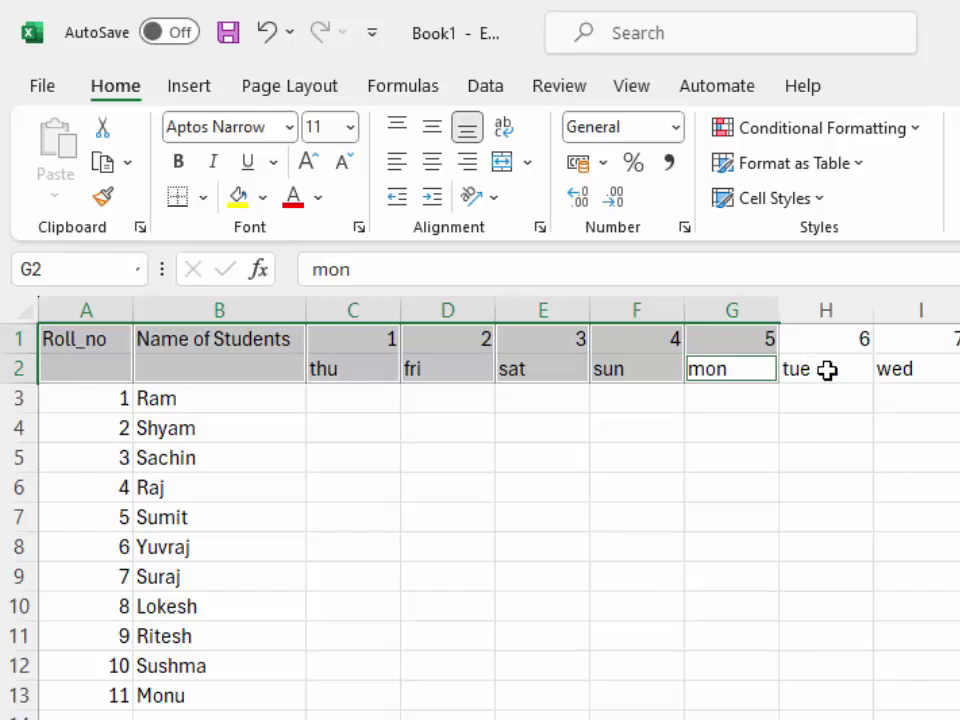
drag(827, 371, 830, 344)
mouse_move(915, 371)
mouse_down()
mouse_move(915, 343)
mouse_move(958, 343)
mouse_up()
ctrl+click(958, 371)
ctrl+click(958, 371)
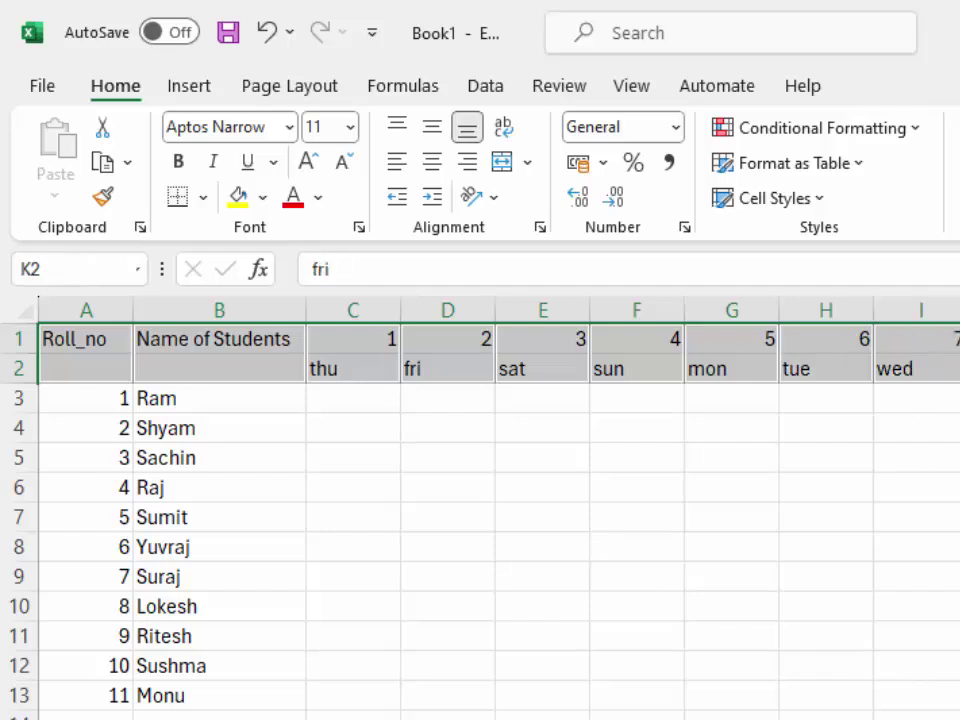
ctrl+click(958, 371)
drag(958, 371, 958, 343)
ctrl+click(958, 371)
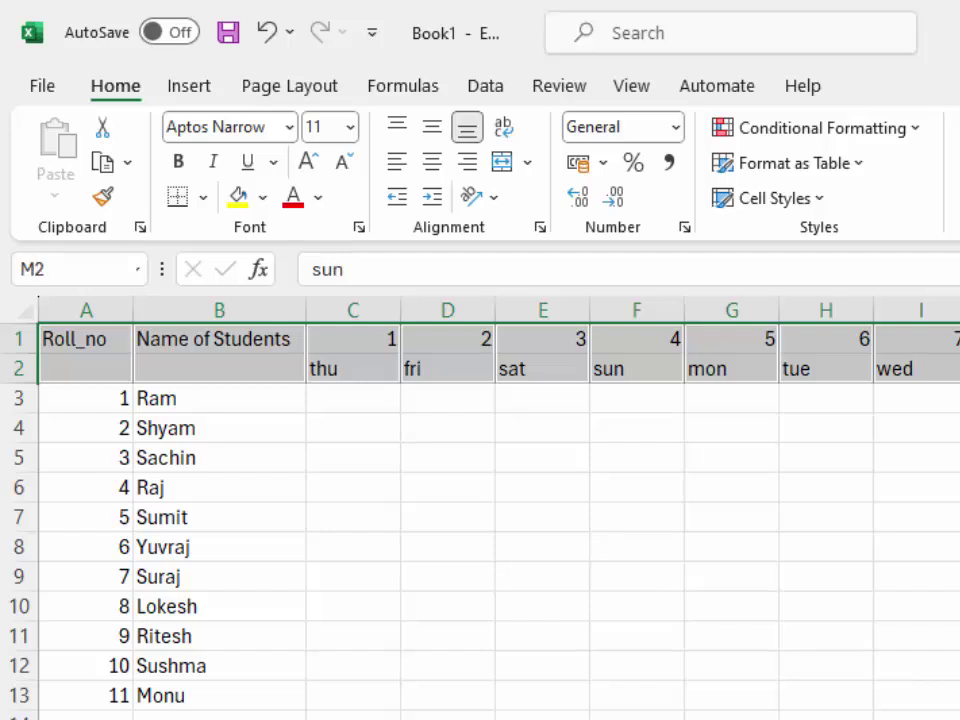
Add the header pairs for columns N through AG to the multi-area selection
scroll(500, 500, right, 3)
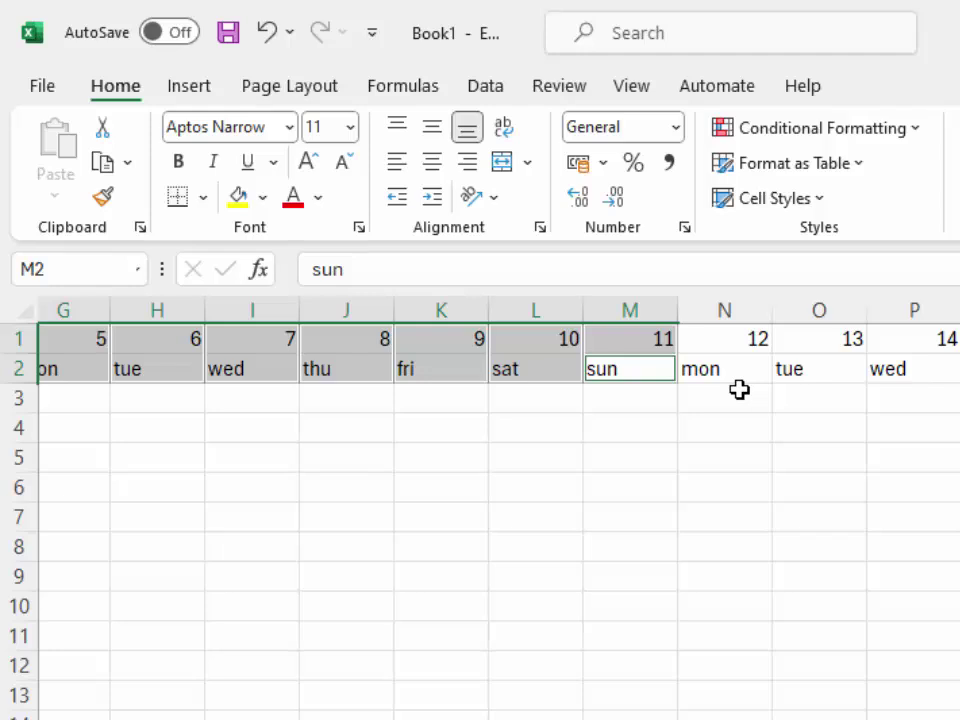
drag(737, 391, 831, 366)
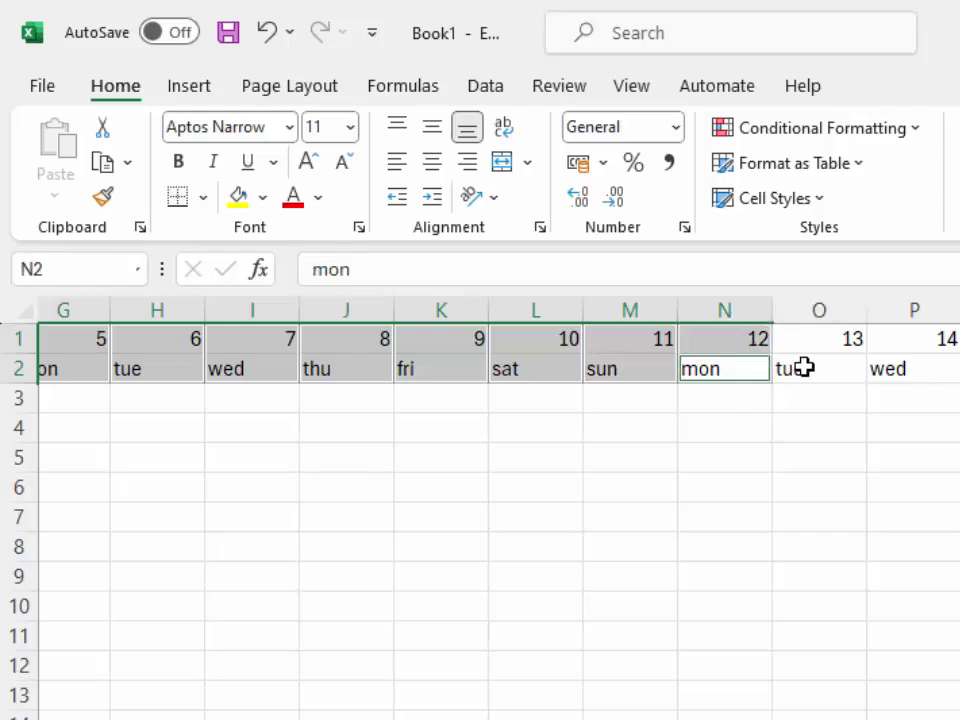
drag(831, 366, 958, 366)
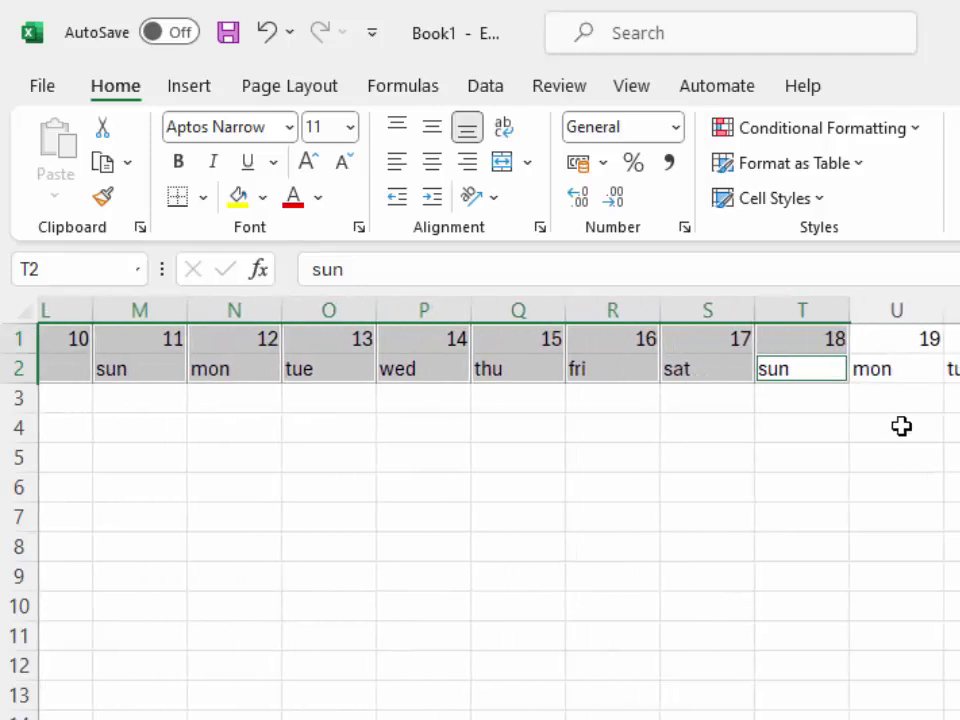
mouse_move(958, 366)
mouse_down()
mouse_move(901, 350)
mouse_move(959, 366)
mouse_up()
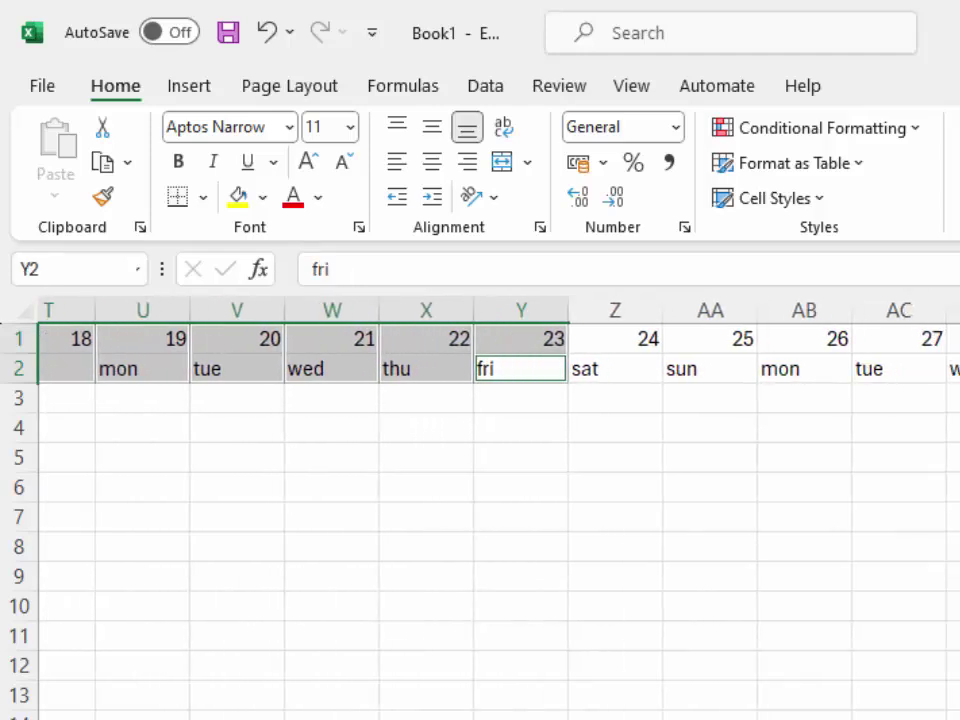
drag(697, 596, 680, 384)
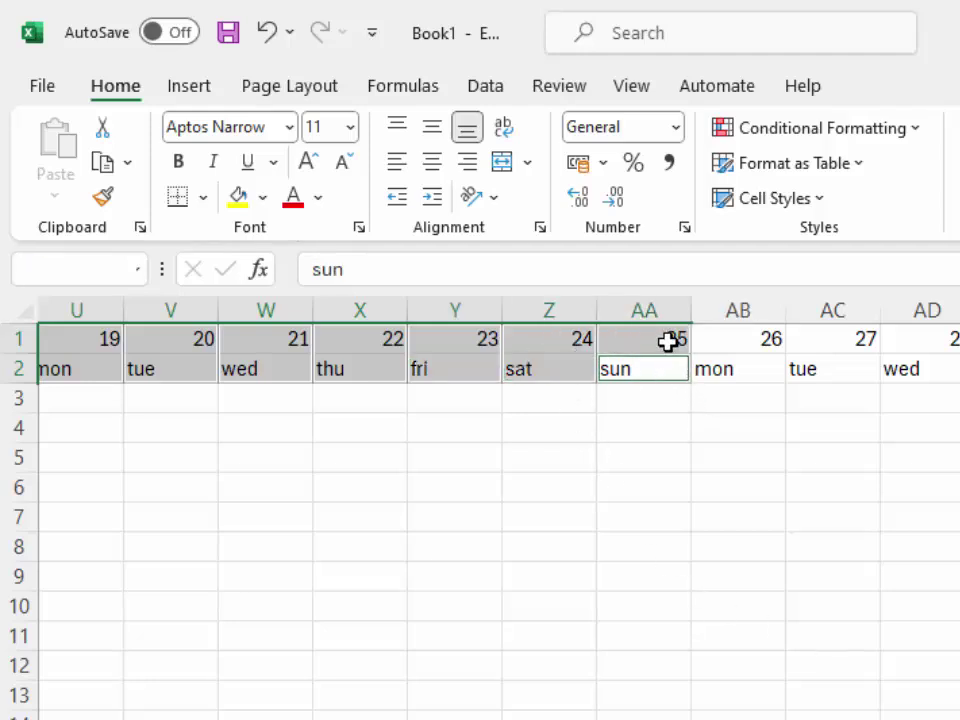
mouse_move(680, 384)
mouse_down()
mouse_move(741, 352)
mouse_move(958, 351)
mouse_up()
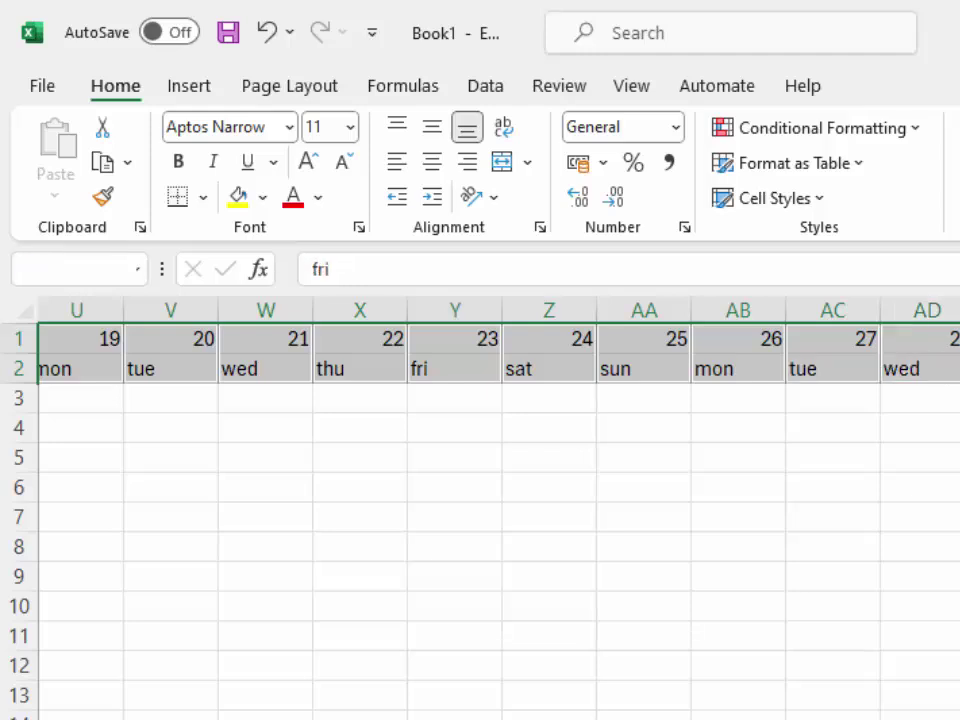
drag(958, 351, 958, 352)
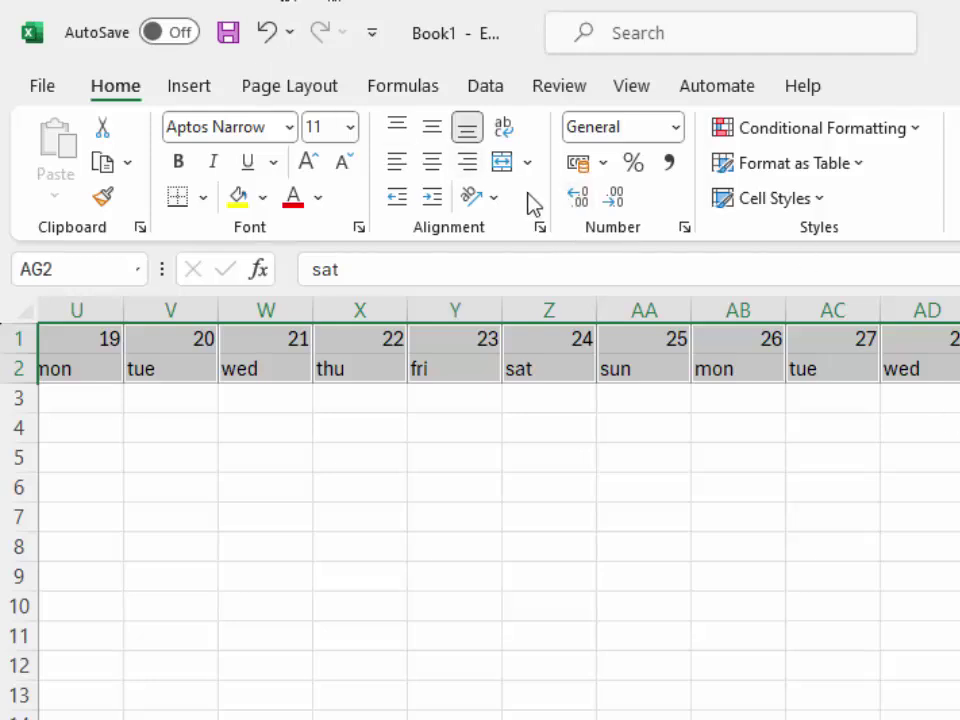
Apply Merge & Center to every header pair, accepting each warning so only day numbers remain
click(528, 163)
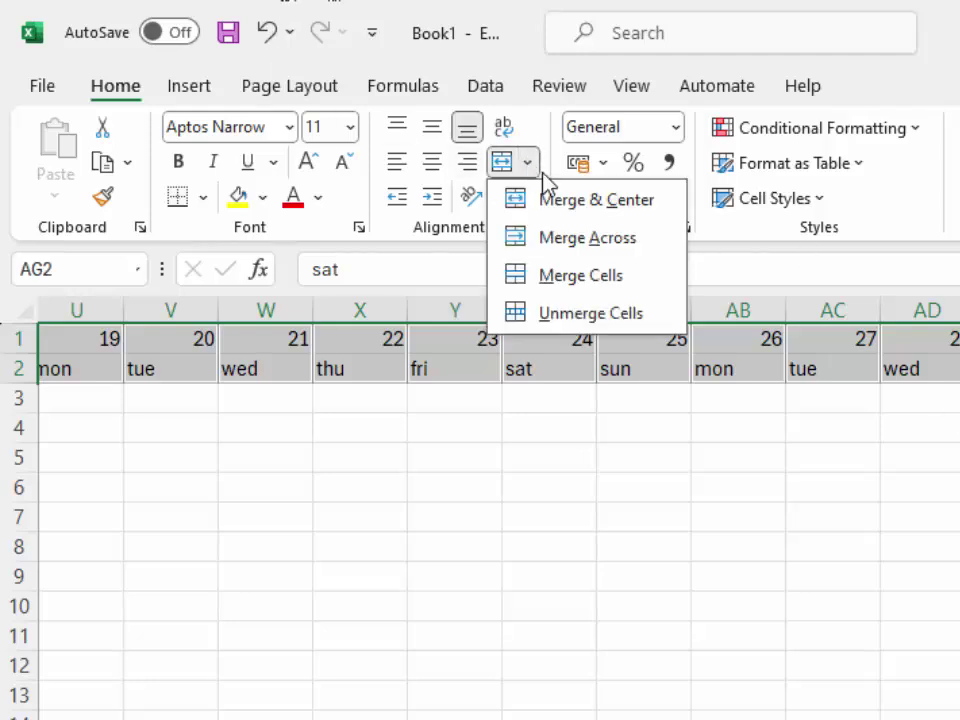
click(610, 203)
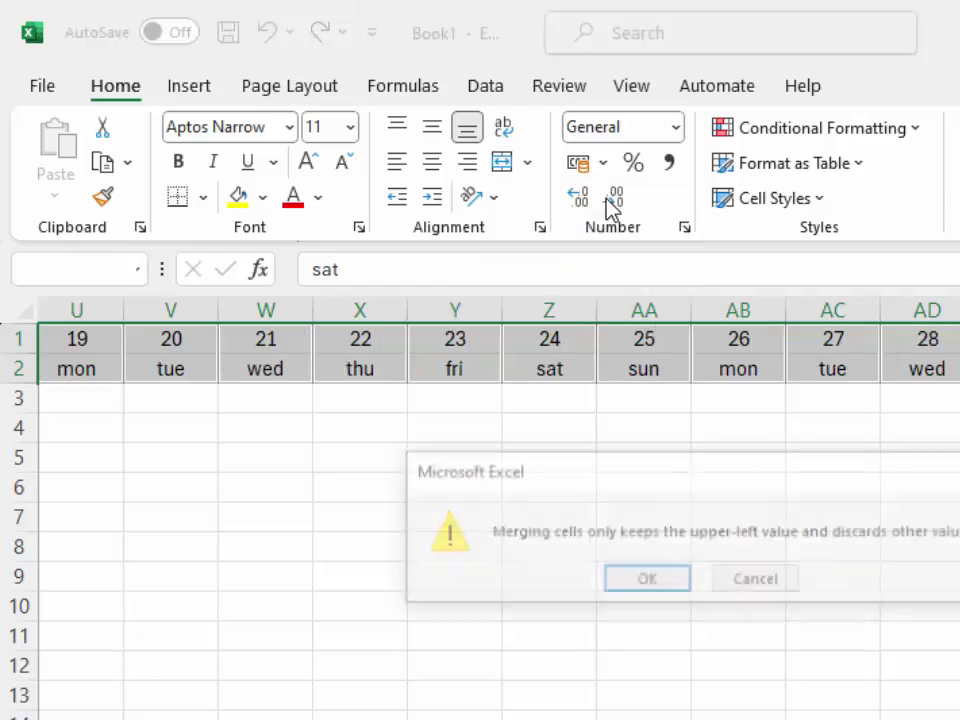
click(658, 595)
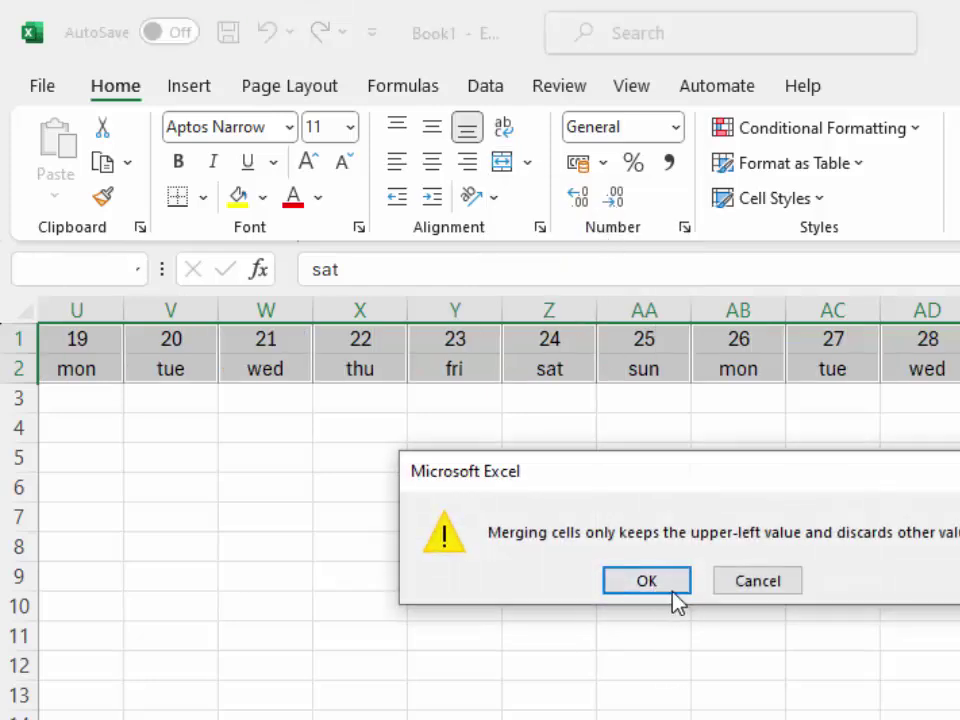
click(669, 582)
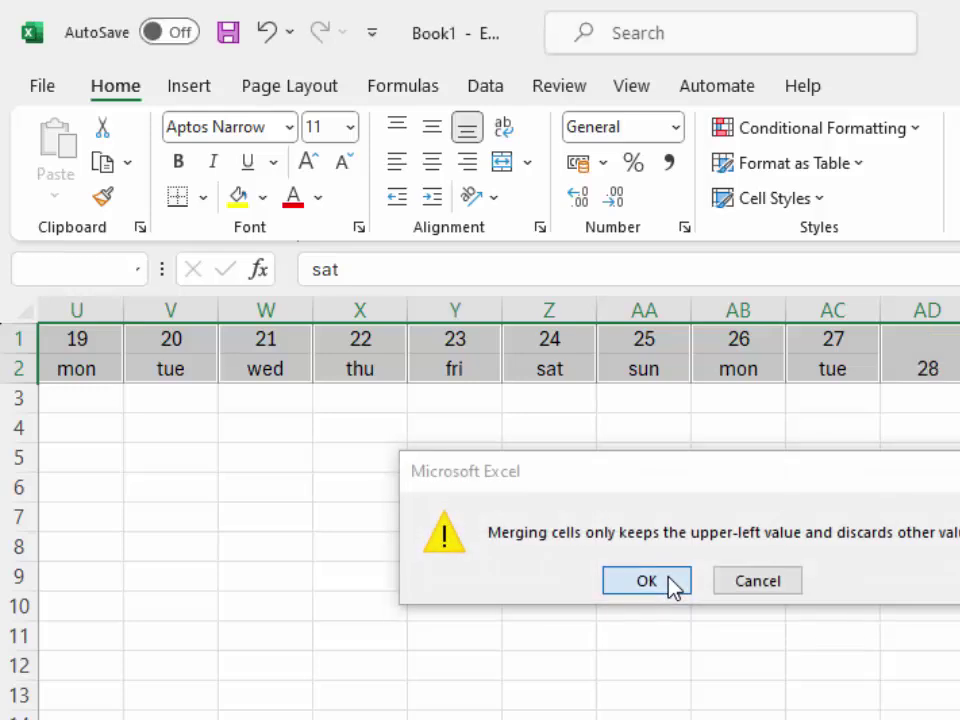
click(647, 581)
click(647, 581)
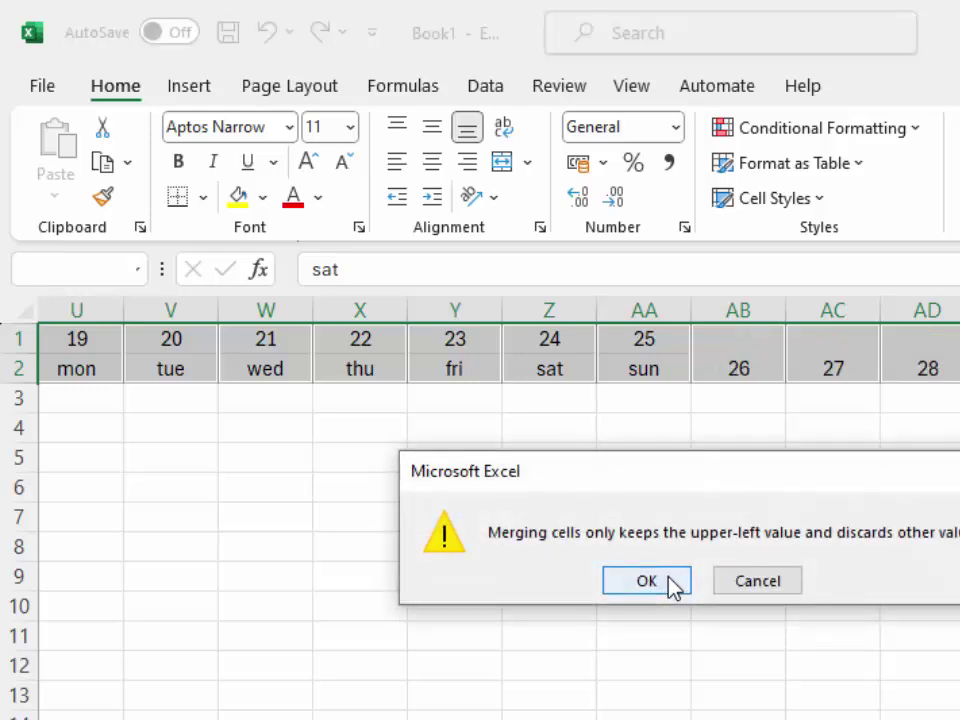
click(670, 579)
click(670, 591)
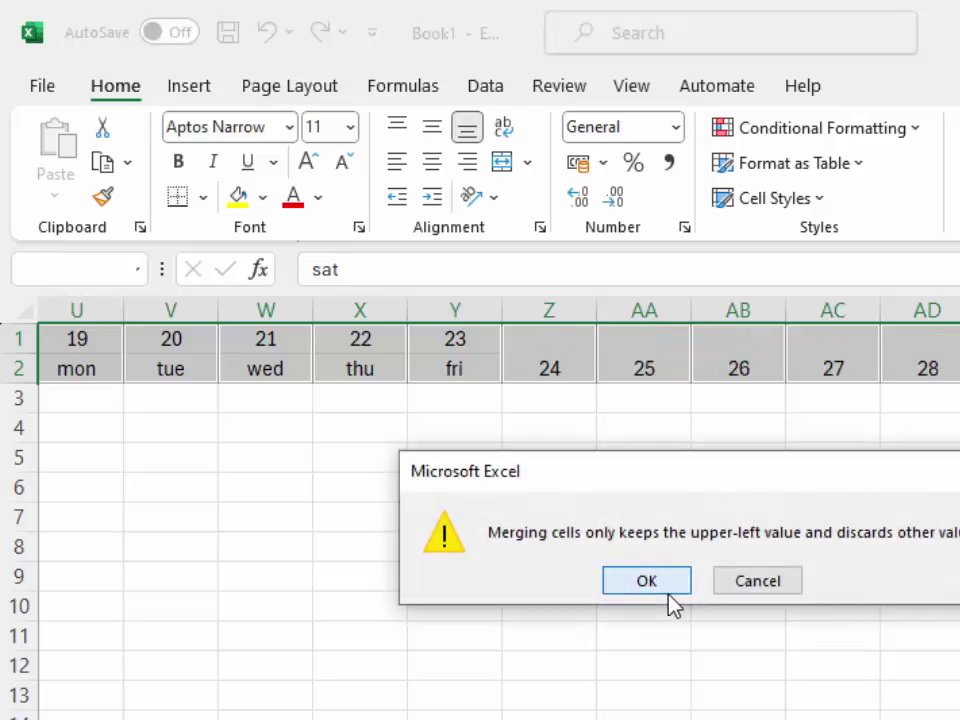
click(669, 593)
click(669, 593)
click(669, 593)
click(669, 593)
click(669, 593)
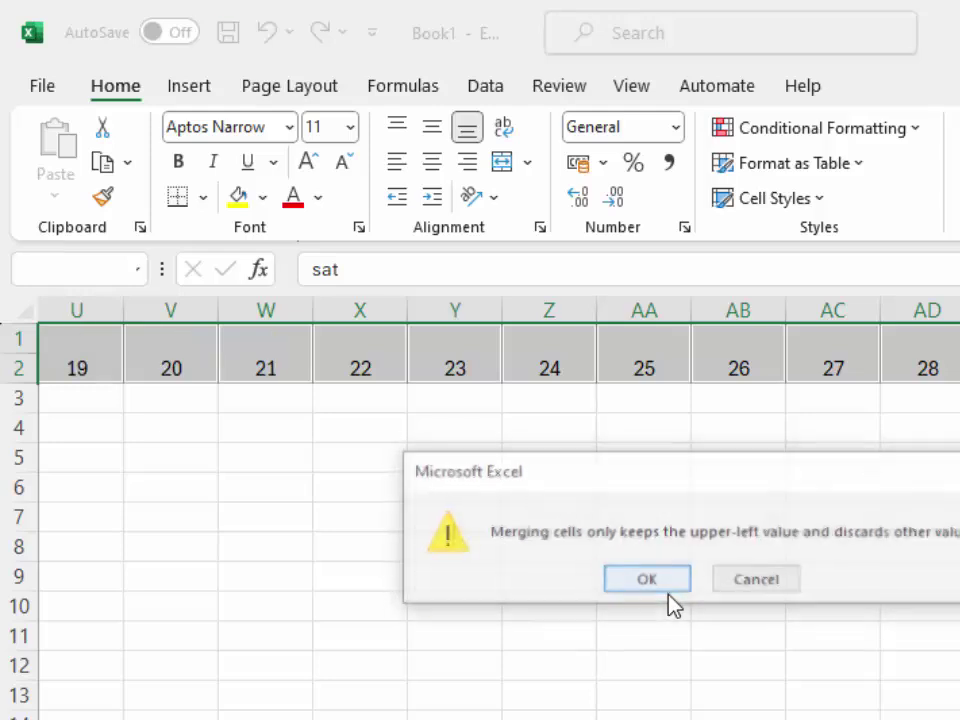
click(669, 593)
click(669, 593)
click(669, 593)
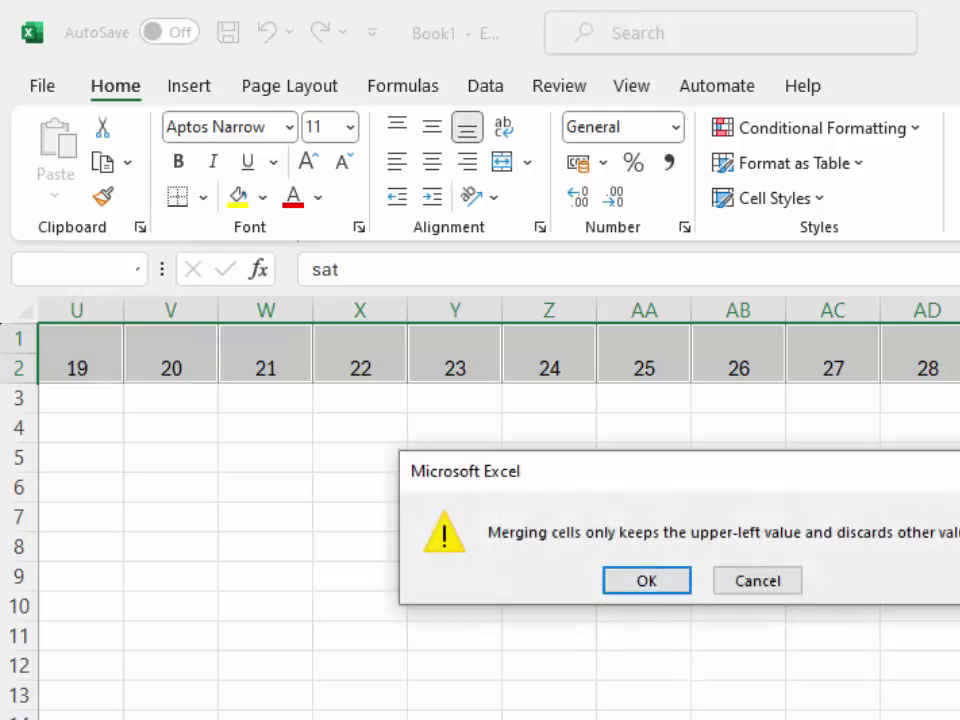
click(647, 590)
click(648, 588)
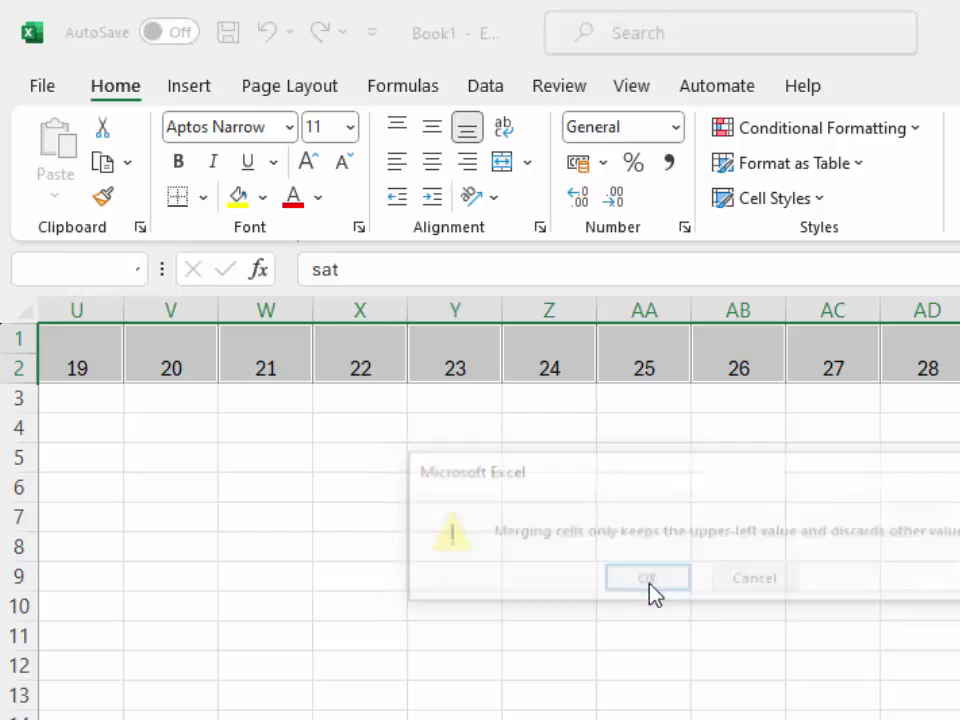
click(648, 590)
click(648, 590)
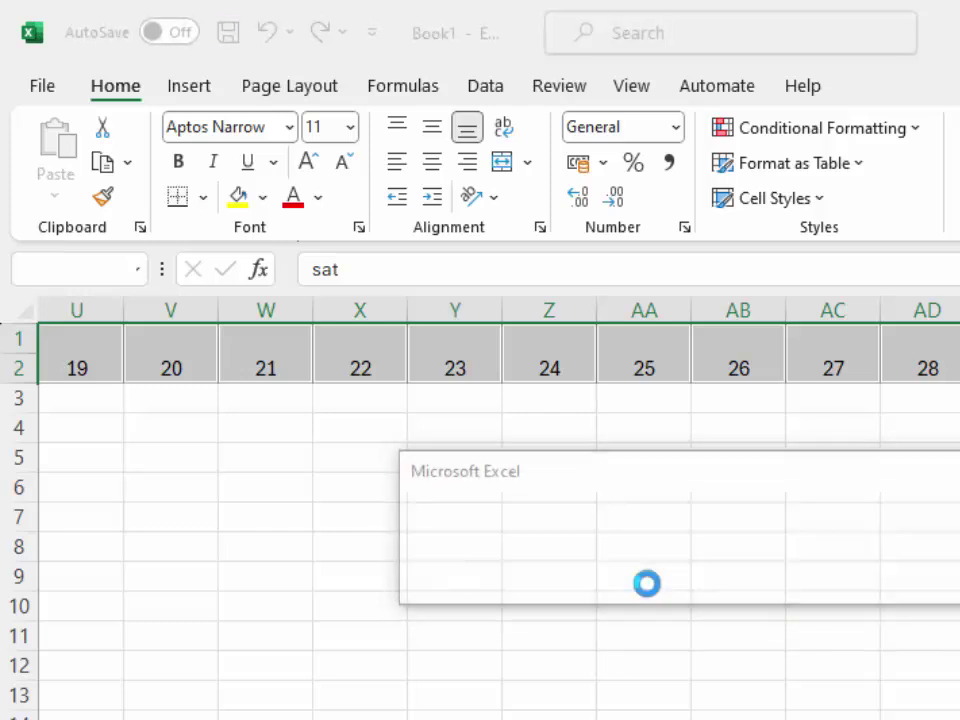
click(648, 590)
double_click(646, 590)
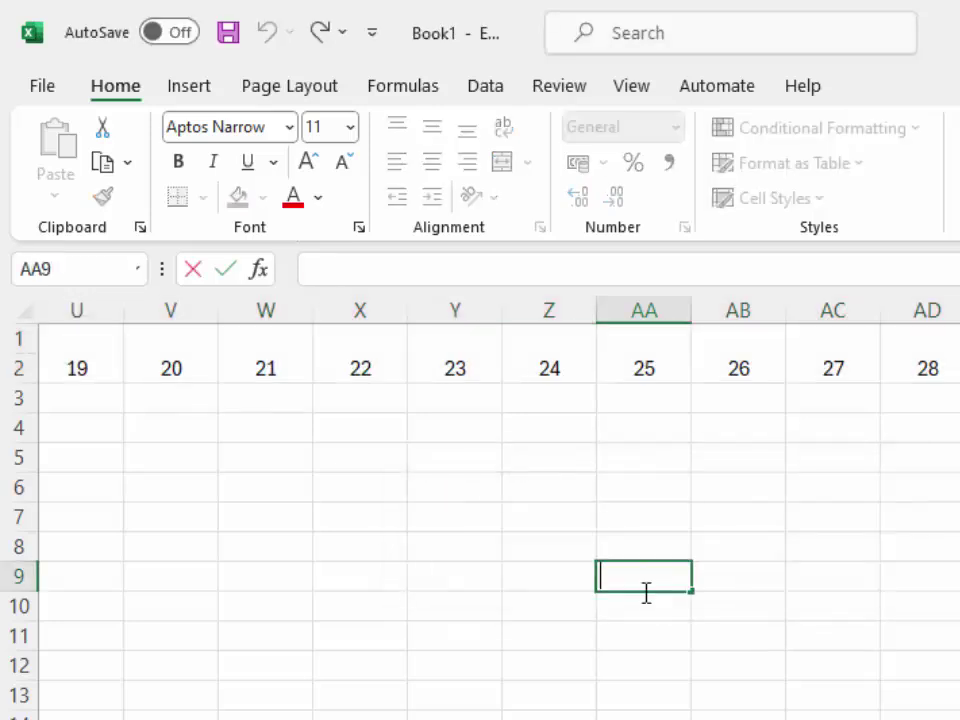
Scroll left and right across the sheet to inspect the header rows
scroll(480, 500, left, 6)
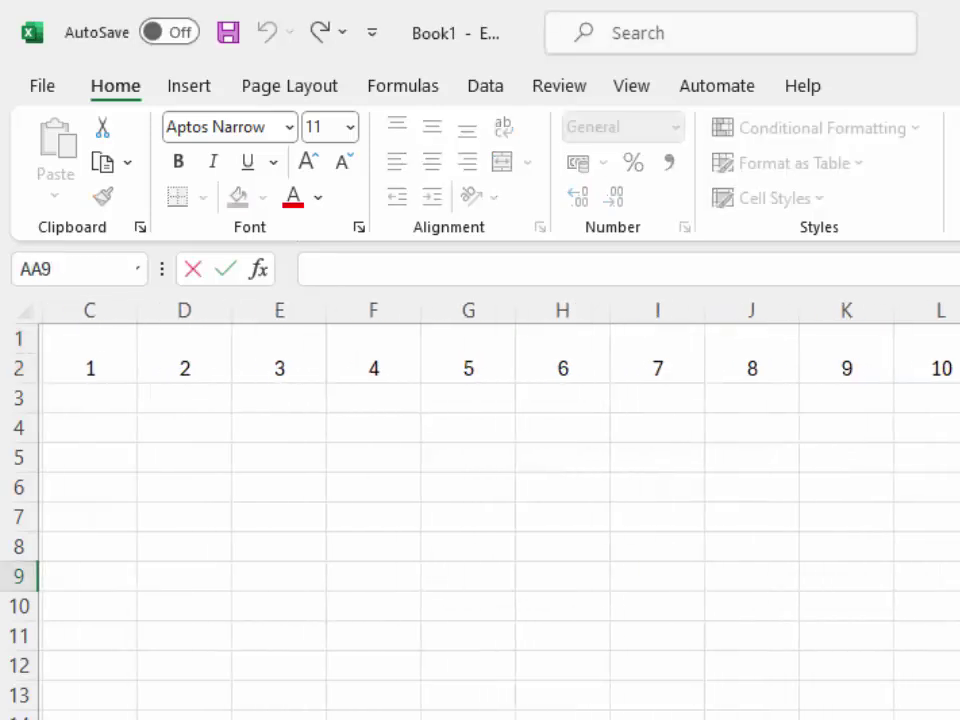
scroll(480, 500, left, 1)
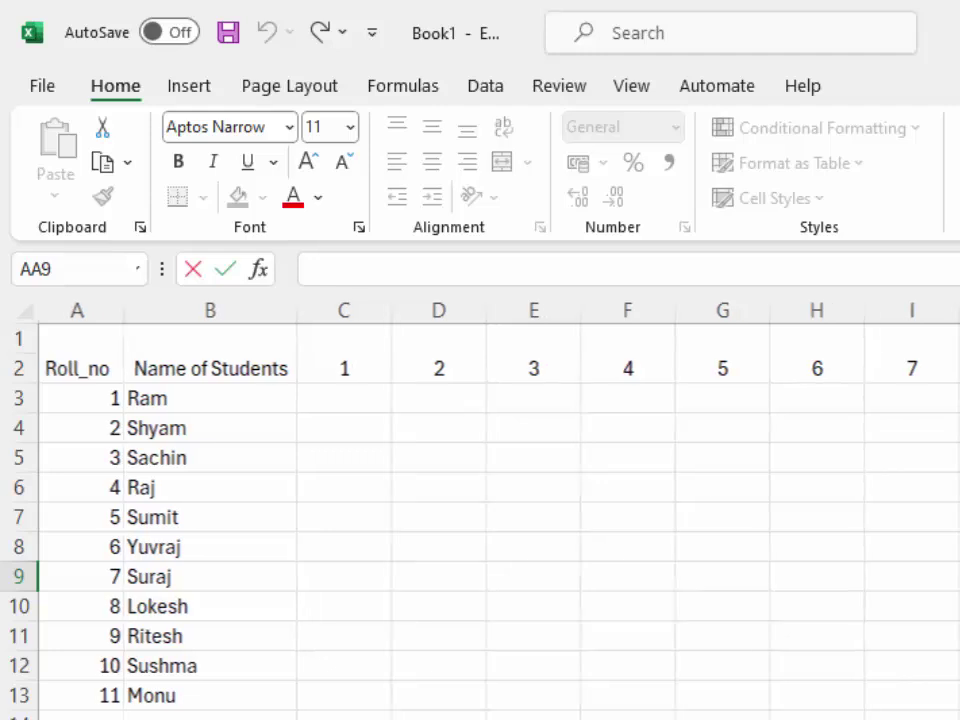
scroll(480, 500, right, 2)
scroll(480, 500, right, 2)
scroll(480, 500, right, 1)
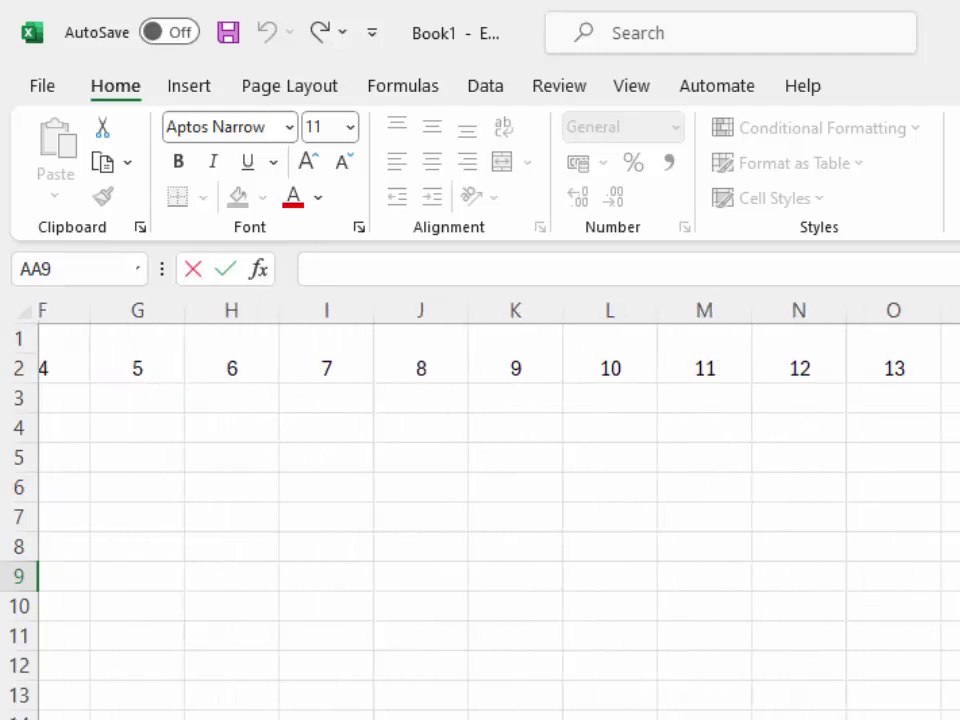
scroll(480, 500, left, 3)
scroll(480, 500, left, 2)
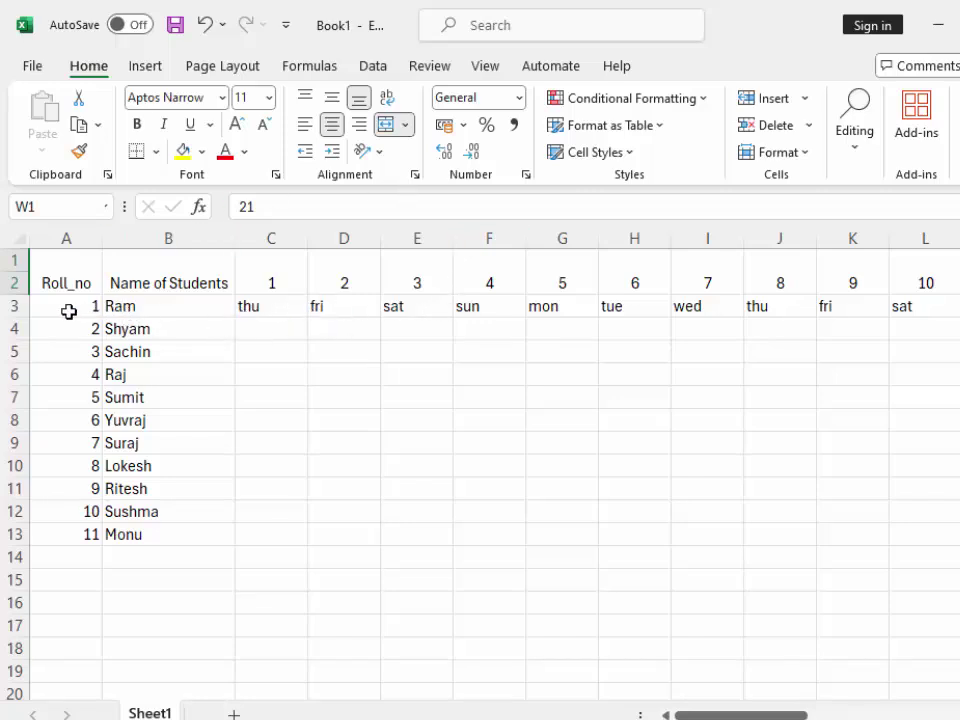
Cut the roll numbers and student names and paste them starting at row 4
drag(68, 311, 182, 540)
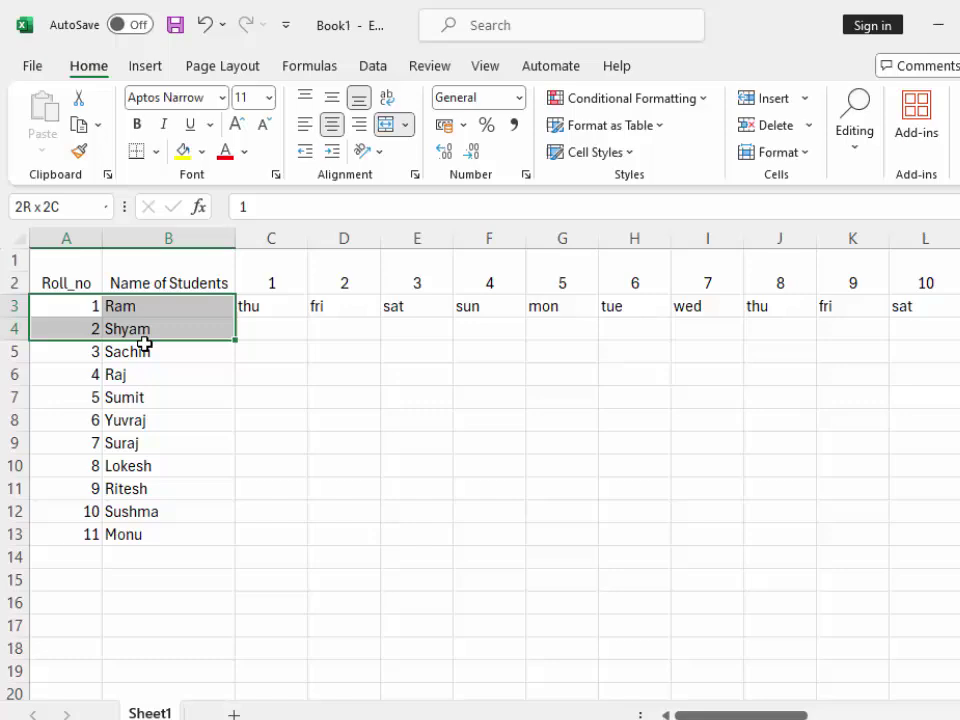
right_click(190, 413)
click(238, 70)
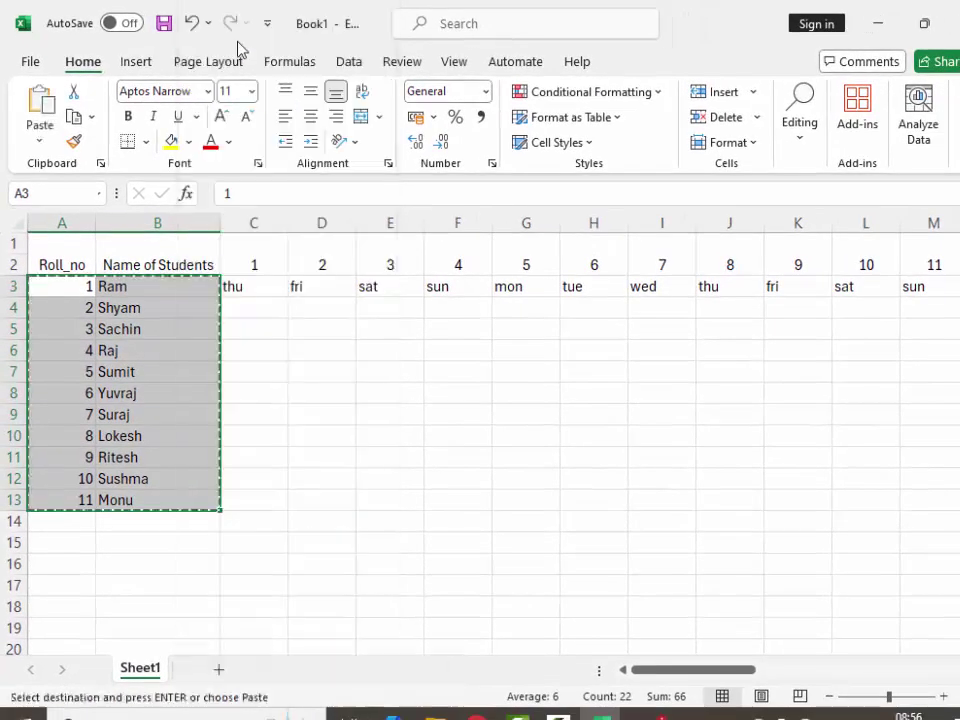
click(88, 306)
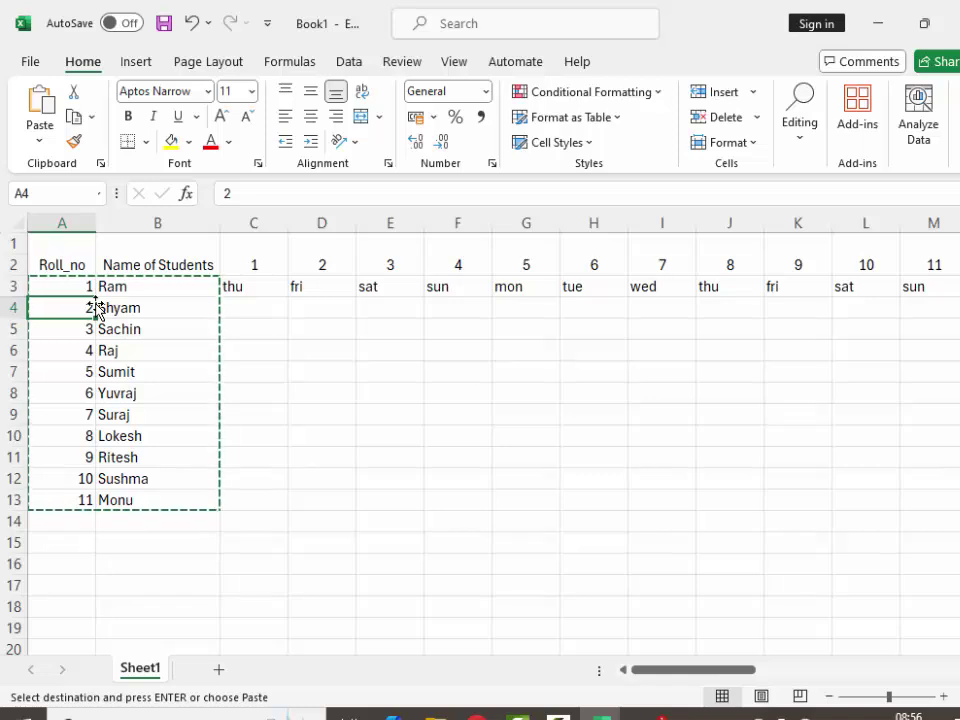
text(1	Ram 2	Shyam 3	Sachin 4	Raj 5	Sumit 6	Yuvraj 7	Suraj 8	Lokesh 9	Ritesh 10	Sushma 11	Monu)
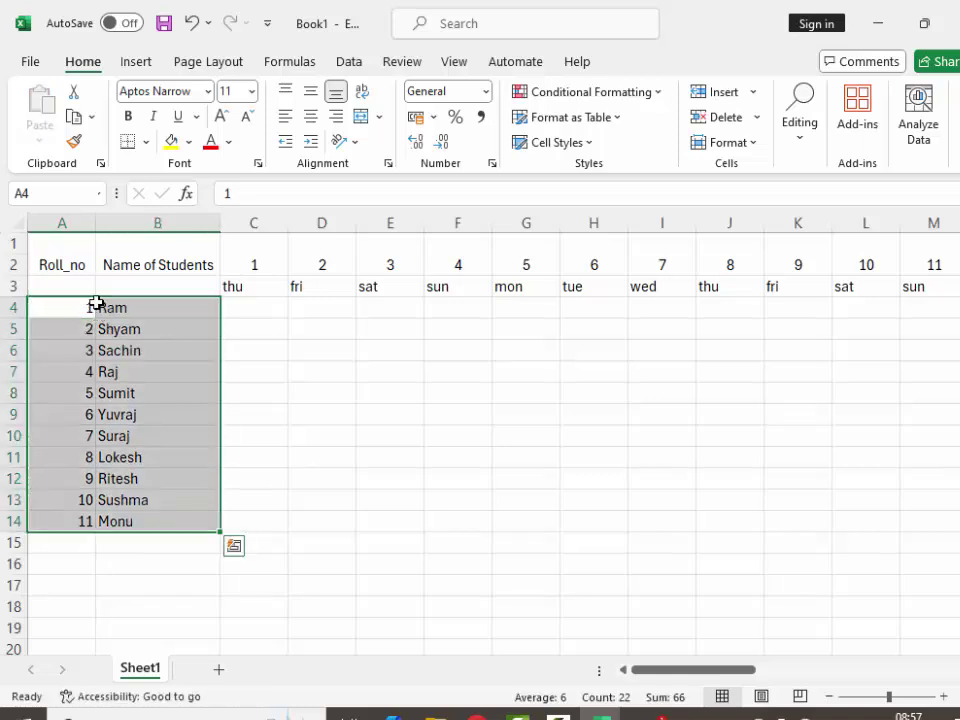
Unmerge the Name of Students and Roll_no headings
drag(137, 280, 139, 248)
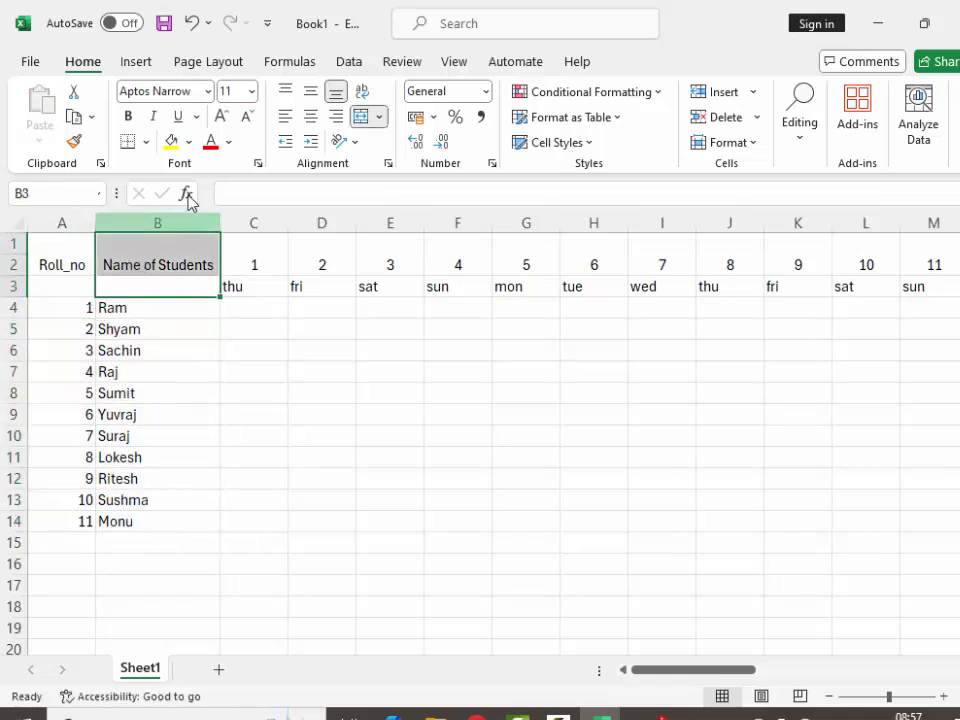
click(357, 117)
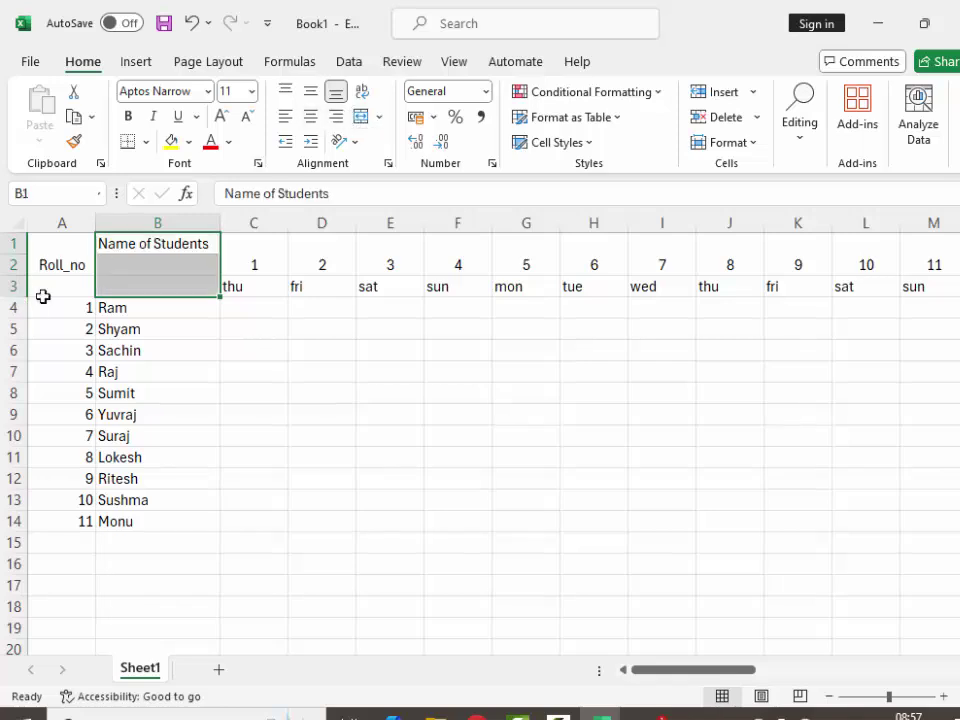
drag(43, 290, 62, 243)
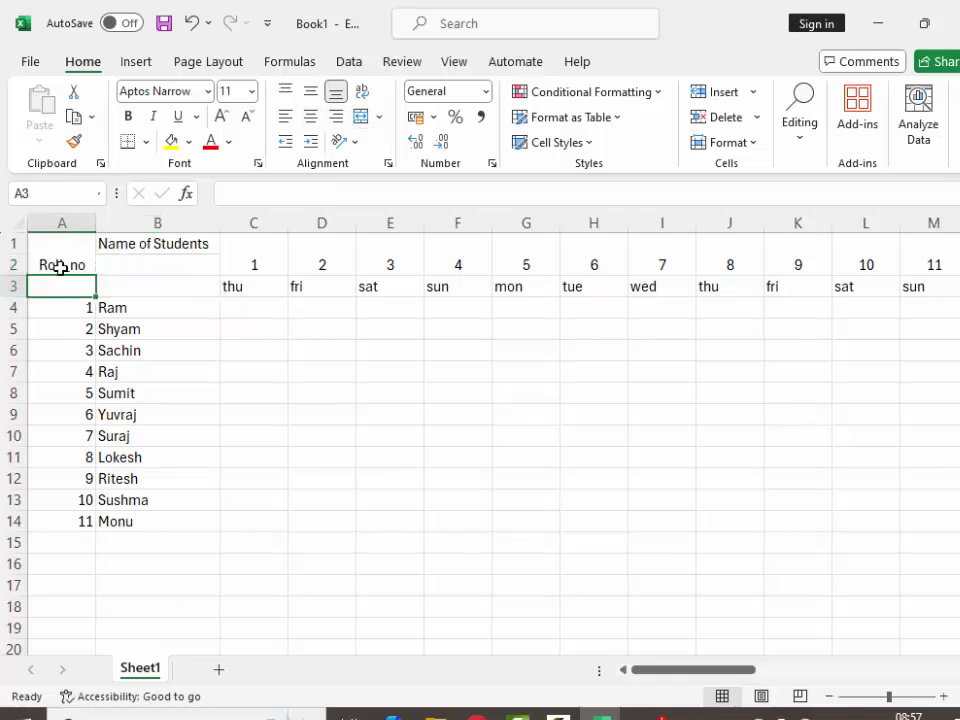
click(360, 117)
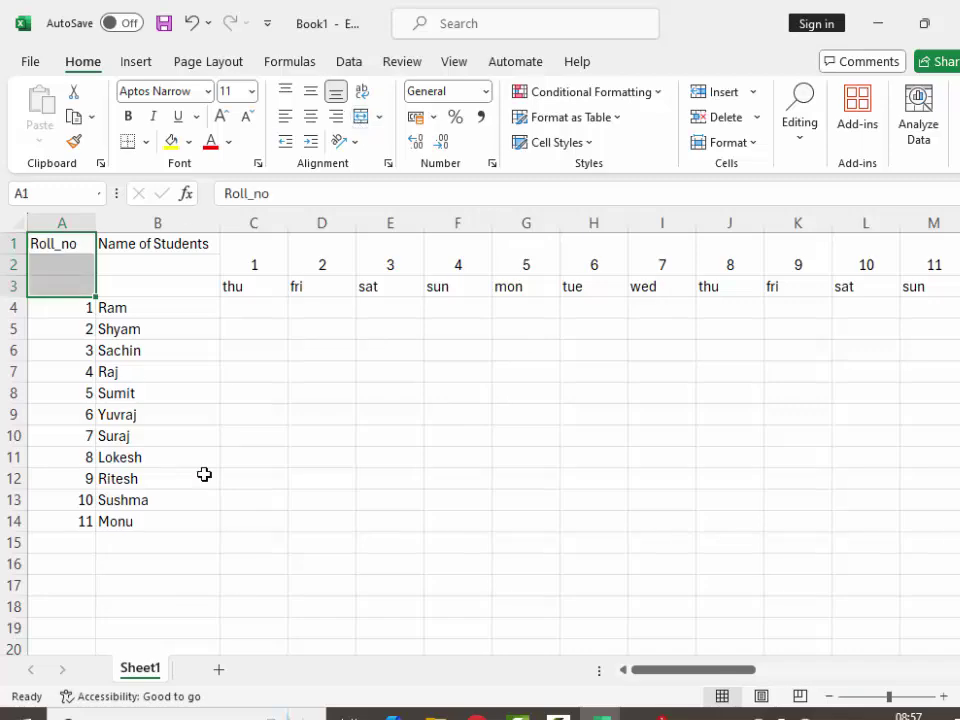
click(232, 312)
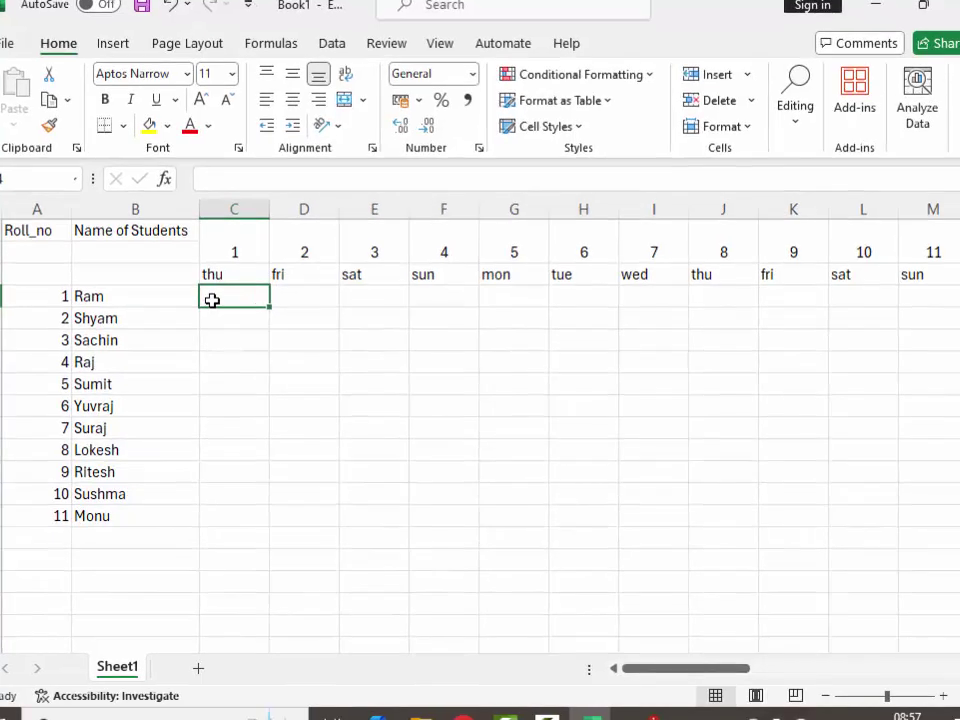
Select the C4:AG15 attendance grid, 31 days by 12 rows, and show the Insert tab
mouse_move(212, 300)
mouse_down()
mouse_move(652, 499)
mouse_move(925, 498)
mouse_move(794, 515)
mouse_up()
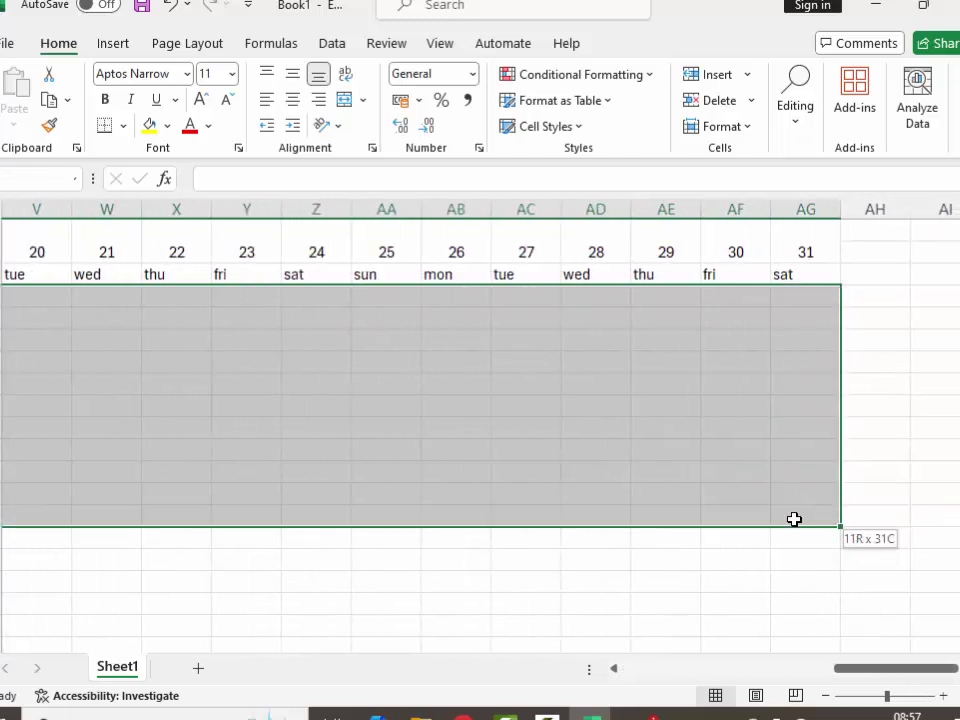
drag(794, 519, 794, 528)
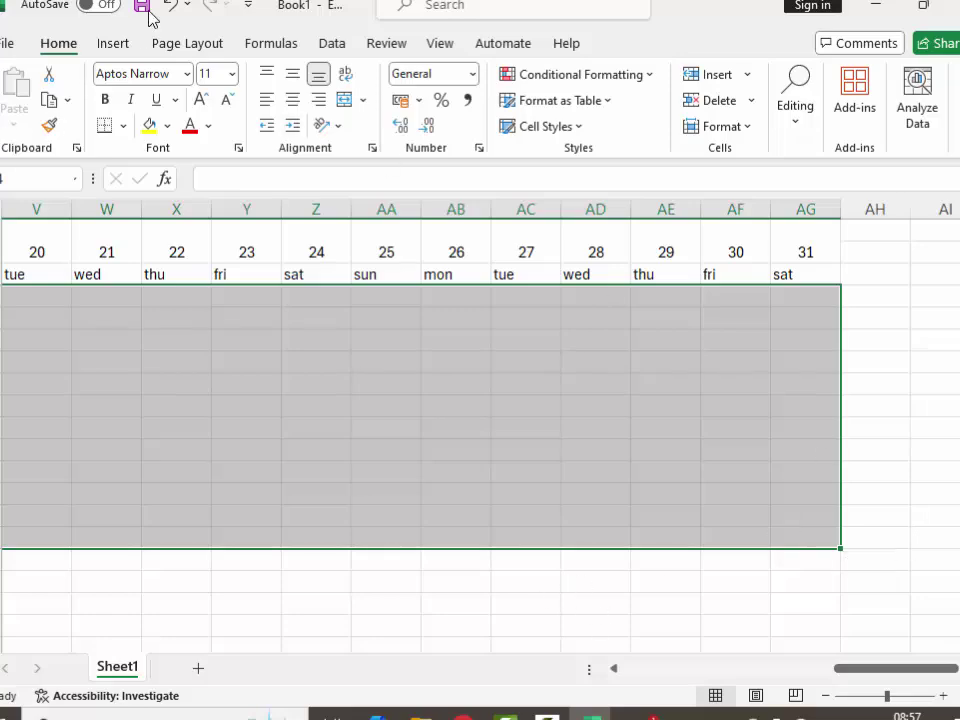
click(113, 44)
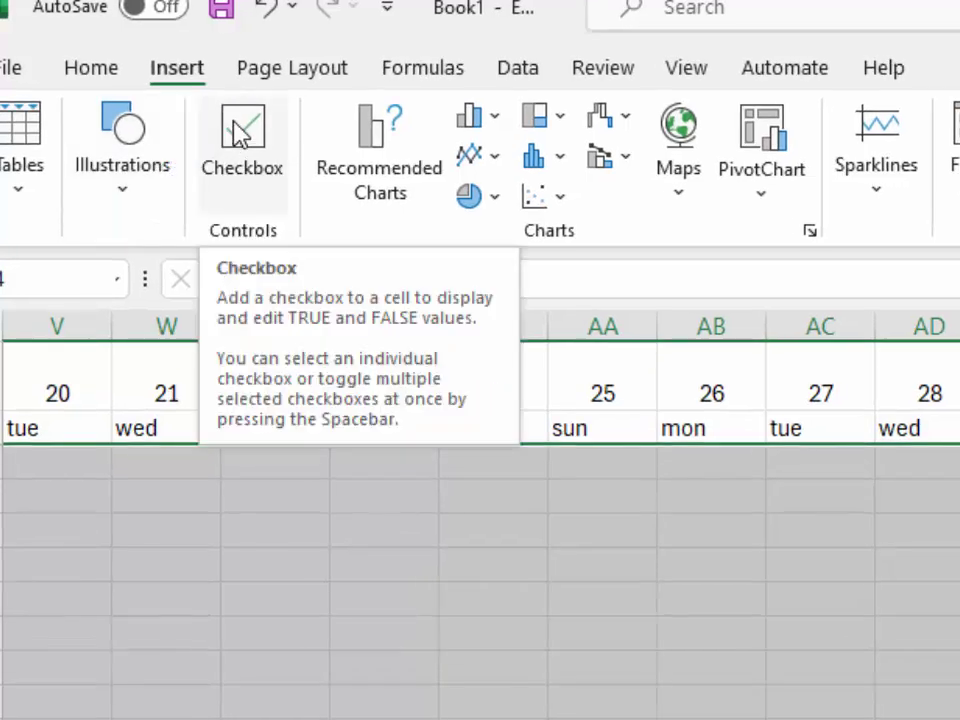
Fill C4:Z15 with checkboxes and add roll number 12 with a twelfth student's name in row 15
click(240, 135)
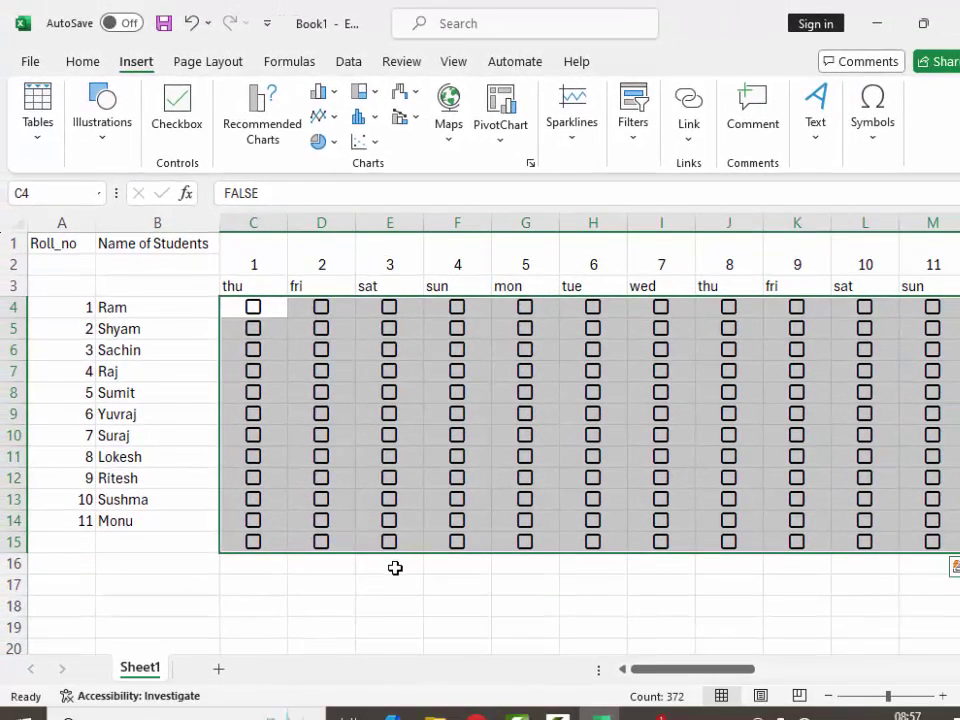
click(55, 541)
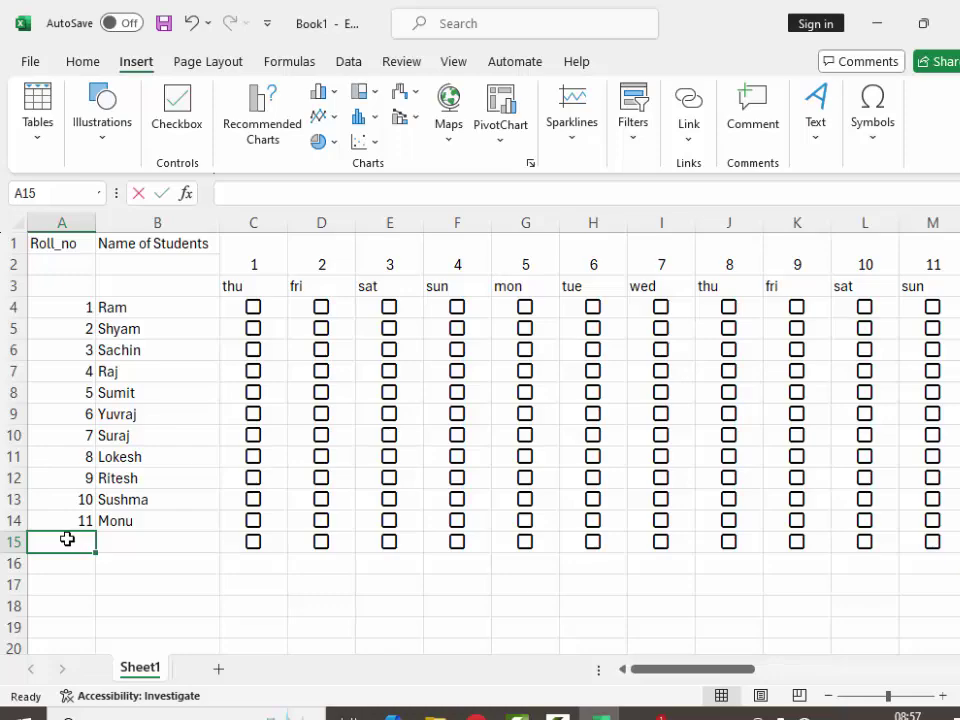
text(12)
key(Tab)
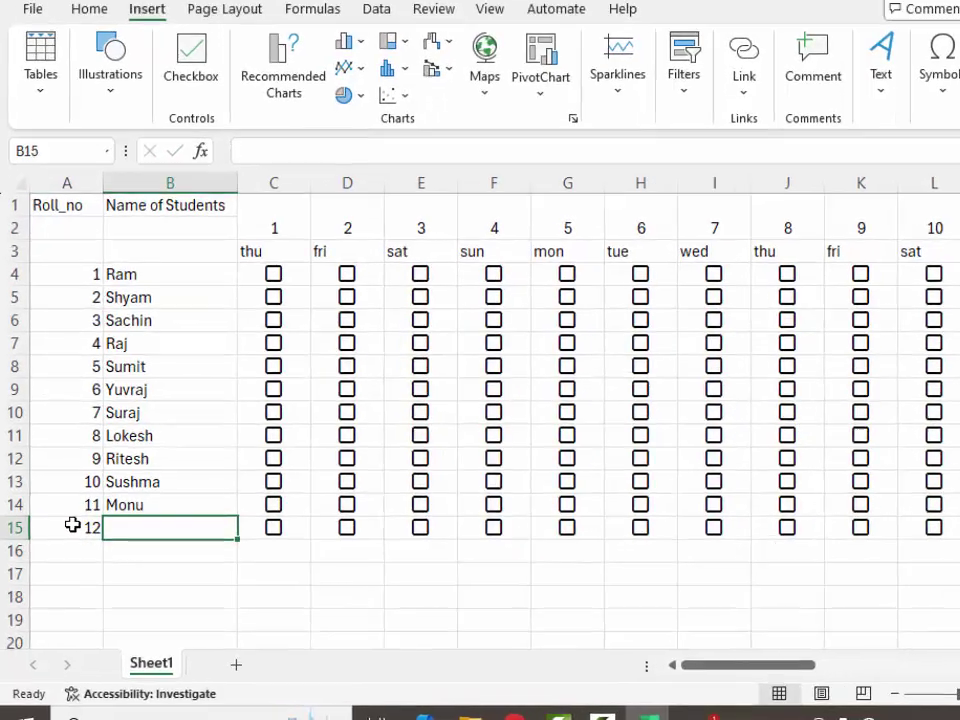
text(Abhishe)
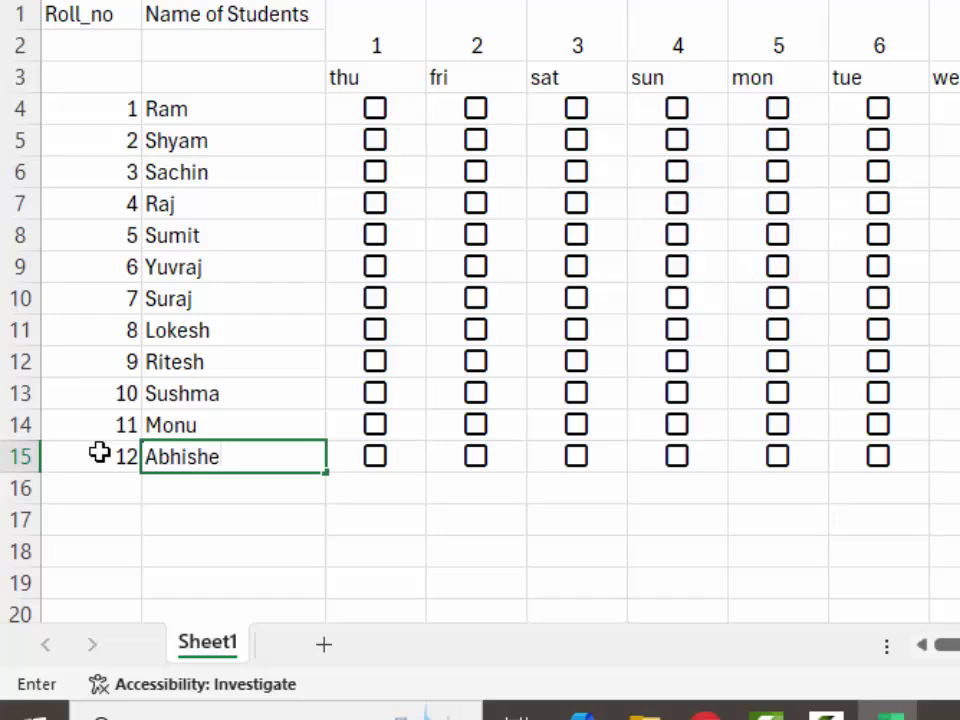
text(k)
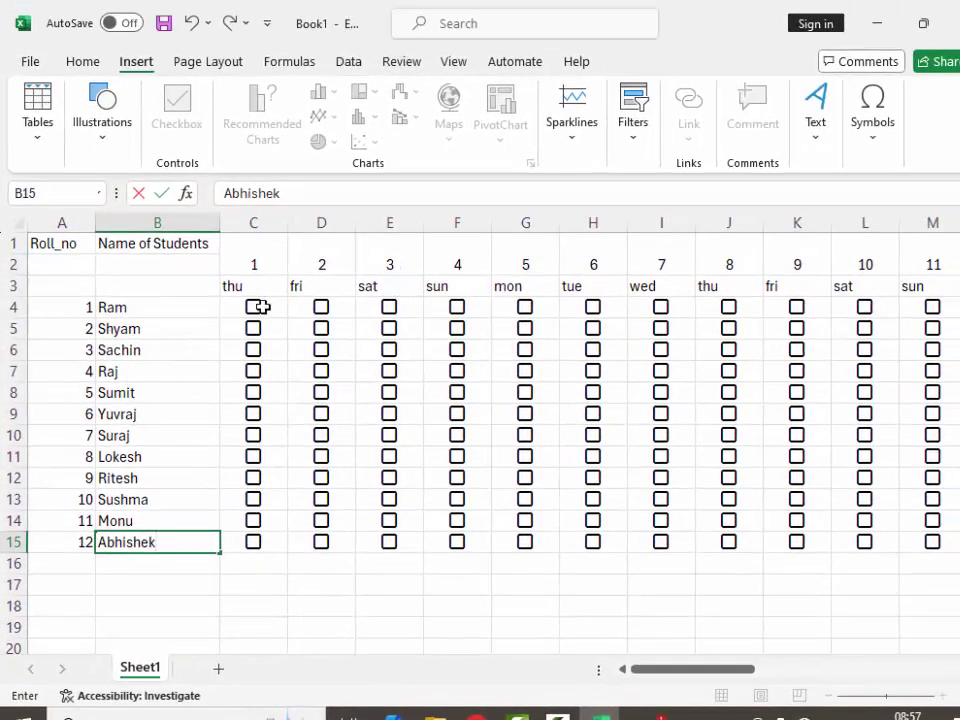
Tick the first student's checkboxes for day 1 and day 2
click(254, 307)
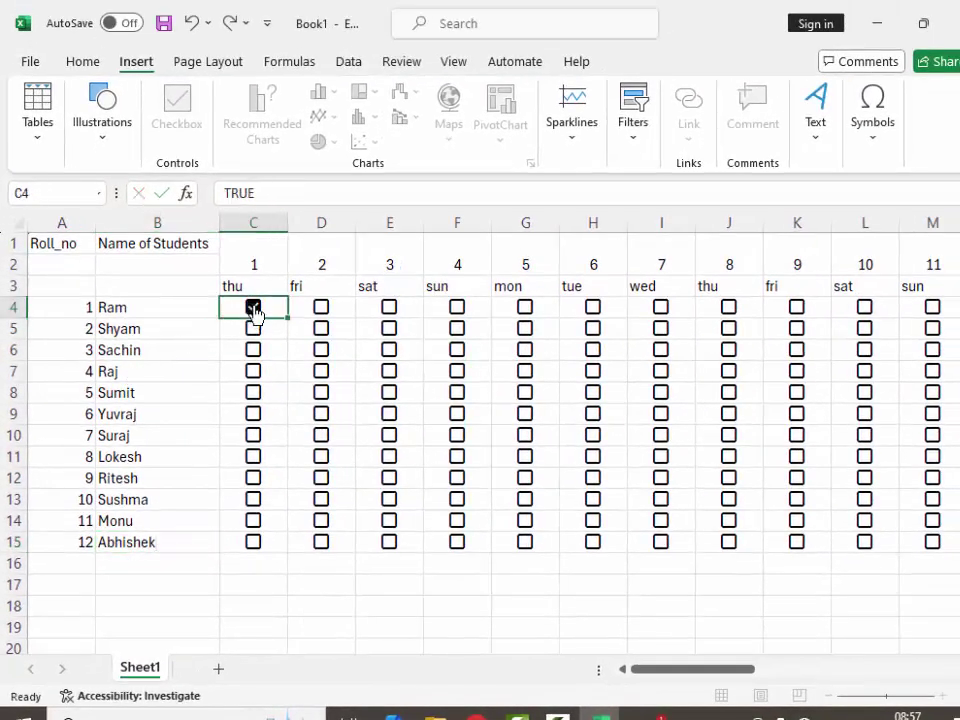
click(313, 307)
click(321, 307)
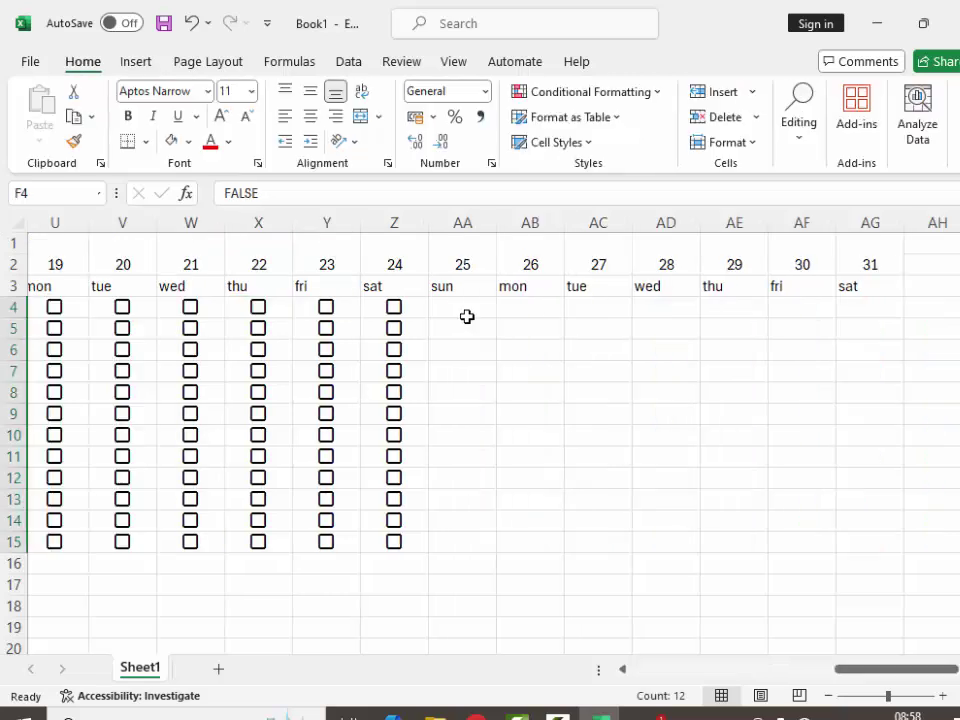
Insert checkboxes into AA4:AG15 for days 25–31
mouse_move(467, 307)
mouse_down()
mouse_move(850, 559)
mouse_move(852, 542)
mouse_up()
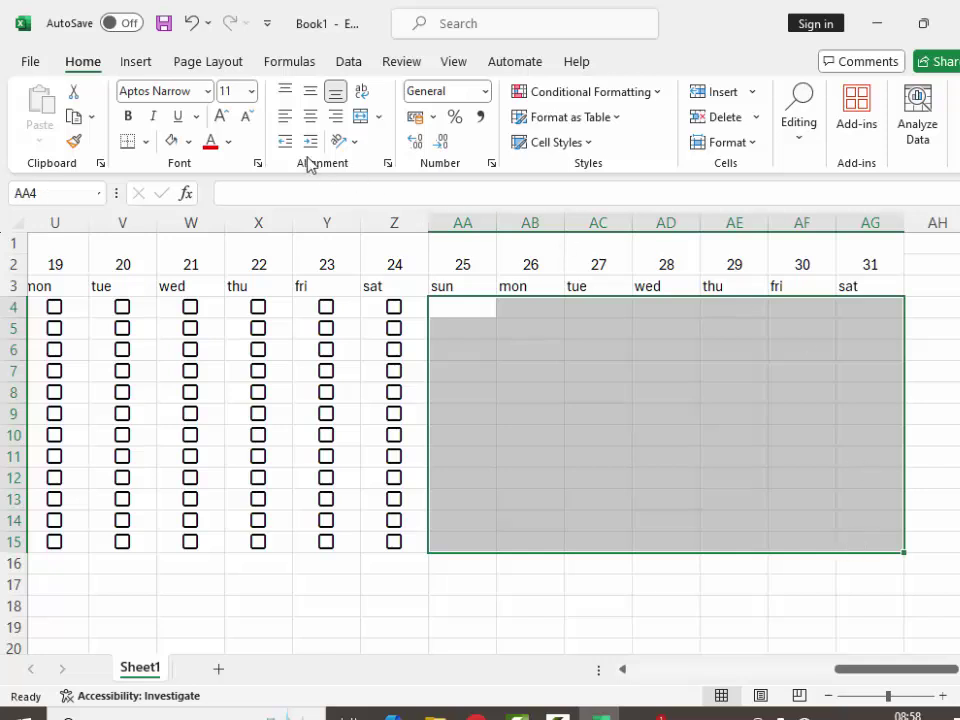
click(136, 61)
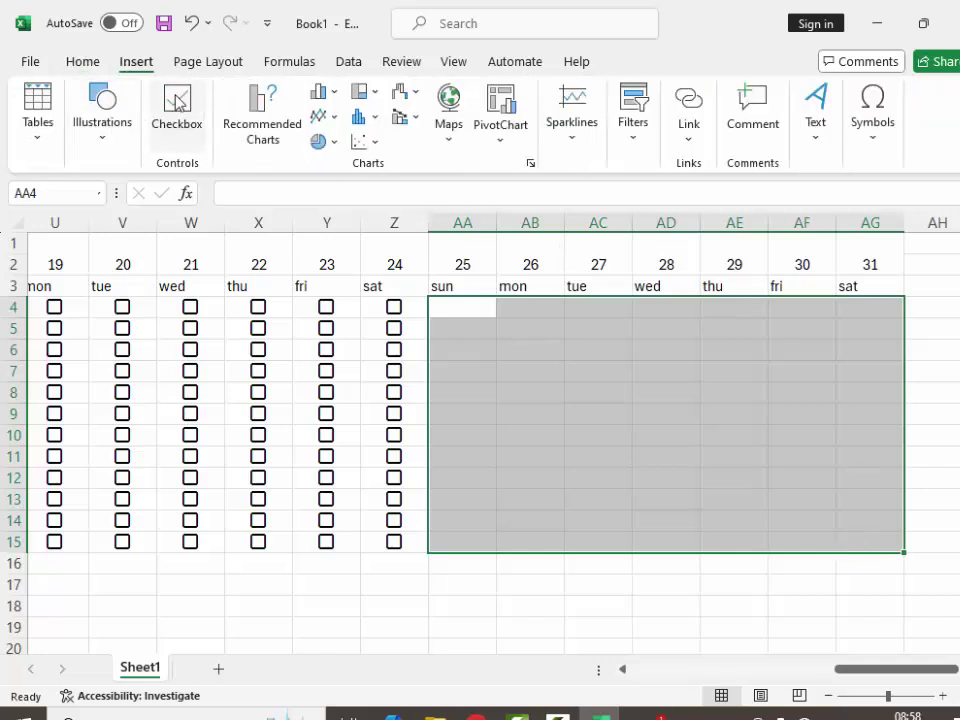
click(177, 110)
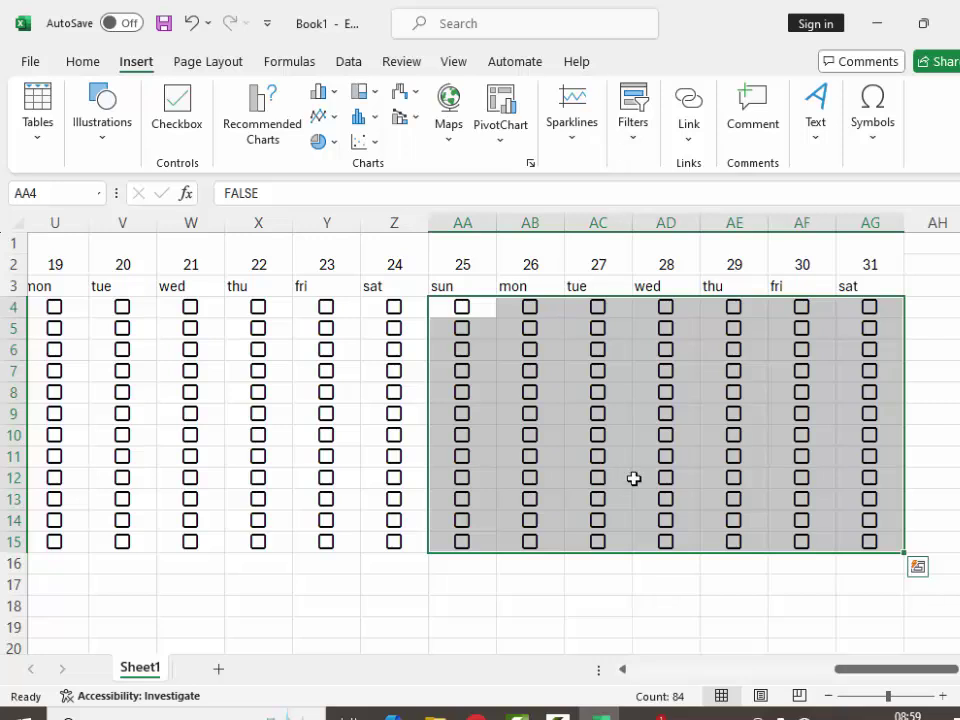
Tick day 31 in AG4 and day 30 in AF4, AF6, AF8, AF11, AF13 and AF15
click(870, 307)
click(805, 314)
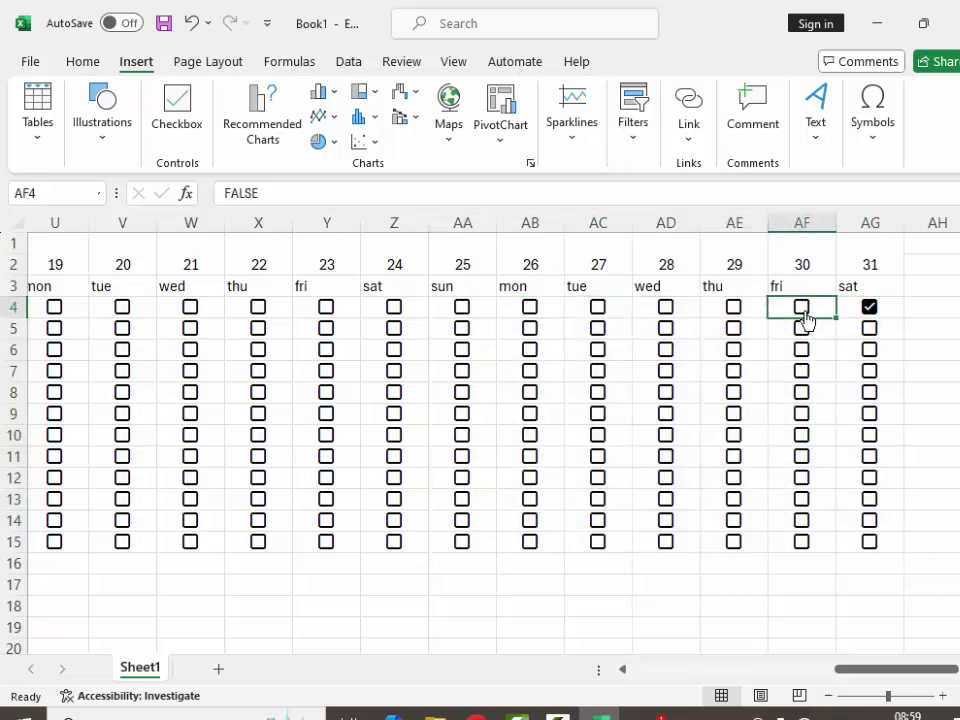
click(805, 314)
click(801, 349)
click(801, 392)
click(801, 456)
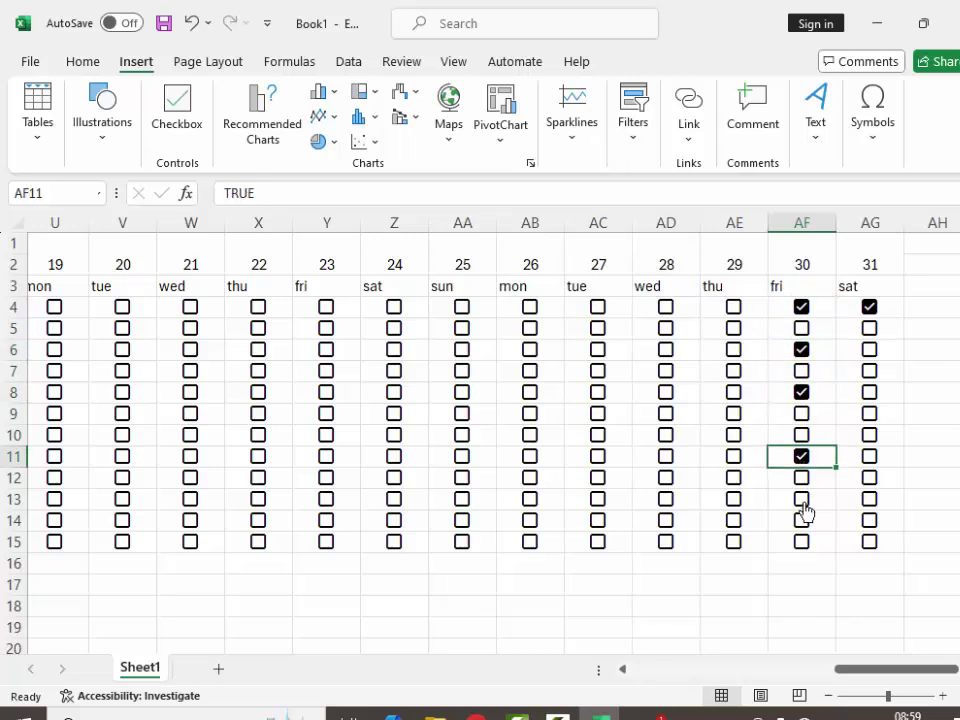
click(803, 500)
click(801, 543)
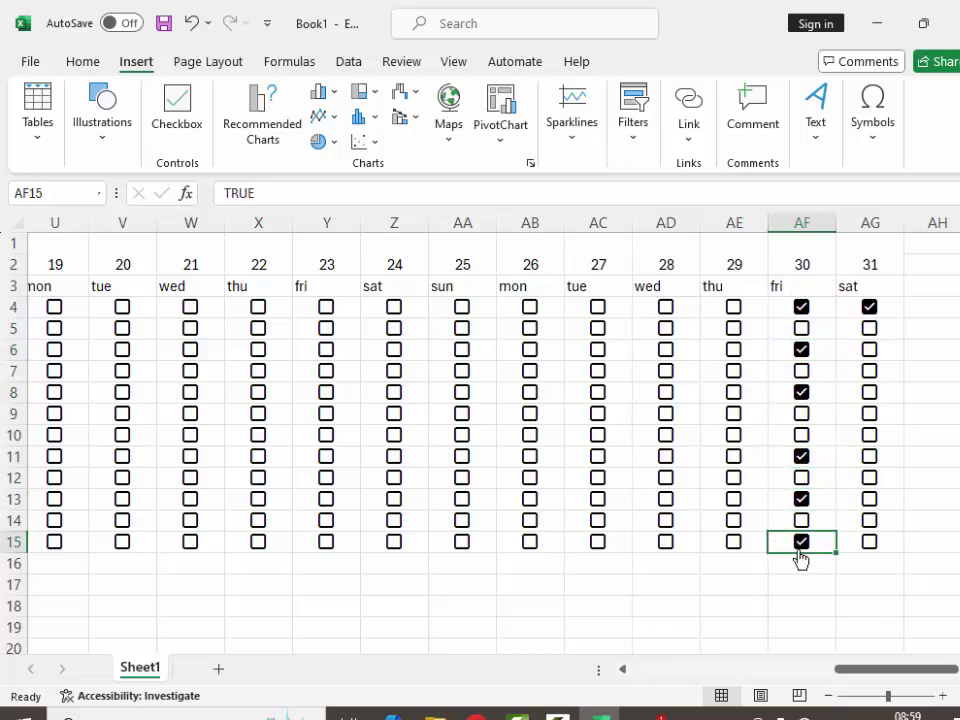
Tick the day 29 checkbox for every student, AE4 through AE15
click(729, 550)
click(734, 541)
click(734, 520)
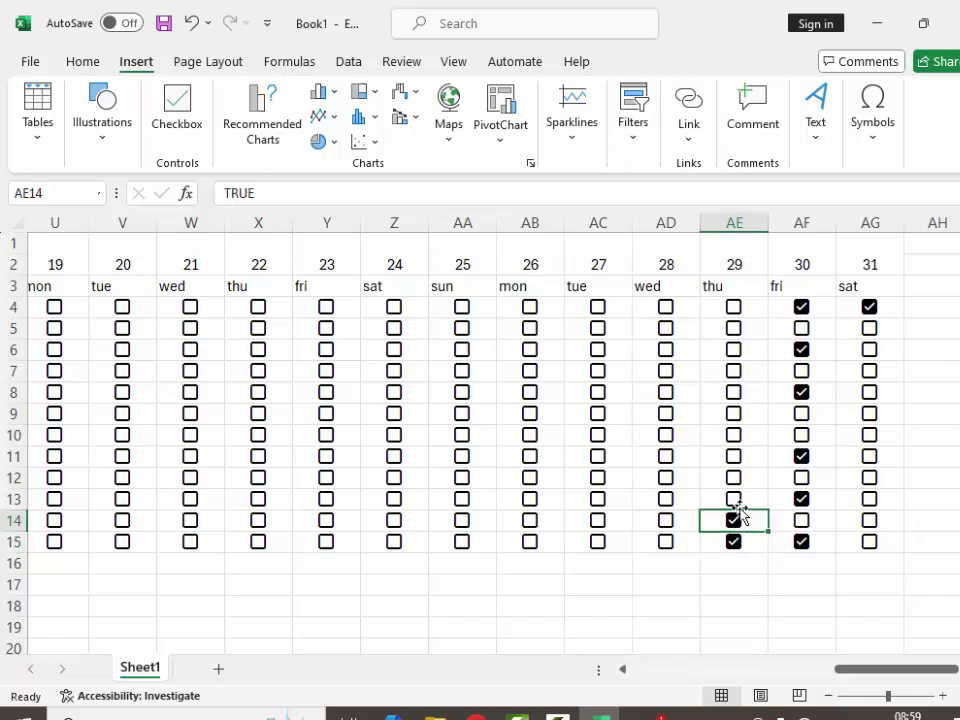
click(734, 498)
click(734, 498)
click(734, 456)
click(734, 456)
click(735, 479)
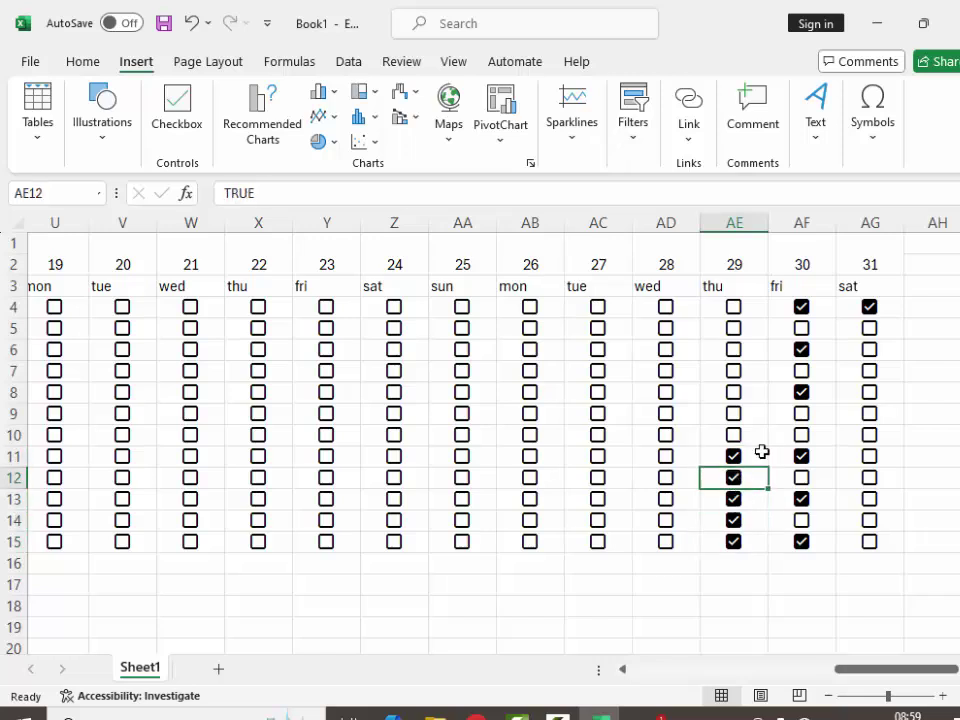
click(740, 437)
click(737, 410)
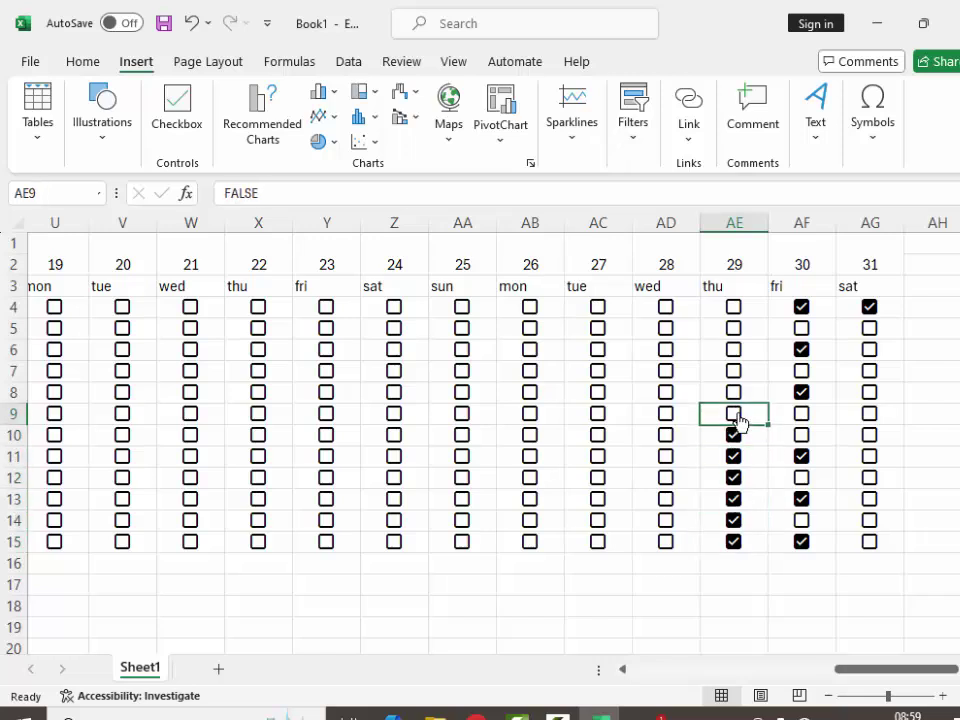
click(736, 410)
click(734, 392)
click(740, 371)
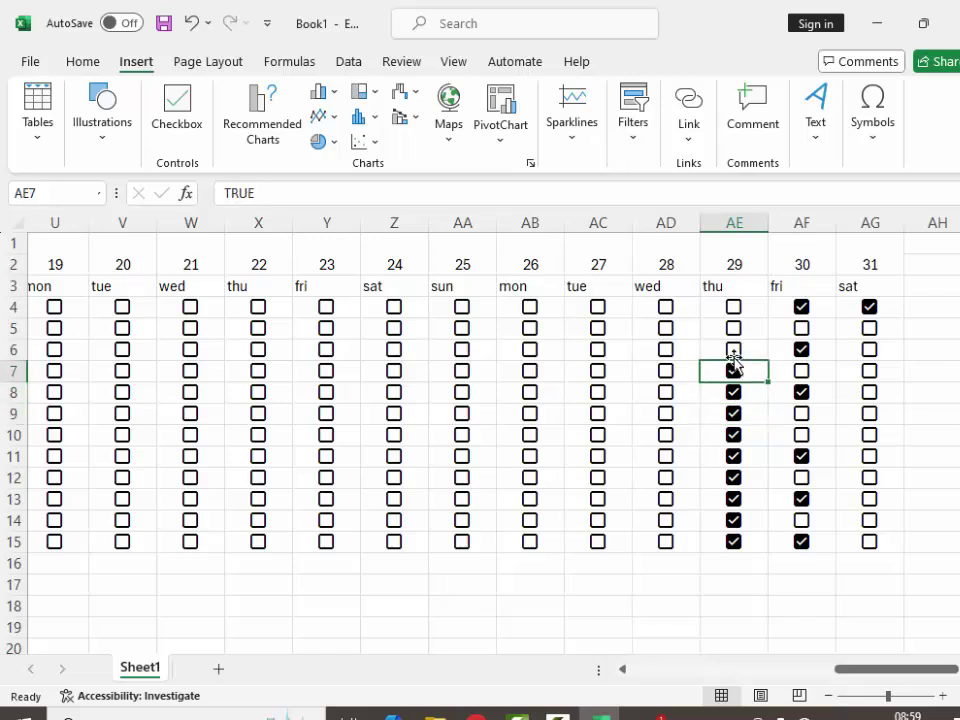
click(735, 349)
click(735, 328)
click(737, 308)
click(737, 308)
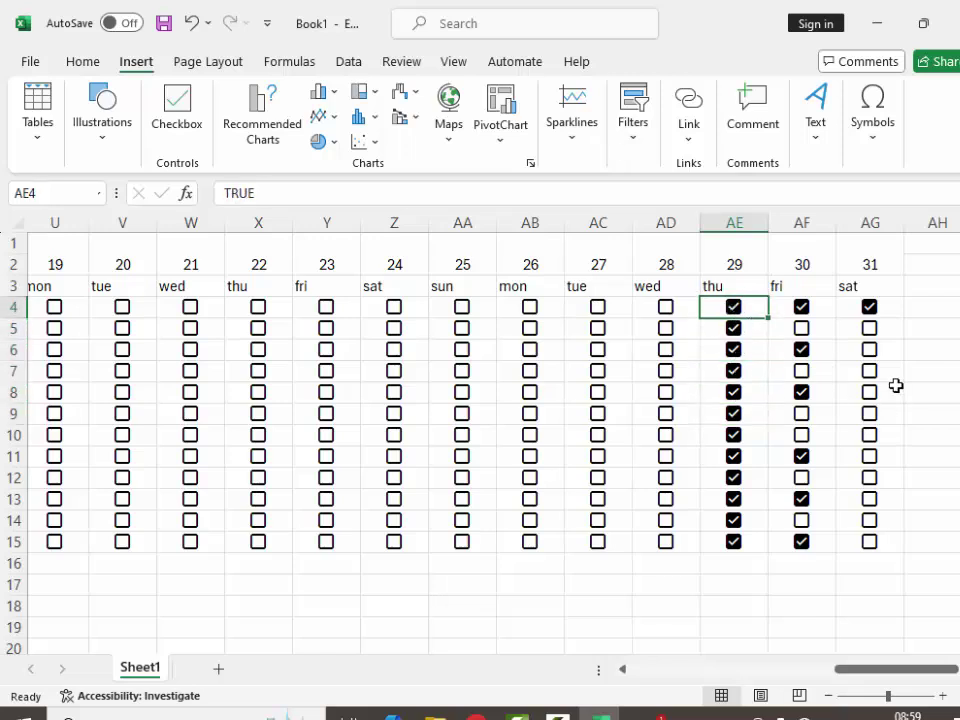
Tick the day 31 checkboxes in AG7, AG9, AG10, AG11 and AG12
click(870, 372)
click(872, 413)
click(870, 436)
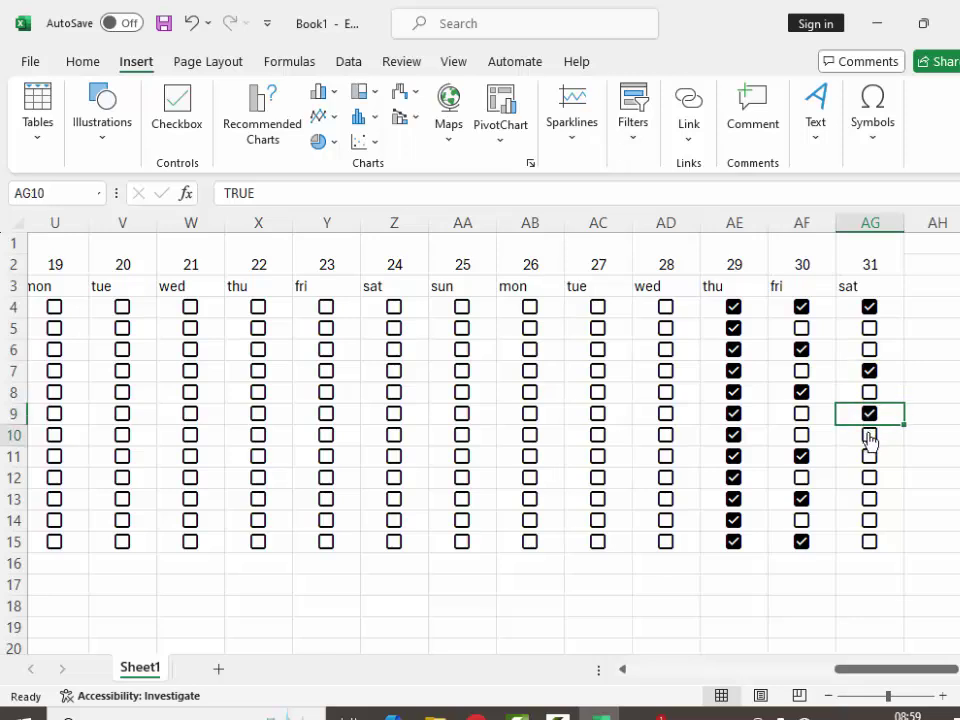
drag(874, 453, 872, 458)
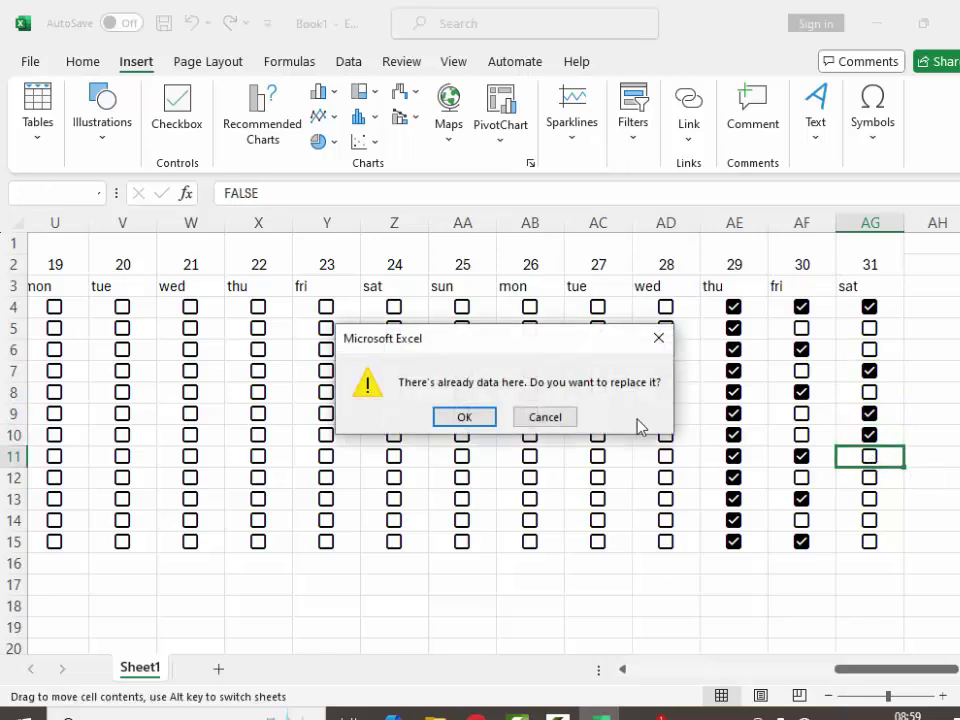
click(563, 419)
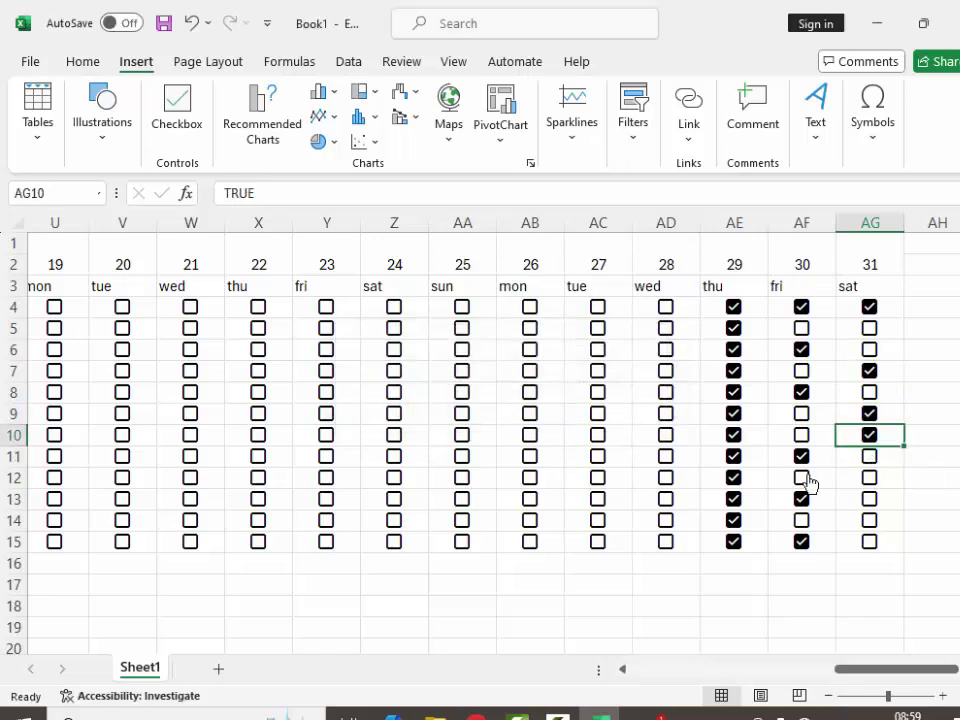
click(868, 458)
click(868, 458)
click(870, 477)
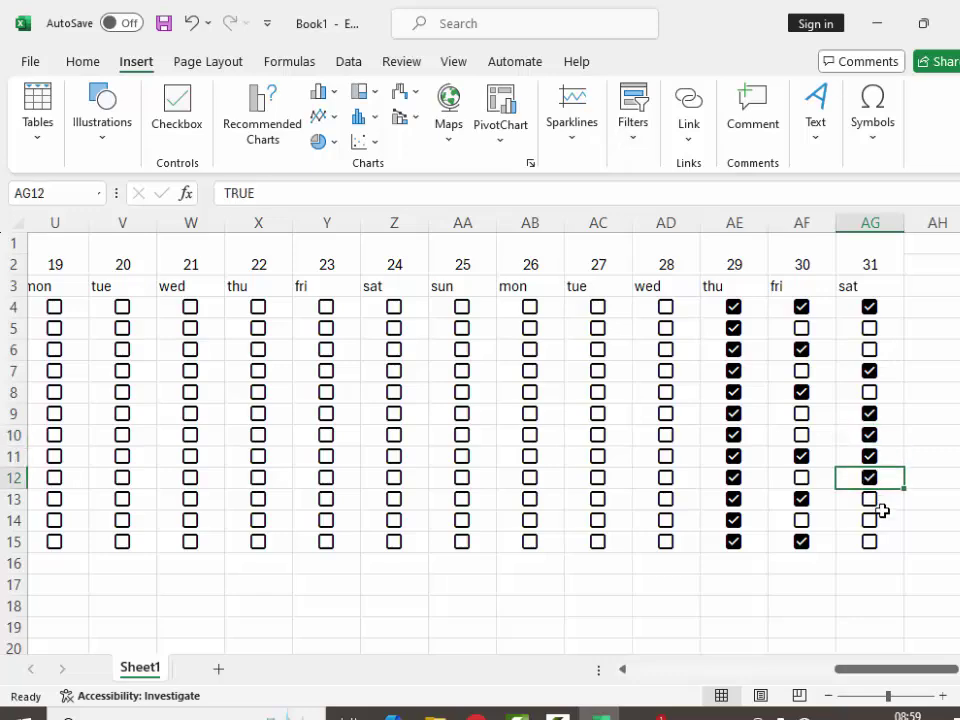
drag(830, 658, 918, 643)
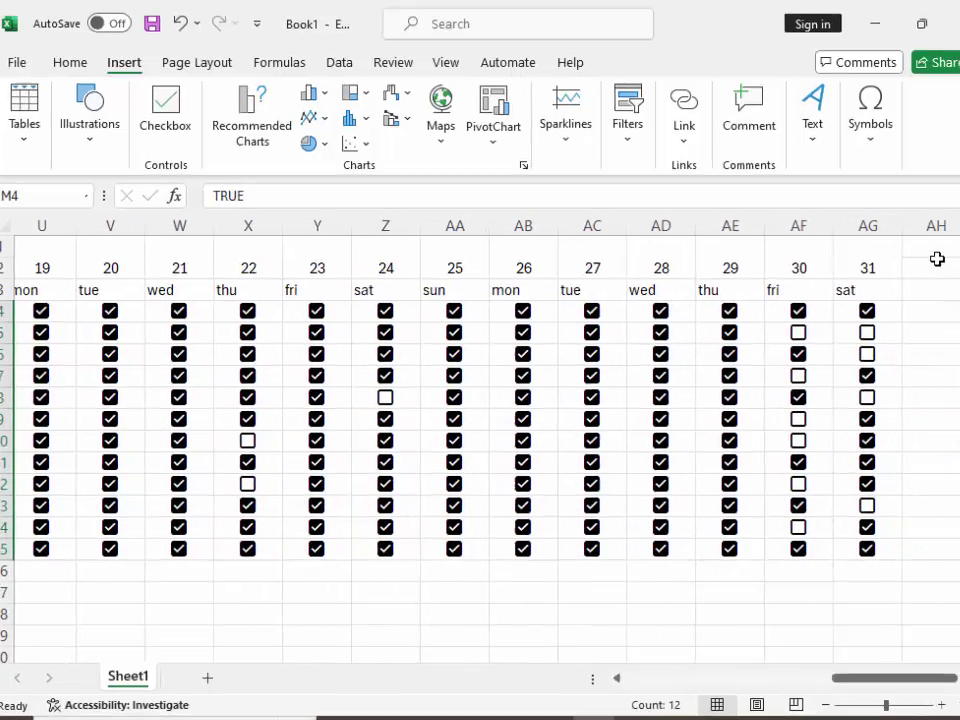
Type 'Total Days' in AH2 and merge and centre it across AH2:AH3
click(936, 262)
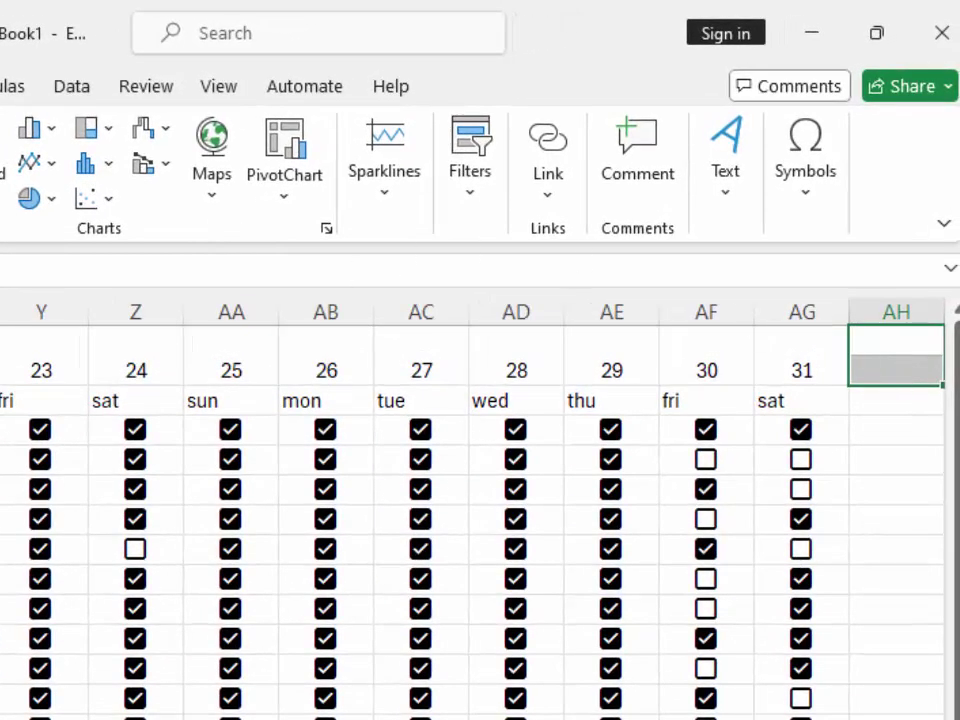
key(alt+h)
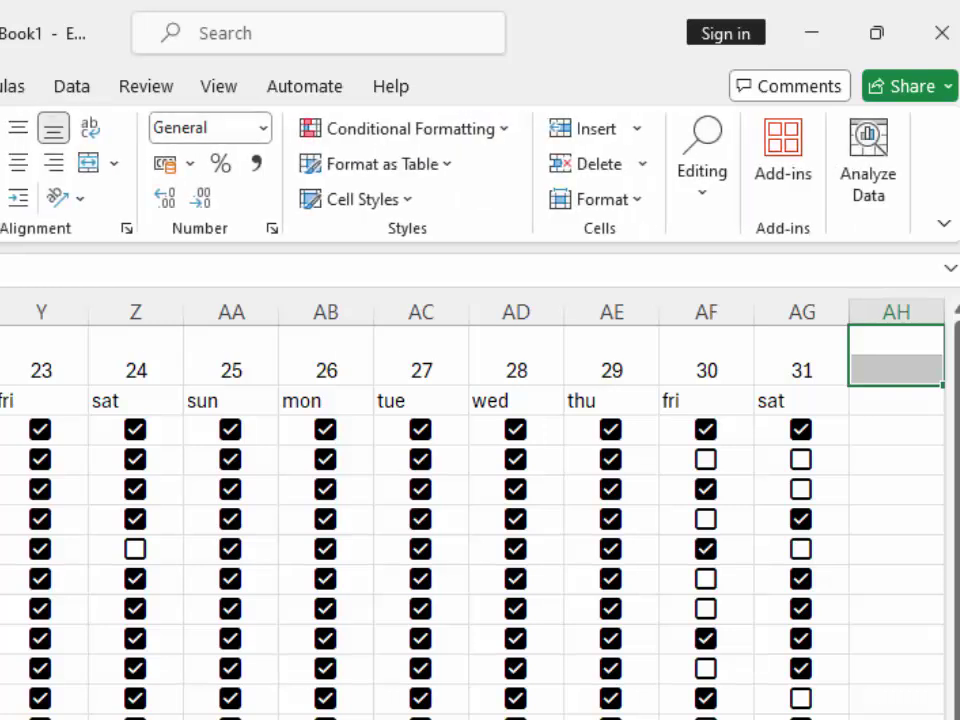
click(89, 165)
double_click(902, 351)
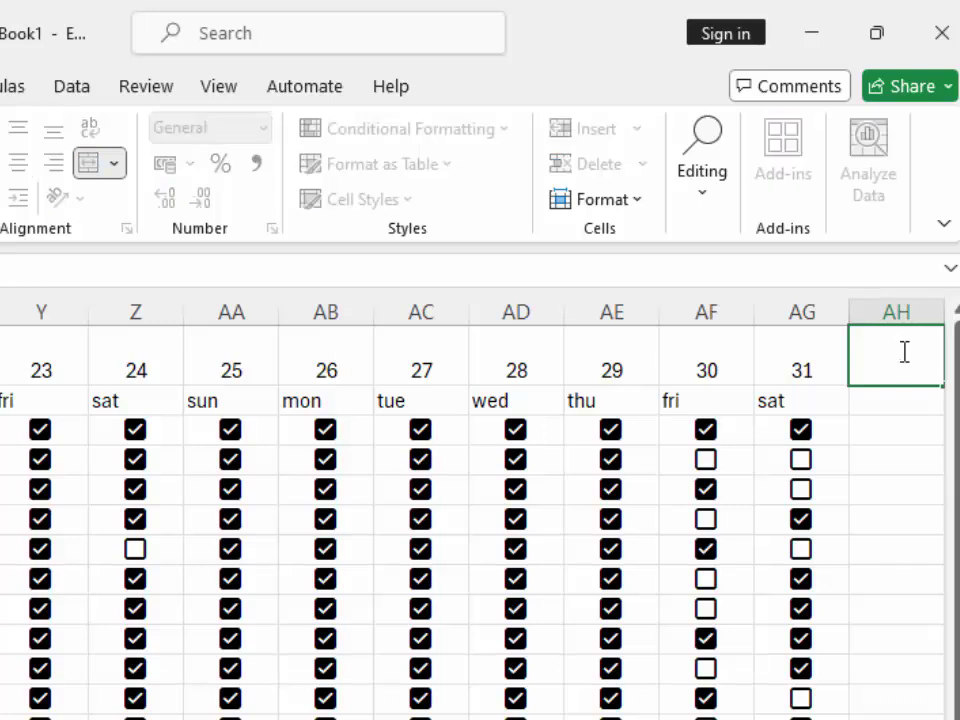
text(Tot)
text(al Da)
text(ys)
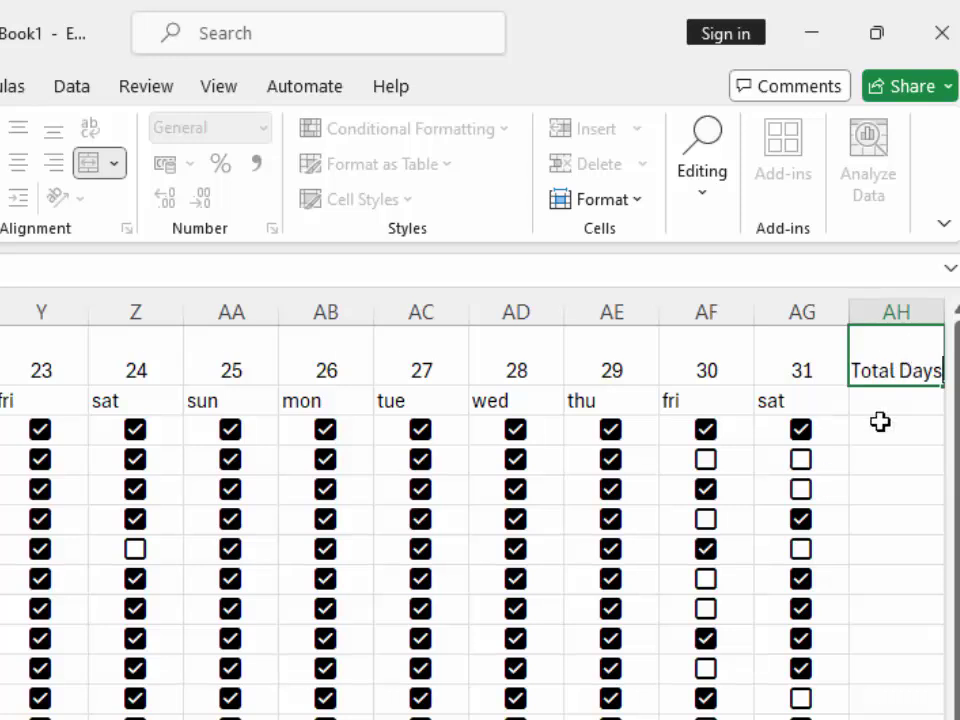
drag(887, 407, 887, 371)
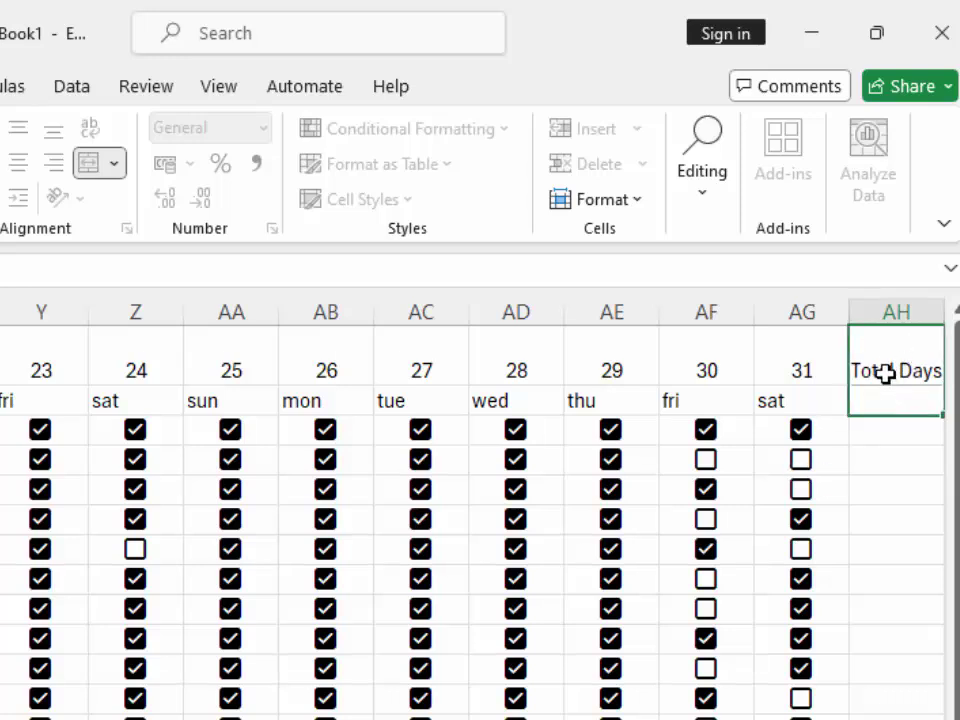
click(80, 170)
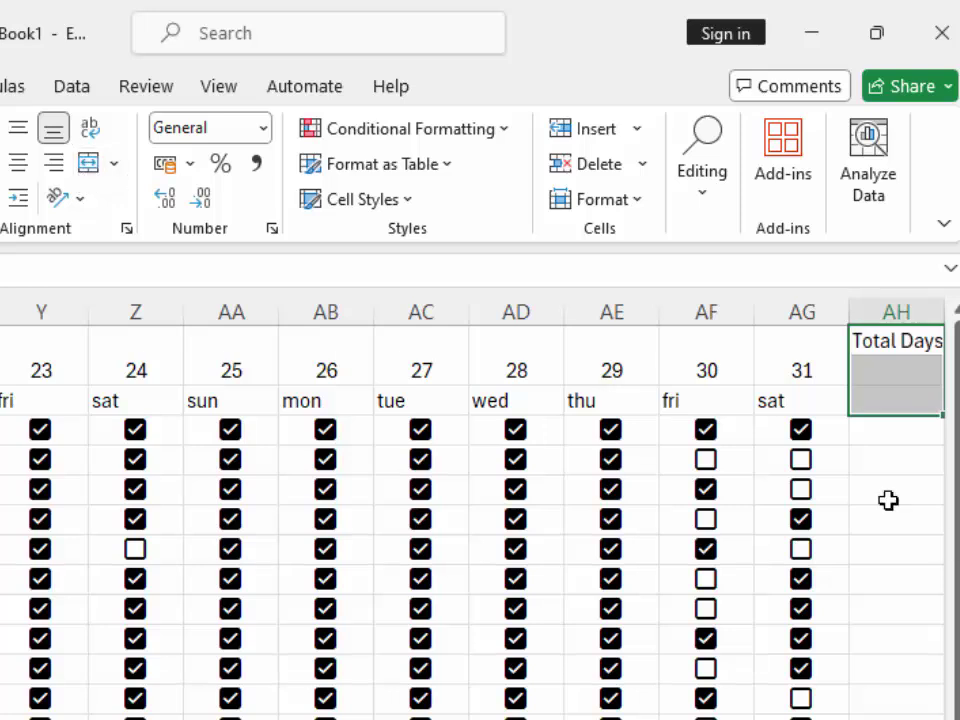
click(84, 166)
click(884, 428)
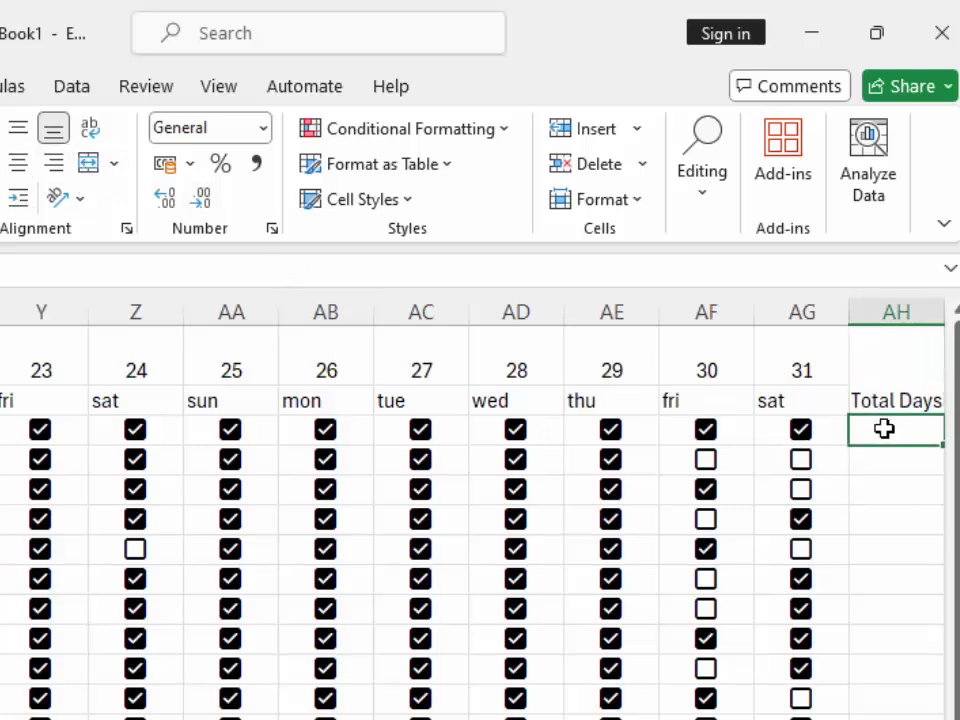
Enter =COUNTA(C4:AG4) in AH4 to count the first student's day cells
text(=)
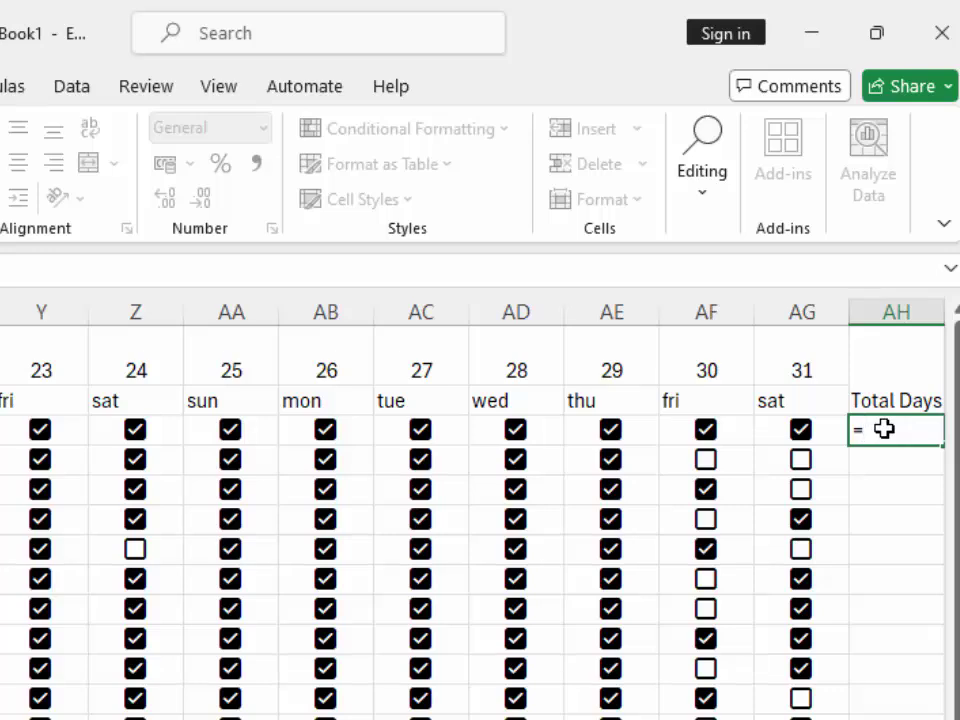
text(count)
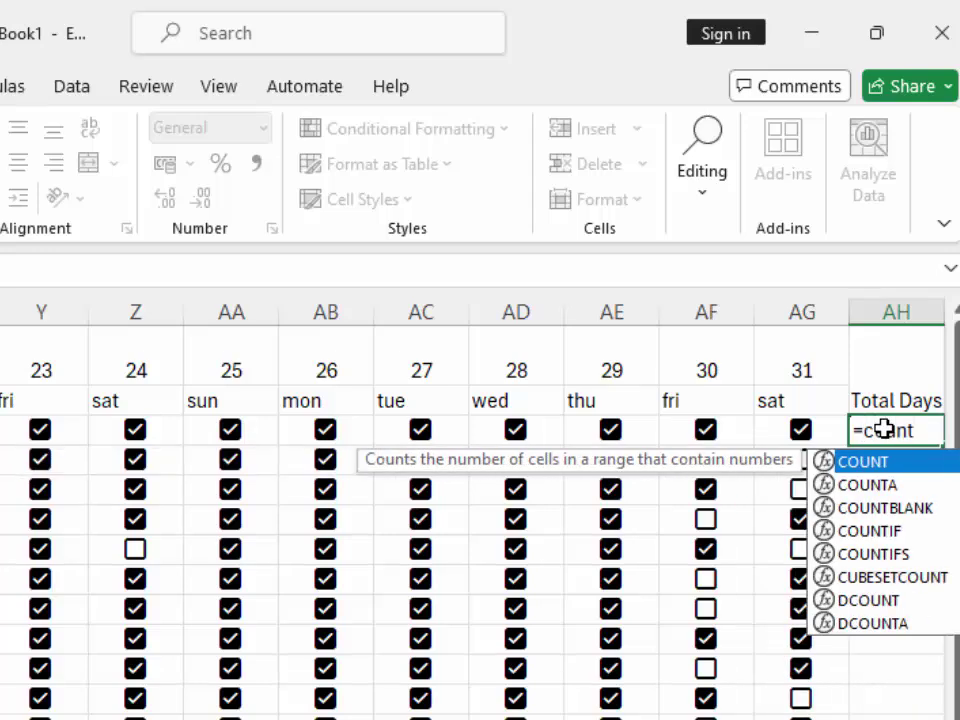
text(a()
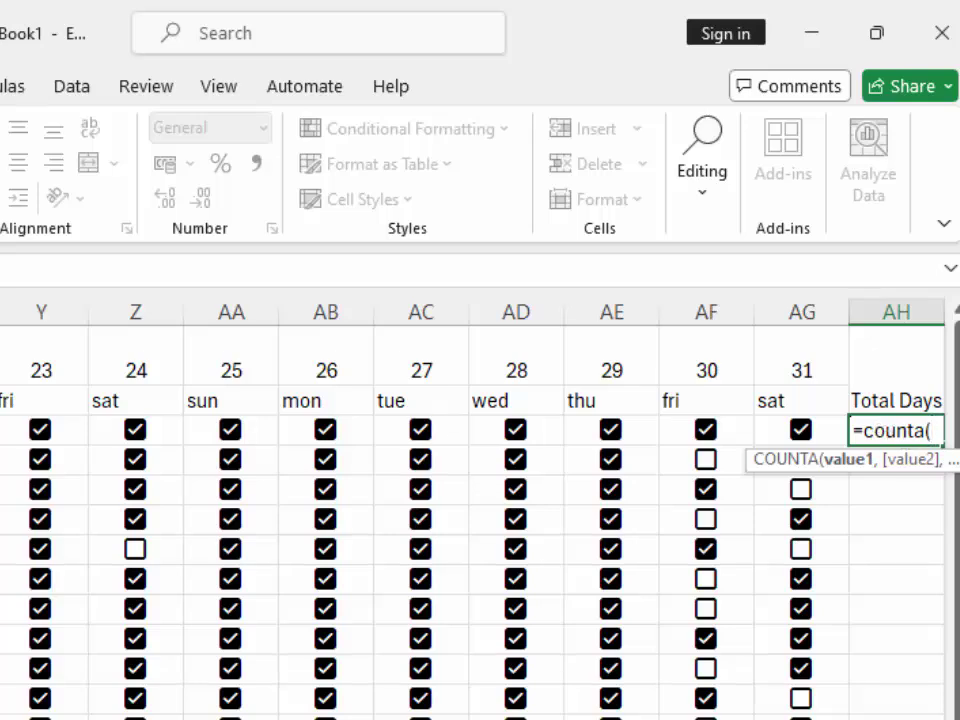
scroll(480, 520, left, 1)
scroll(480, 520, left, 2)
scroll(480, 520, left, 2)
scroll(480, 520, left, 2)
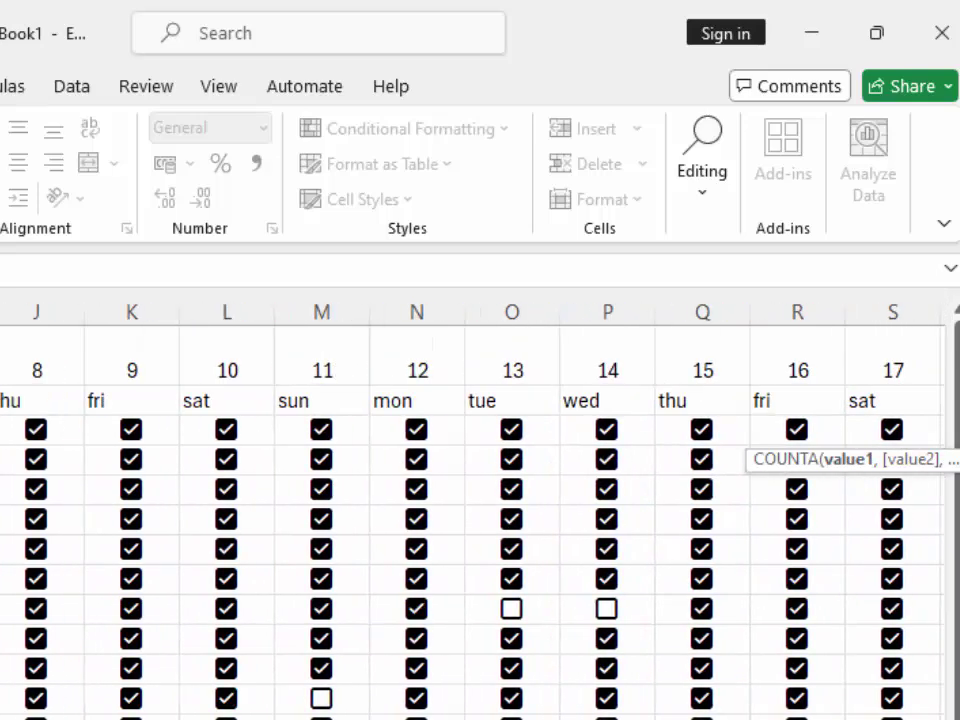
scroll(480, 520, left, 2)
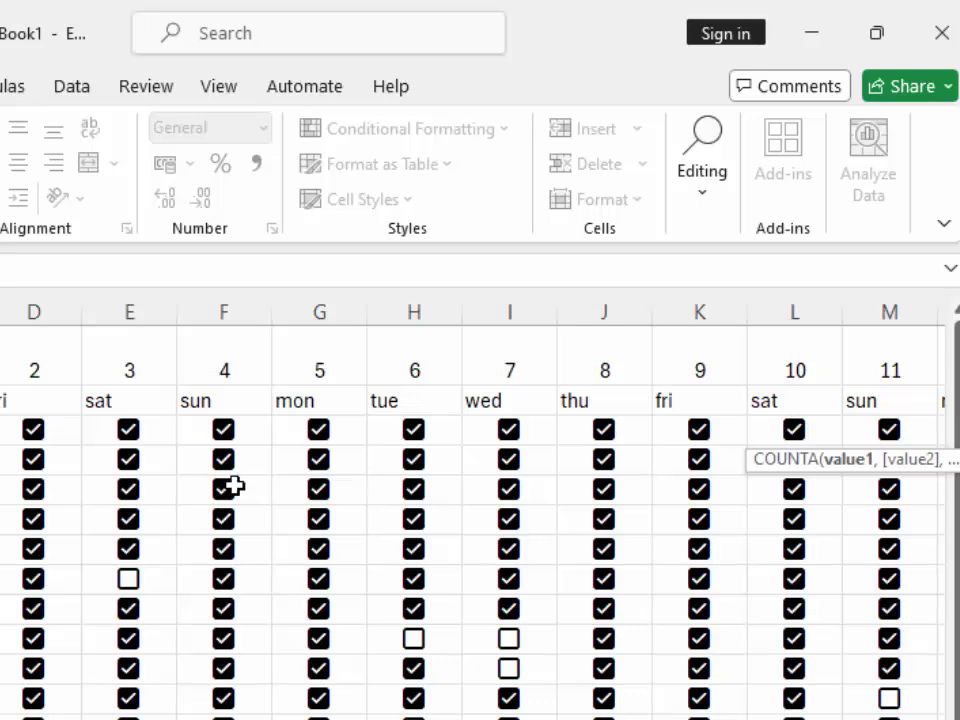
drag(2, 429, 414, 430)
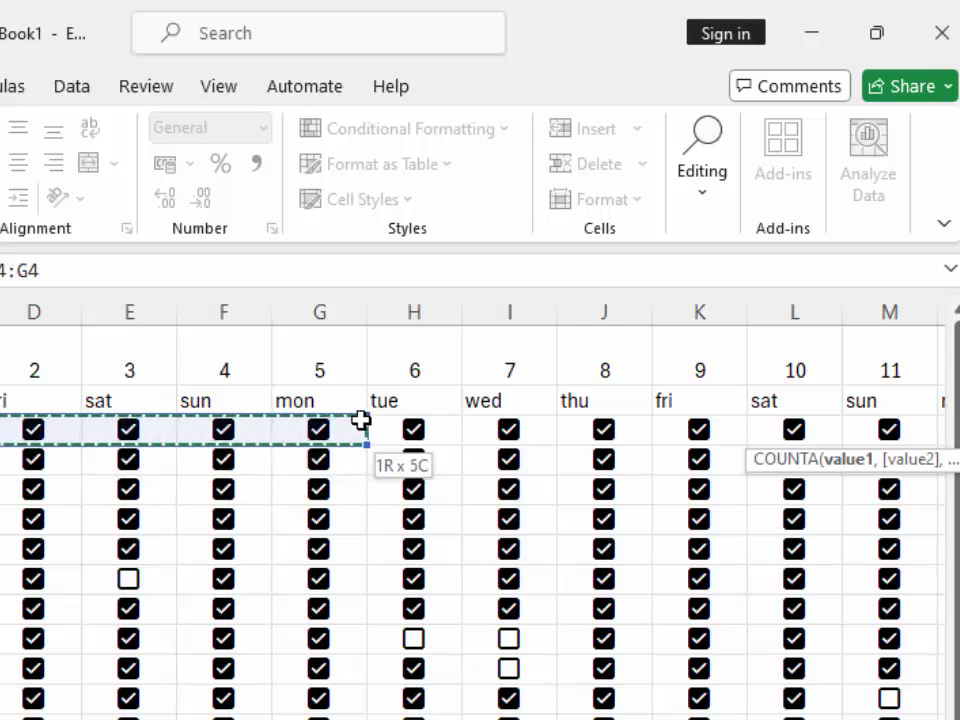
key(shift+Right)
key(shift+Right)
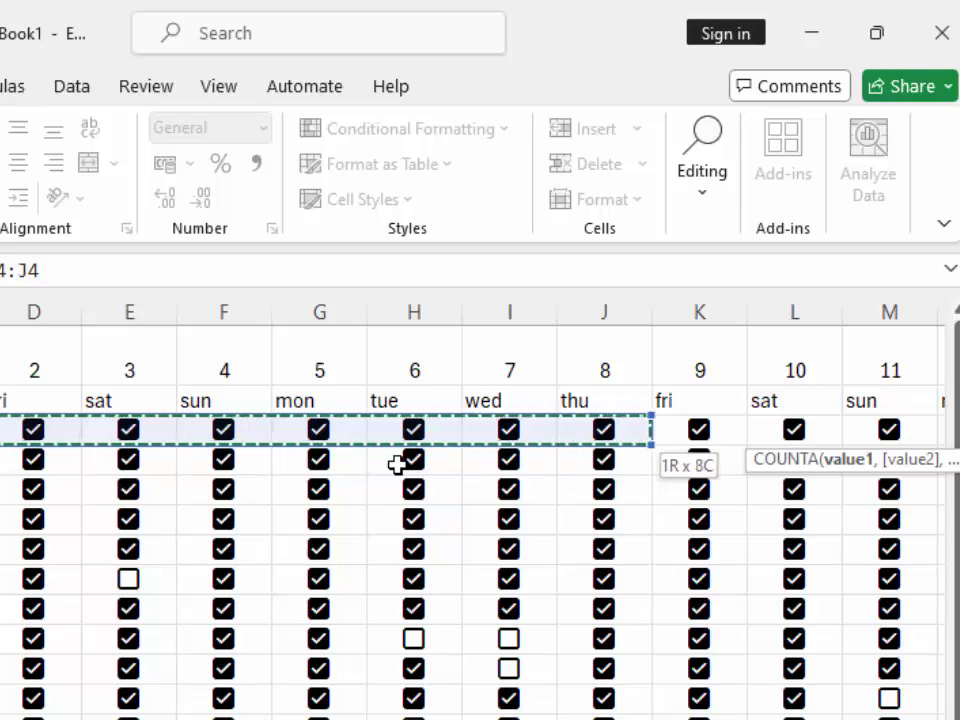
key(shift+Right)
key(shift+Right)
key(shift+Right)
key(shift+Right)
key(shift+Right)
key(shift+Right)
key(shift+Right)
key(shift+Right)
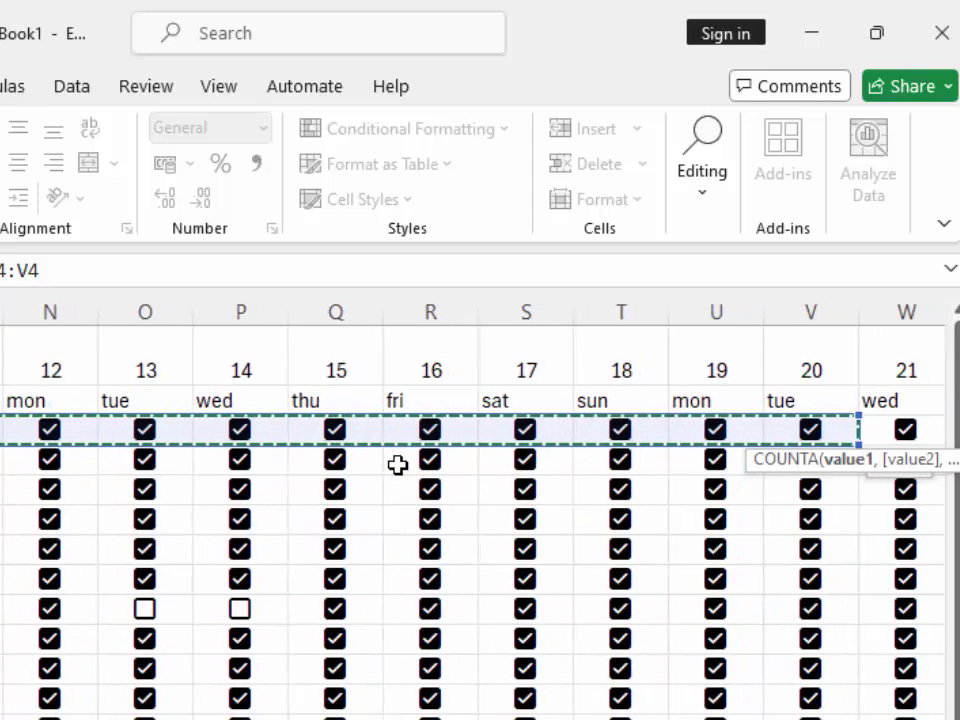
key(shift+Right)
key(shift+Right)
key(shift+Right)
key(shift+Right)
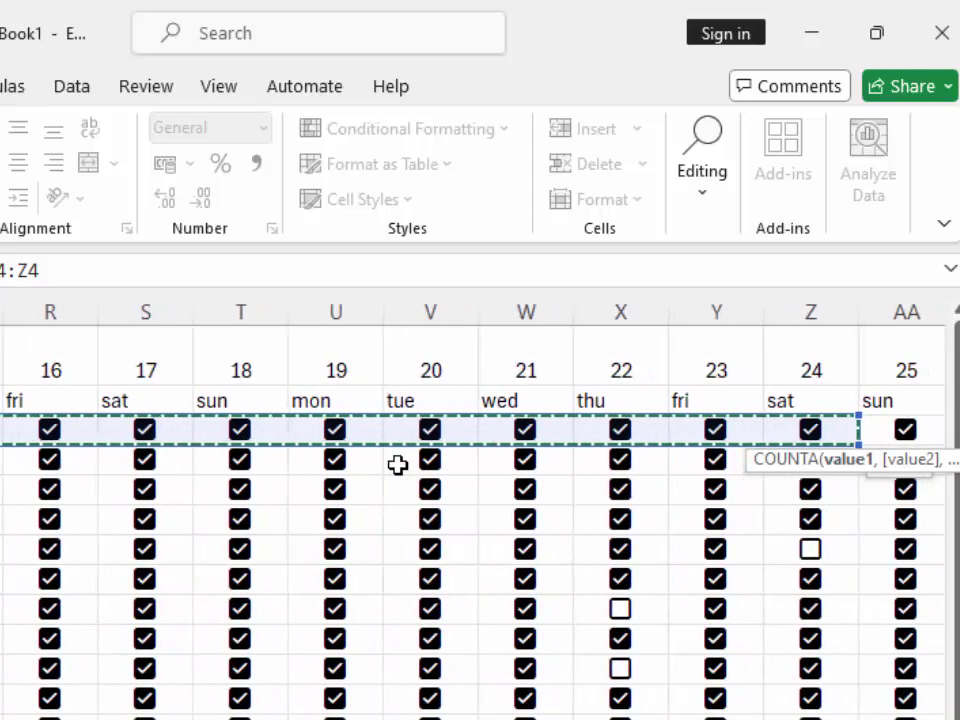
key(shift+Right)
key(shift+Right)
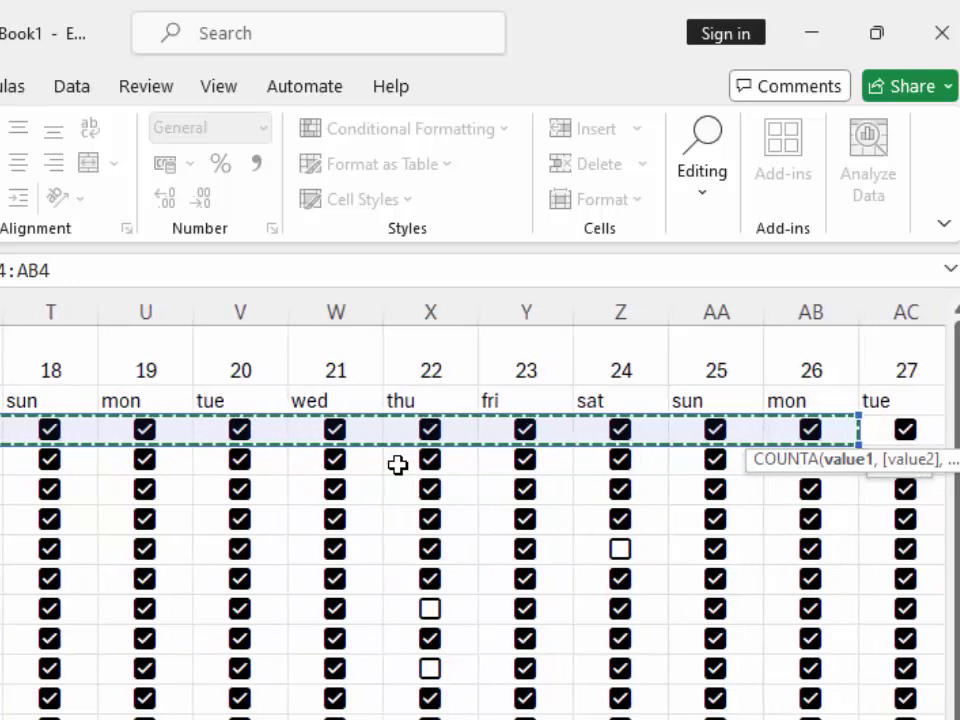
key(shift+Right)
key(shift+Right)
key(shift+Right)
key(shift+Right)
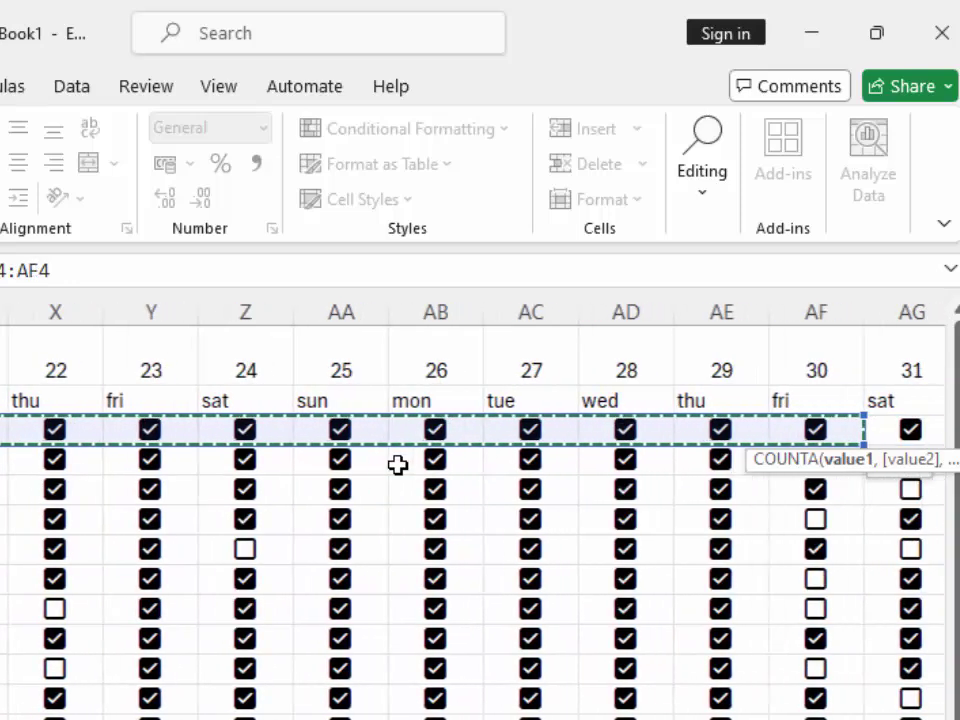
key(shift+Right)
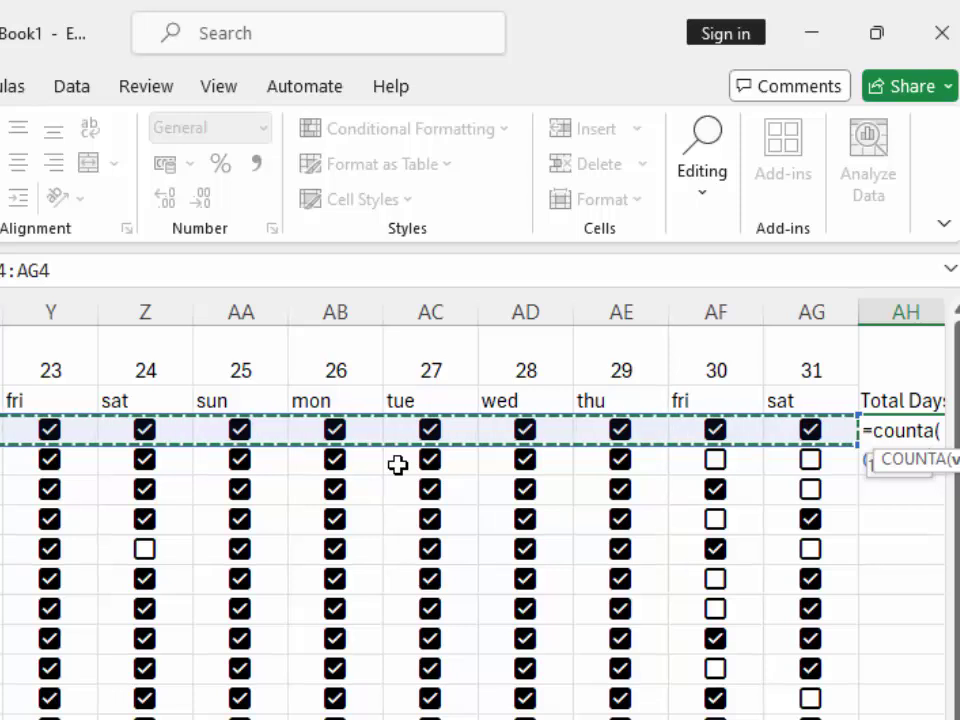
key(Return)
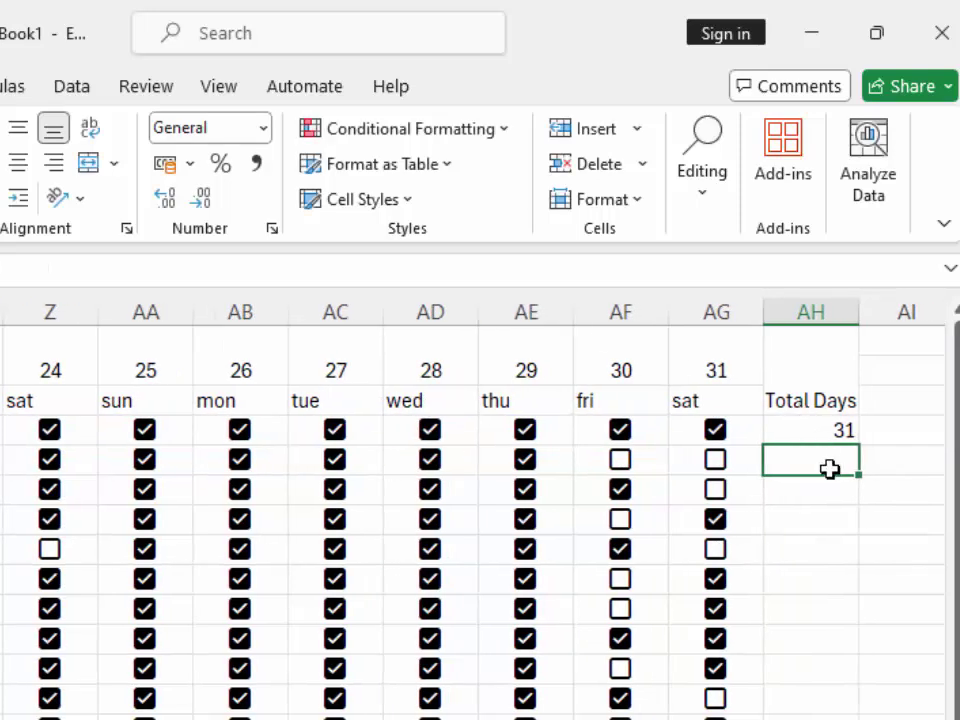
Copy the AH4 Total Days formula down so every student shows 31
click(812, 412)
click(825, 435)
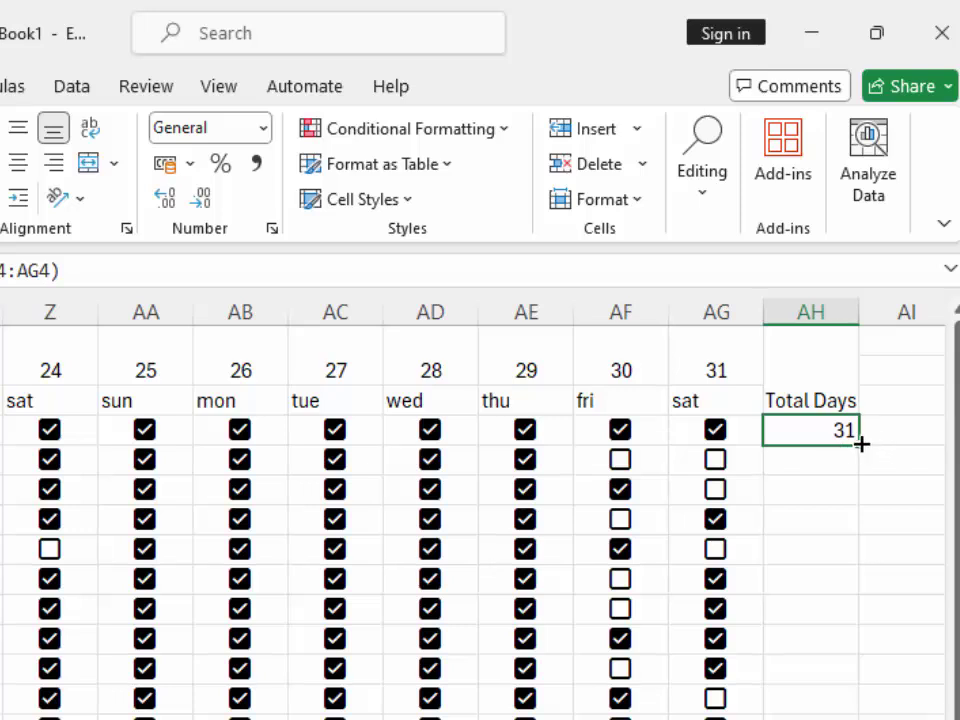
drag(861, 443, 860, 718)
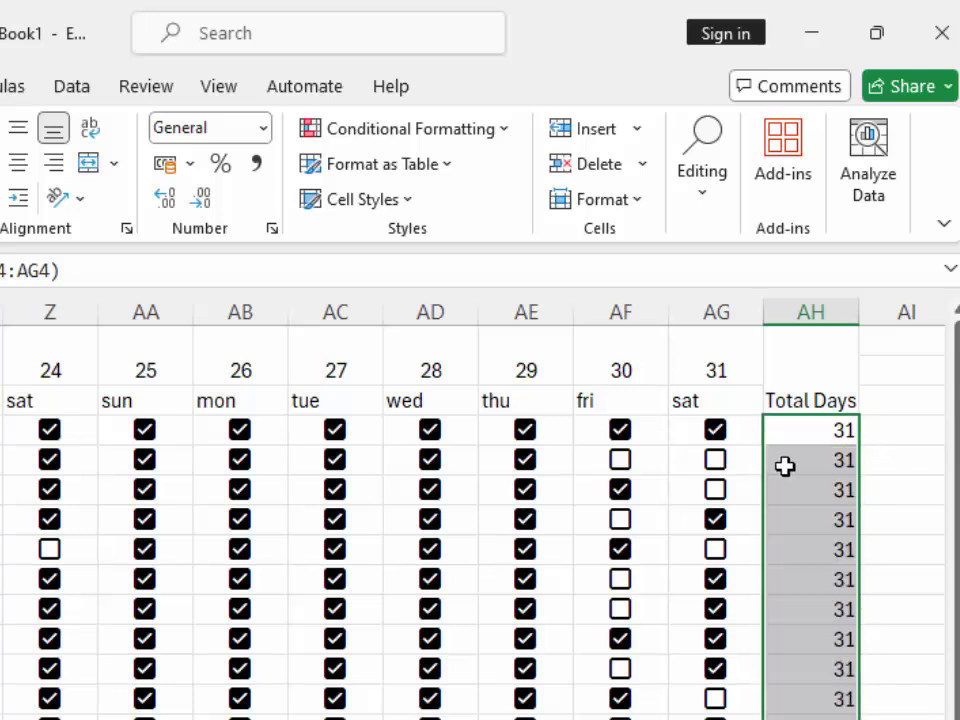
click(906, 344)
drag(906, 344, 904, 399)
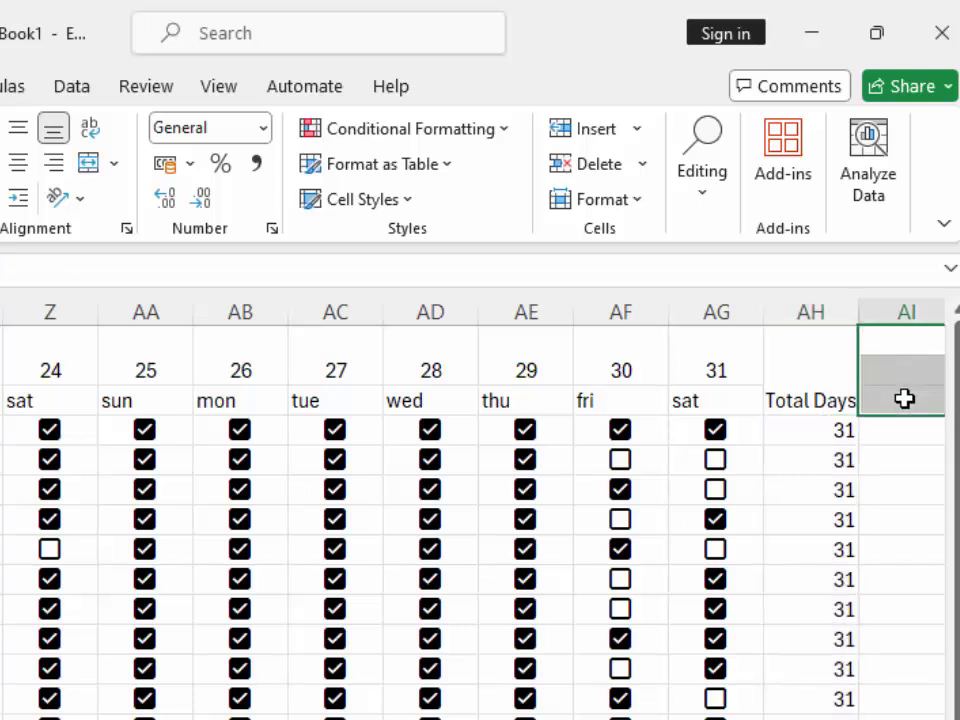
Merge AI1:AI3 into a 'Present Days' heading and autofit column AI
key(alt+h)
key(m)
key(c)
scroll(904, 399, right, 3)
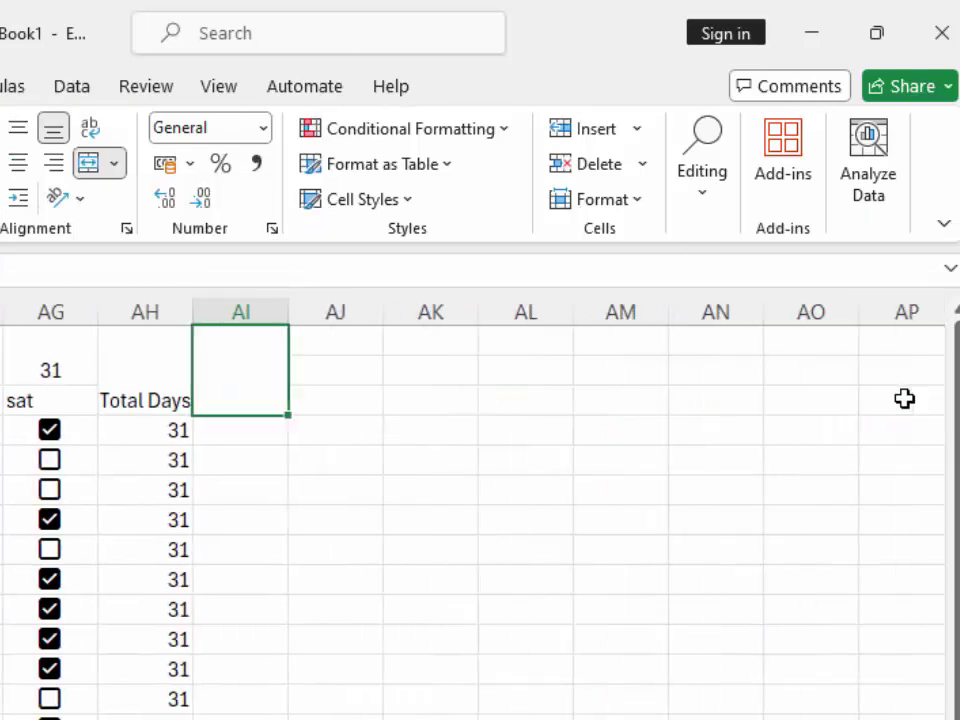
double_click(221, 389)
text(Present)
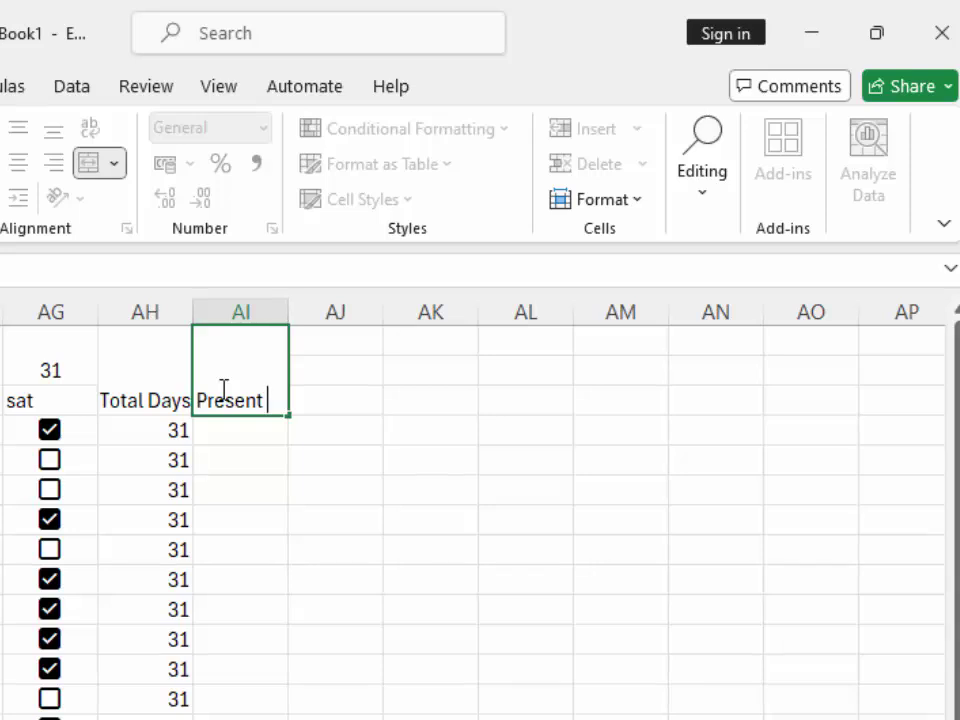
text(Days)
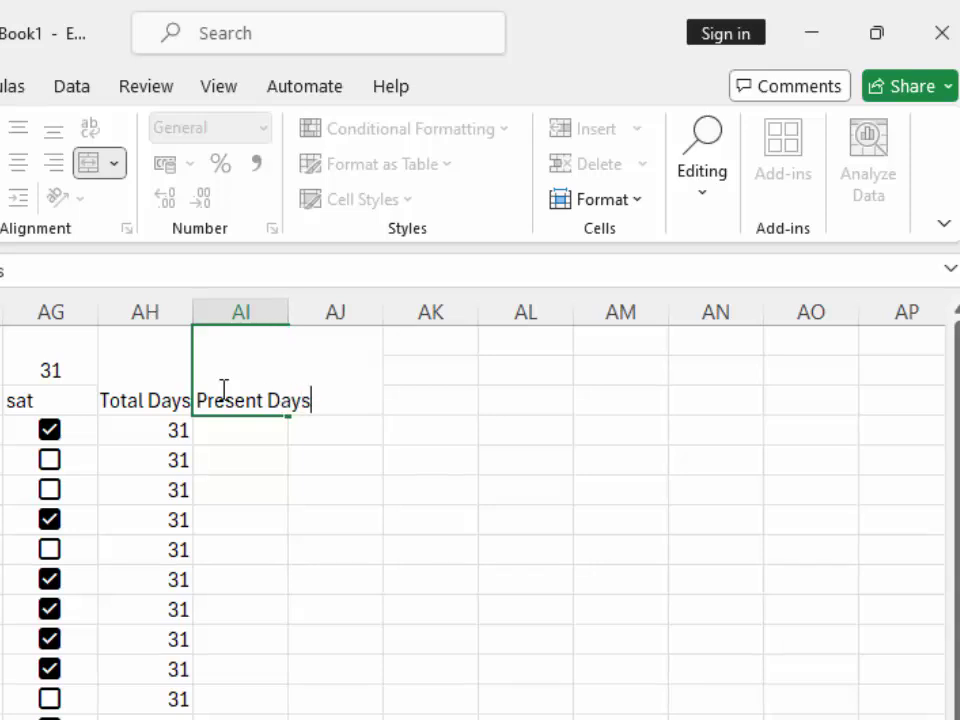
key(Return)
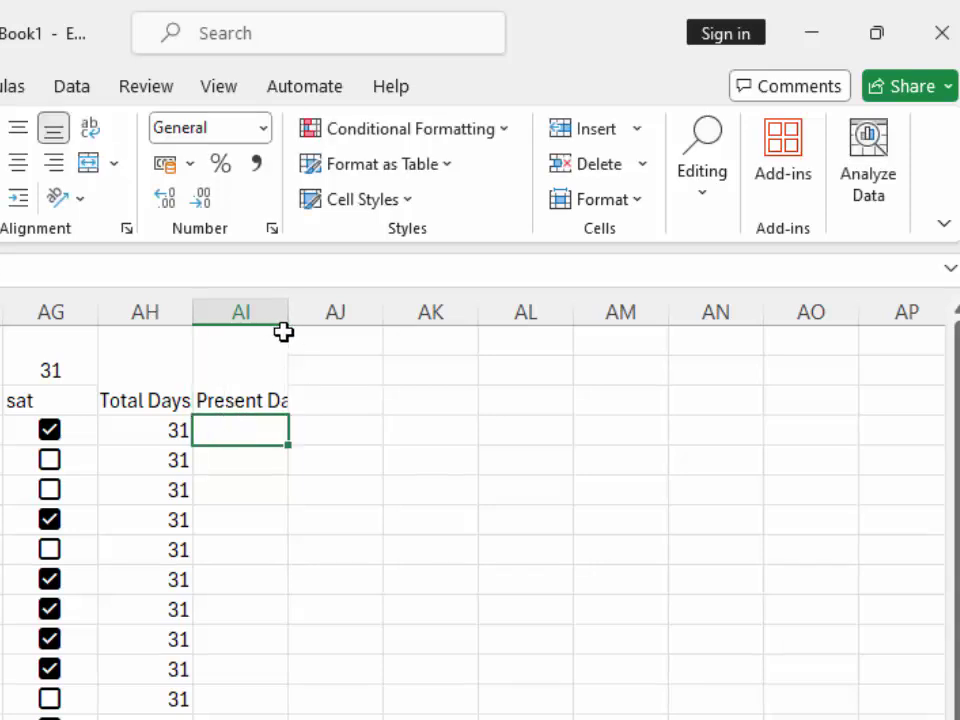
double_click(295, 318)
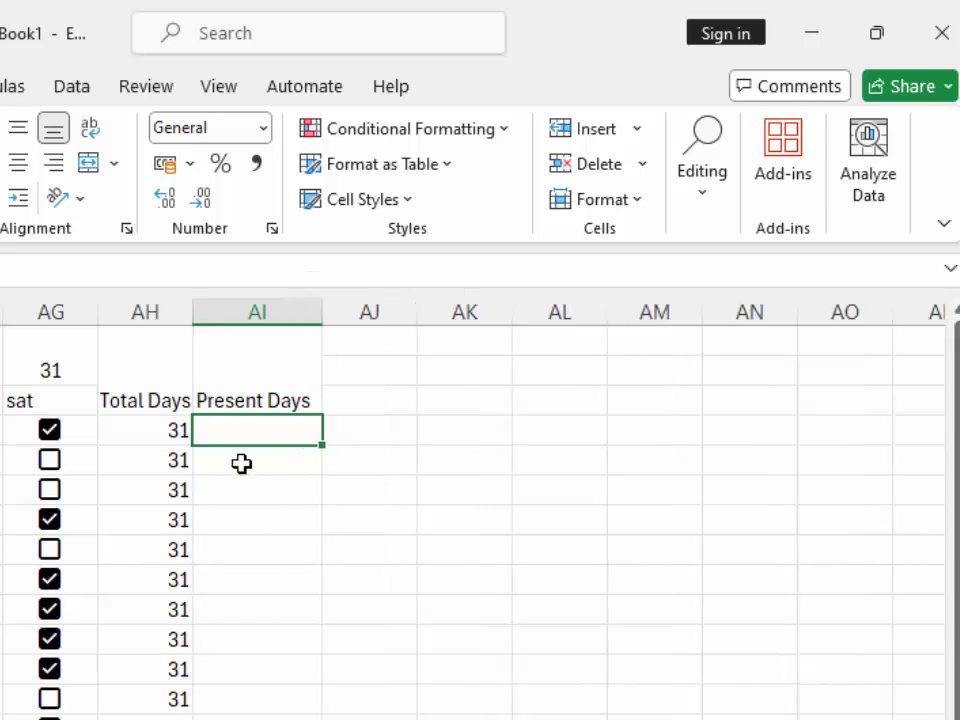
Try =COUNTIF(C4:AG4,"P") in AI4, then delete it
text(=co)
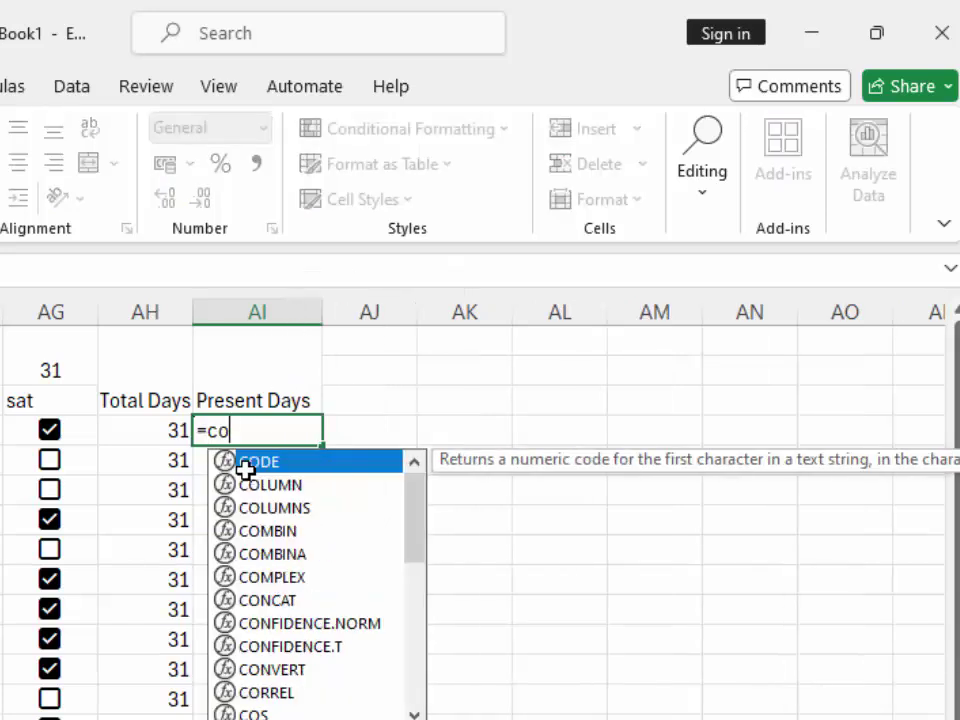
text(untif)
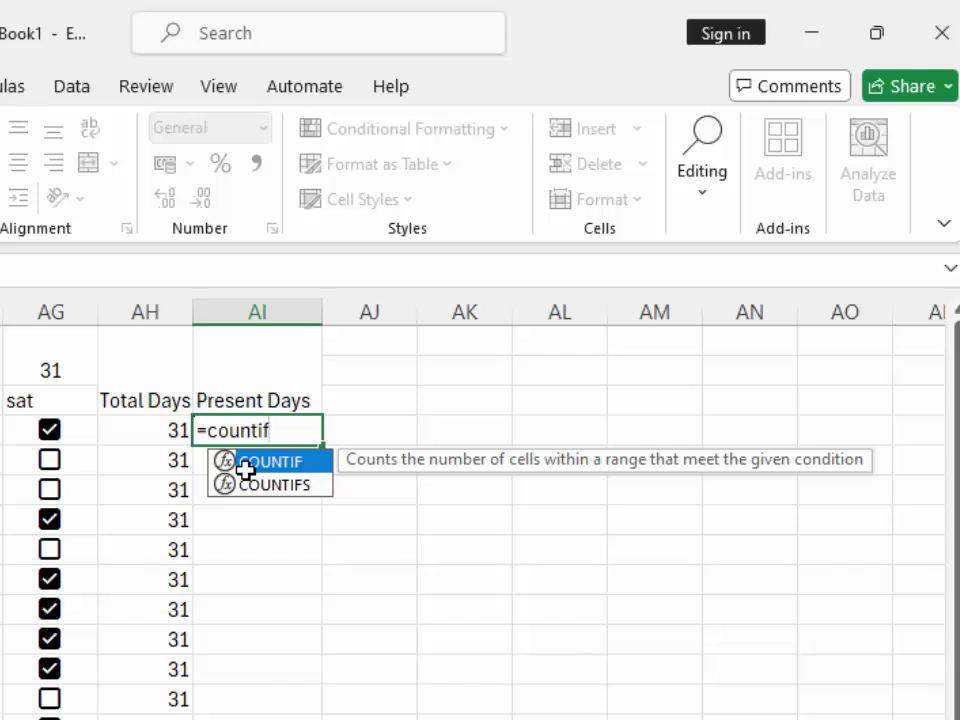
double_click(245, 468)
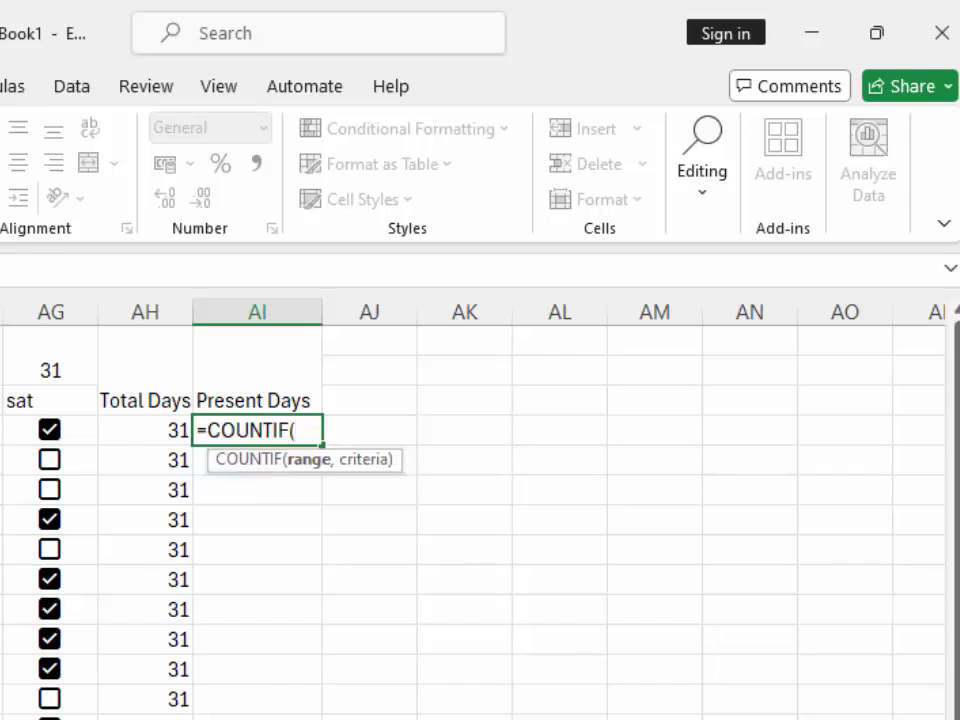
scroll(480, 500, left, 10)
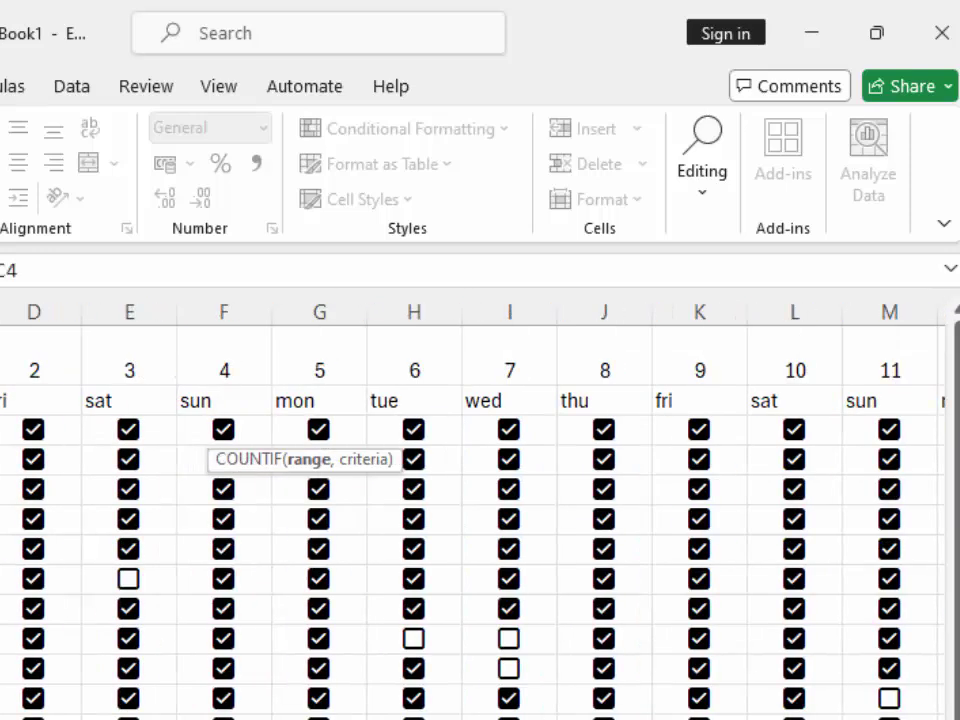
drag(20, 430, 860, 445)
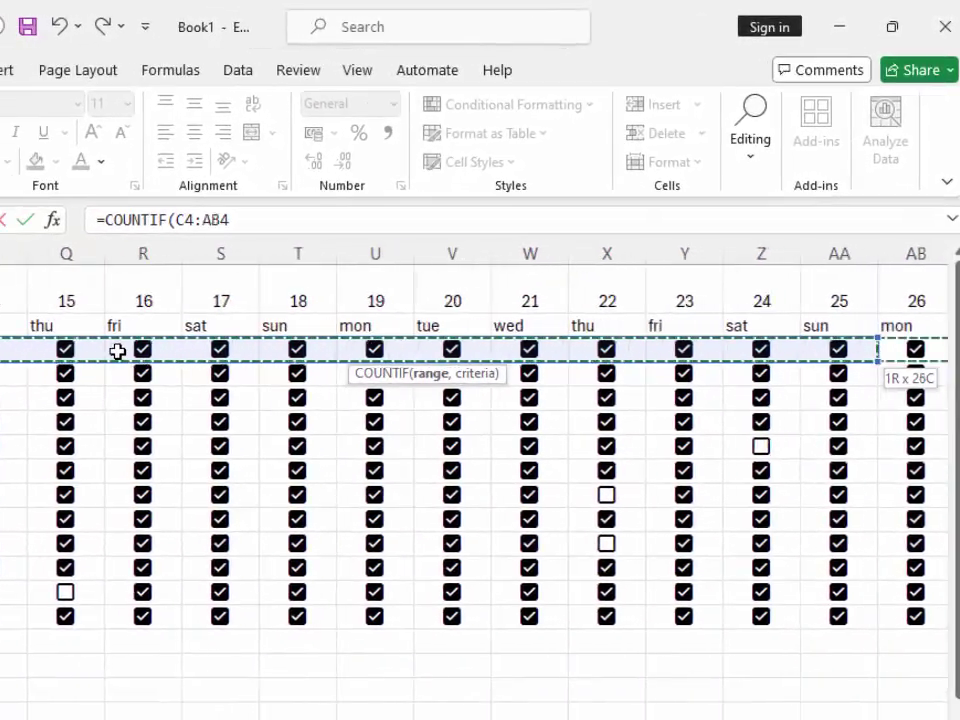
drag(858, 440, 117, 352)
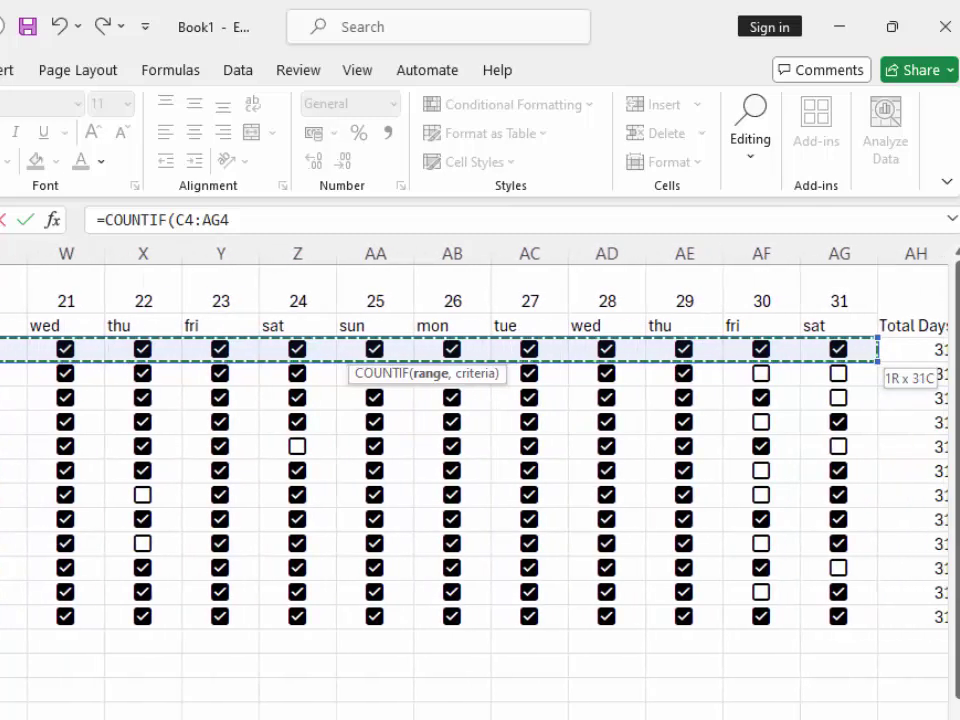
drag(205, 212, 240, 222)
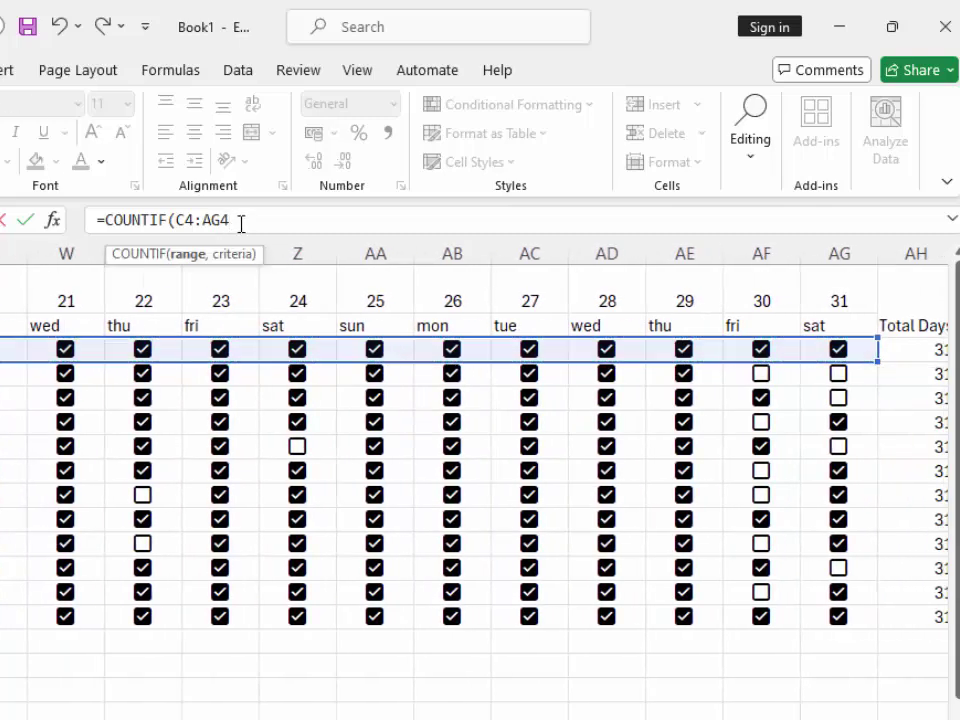
text(,)
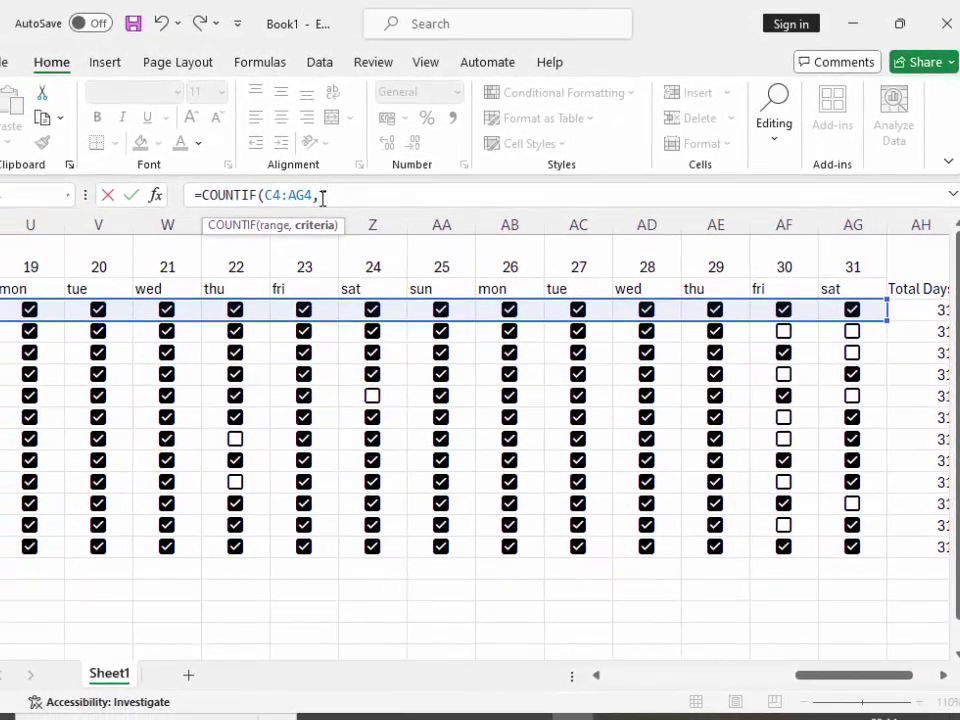
text("P)
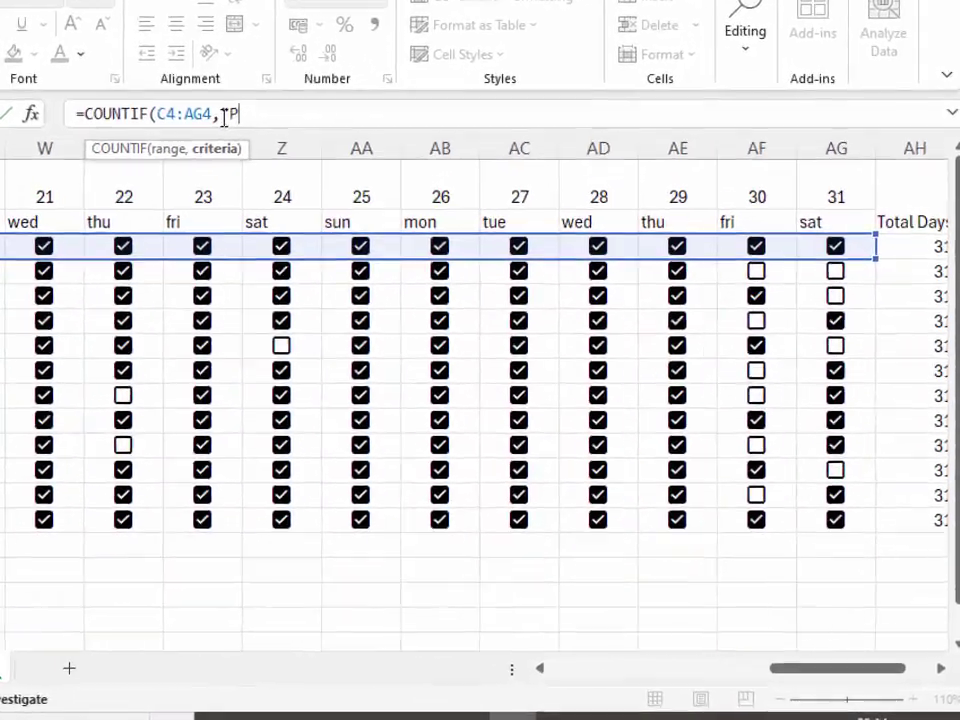
text("))
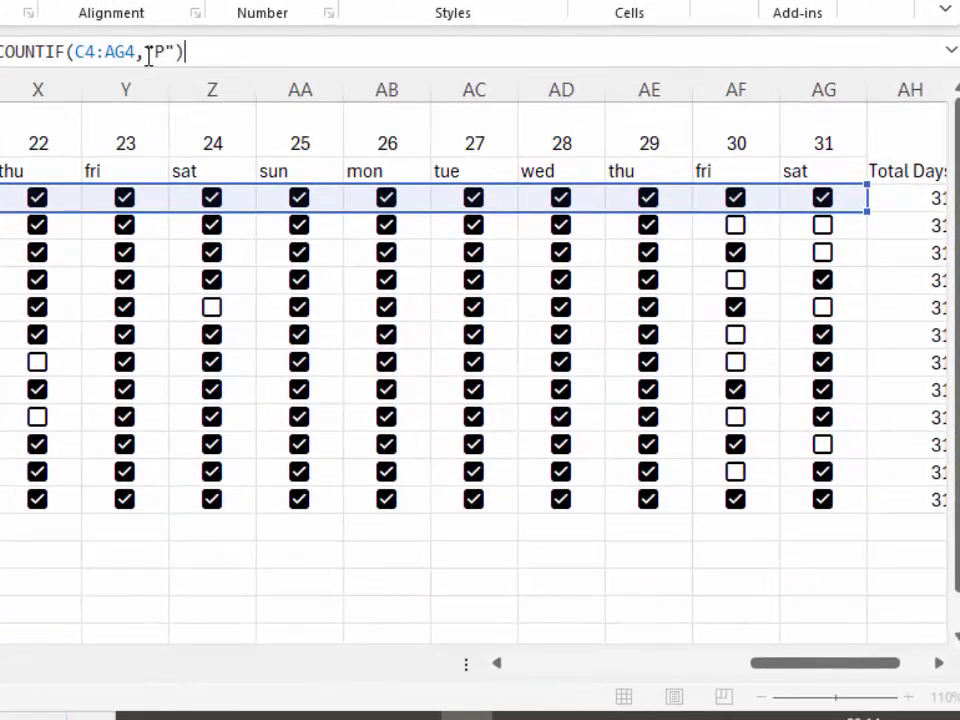
key(Return)
click(732, 297)
key(Delete)
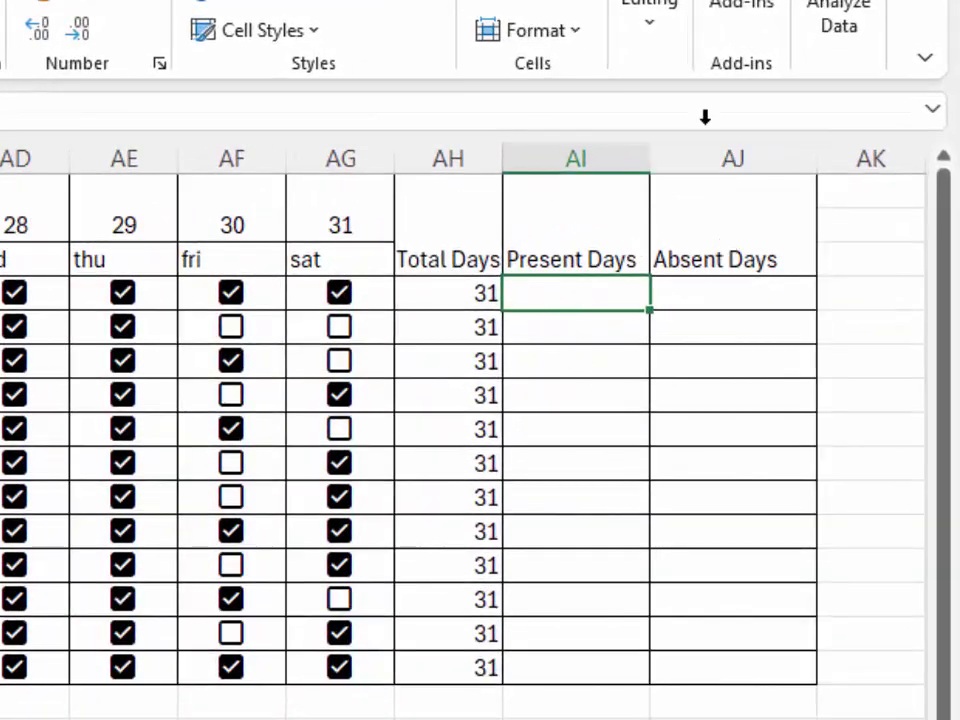
Enter =COUNTIF(C4:AG4,"P") in AI4, which returns 0 for the first student
text(=count)
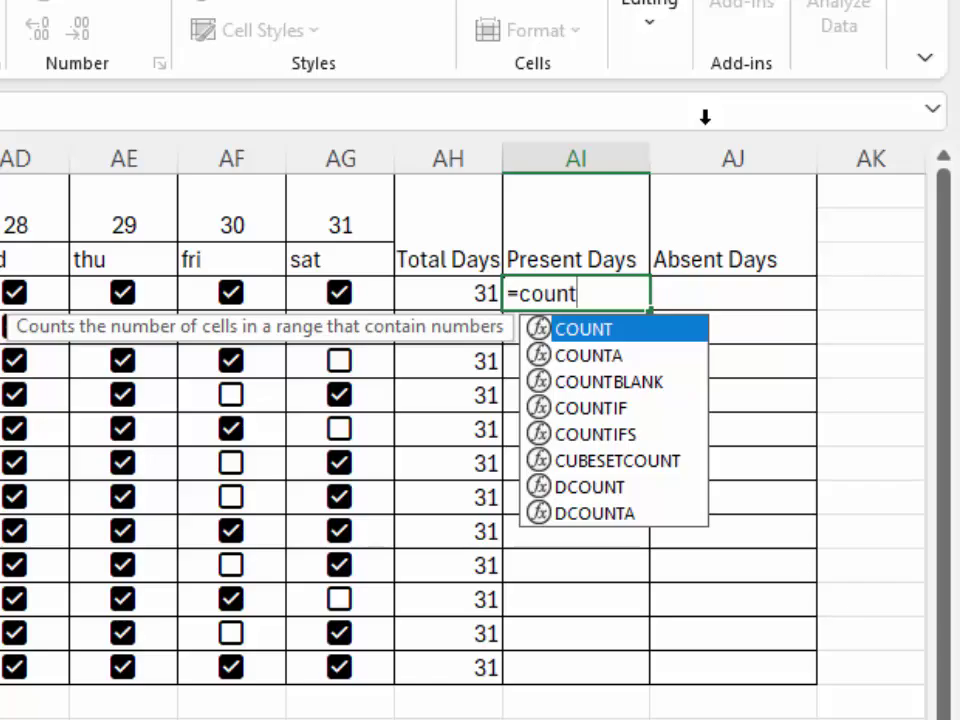
text(i)
key(Tab)
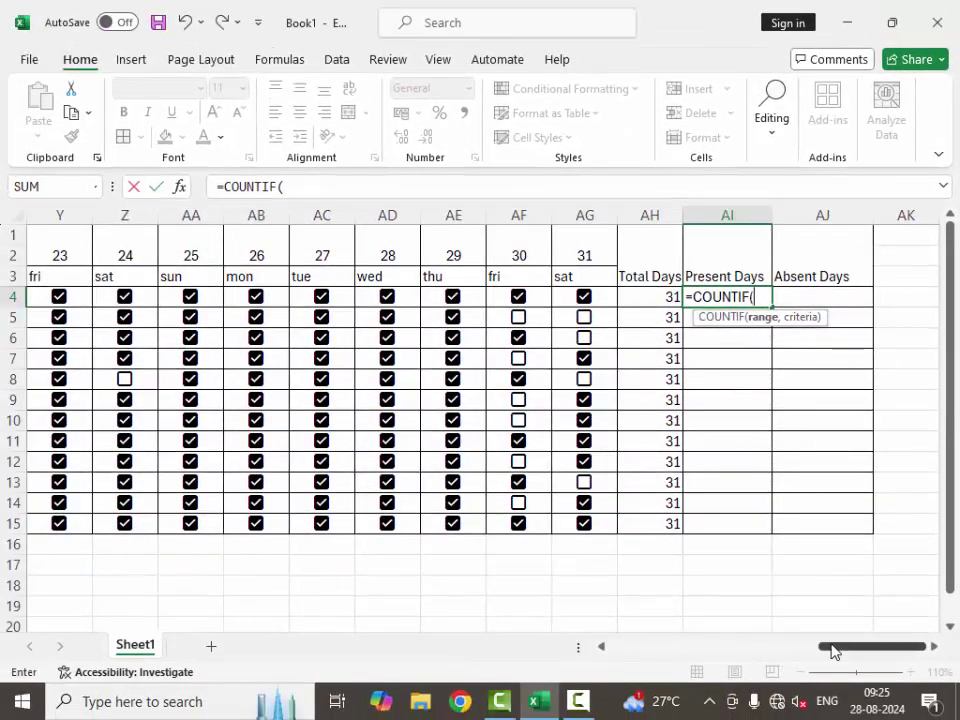
drag(834, 648, 587, 672)
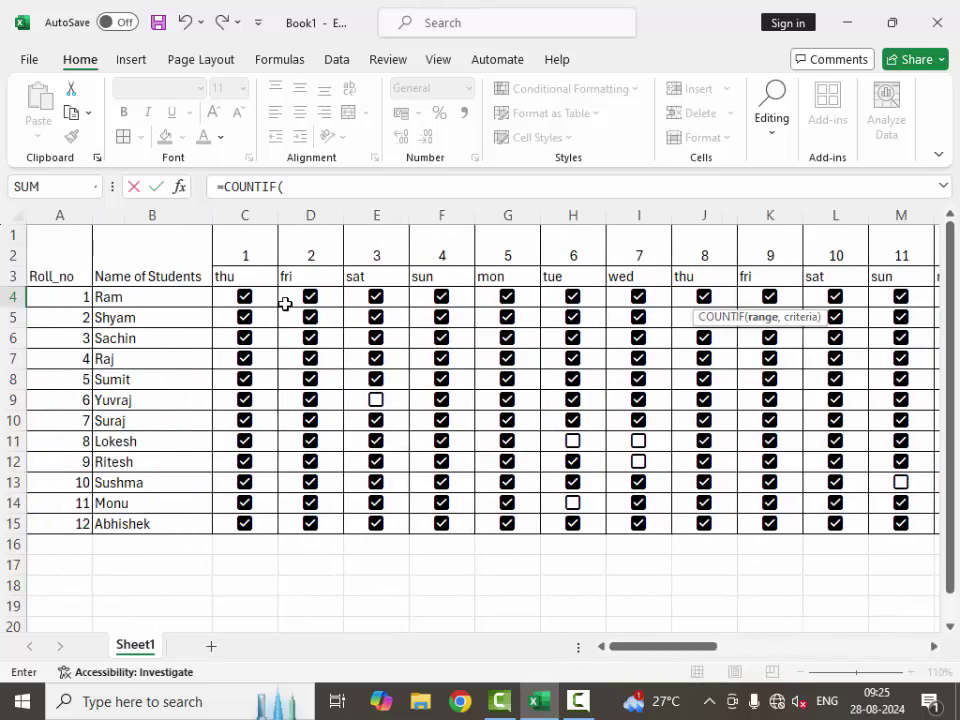
click(260, 299)
drag(260, 299, 880, 298)
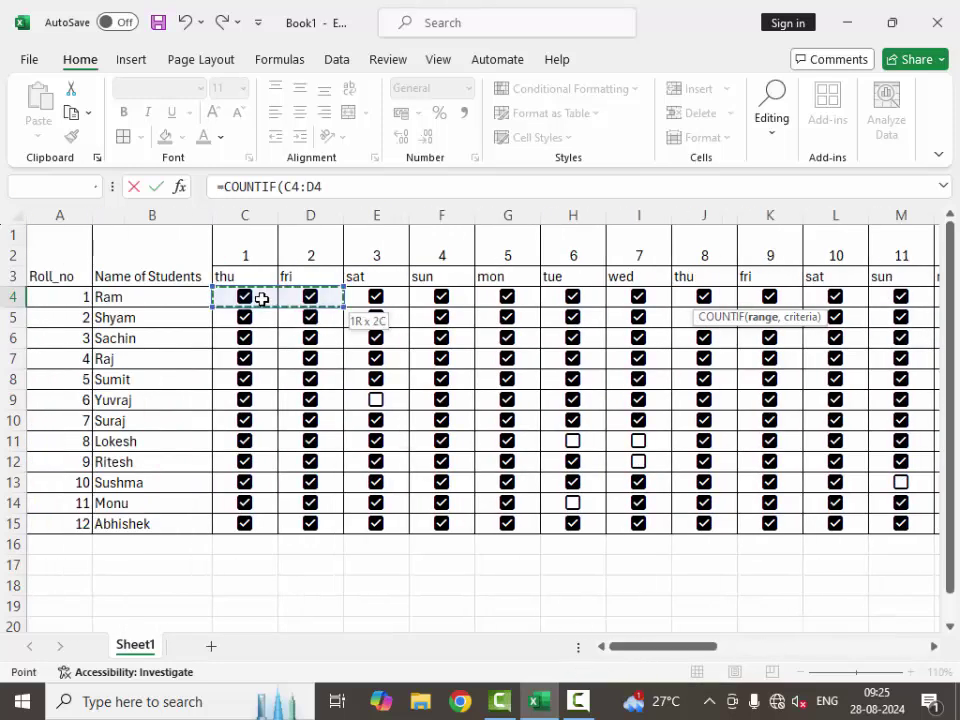
drag(260, 299, 260, 298)
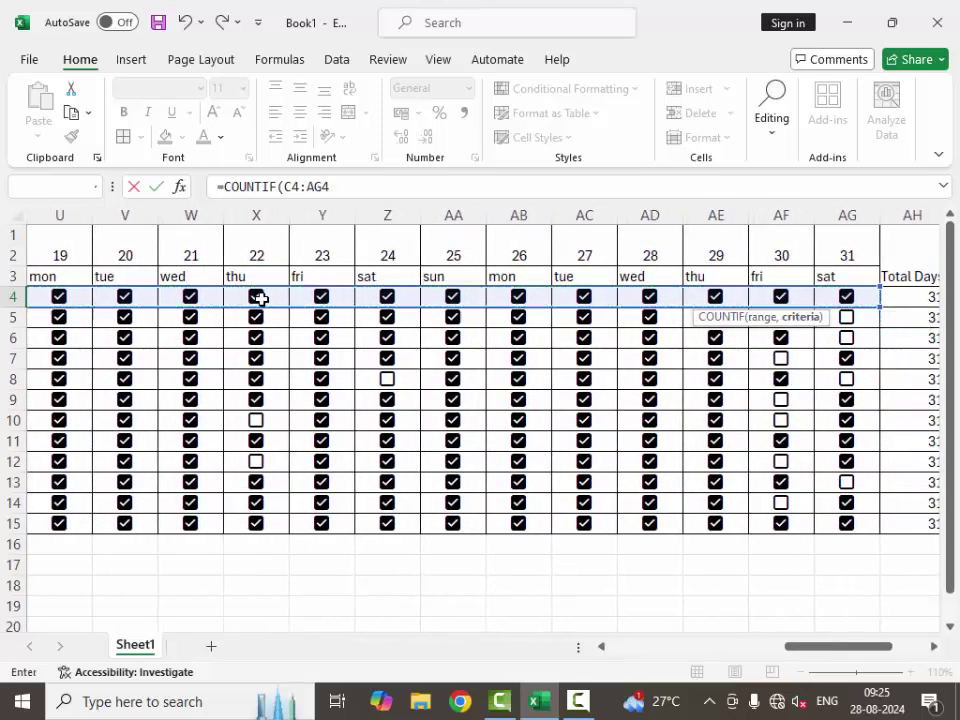
text(,"P)
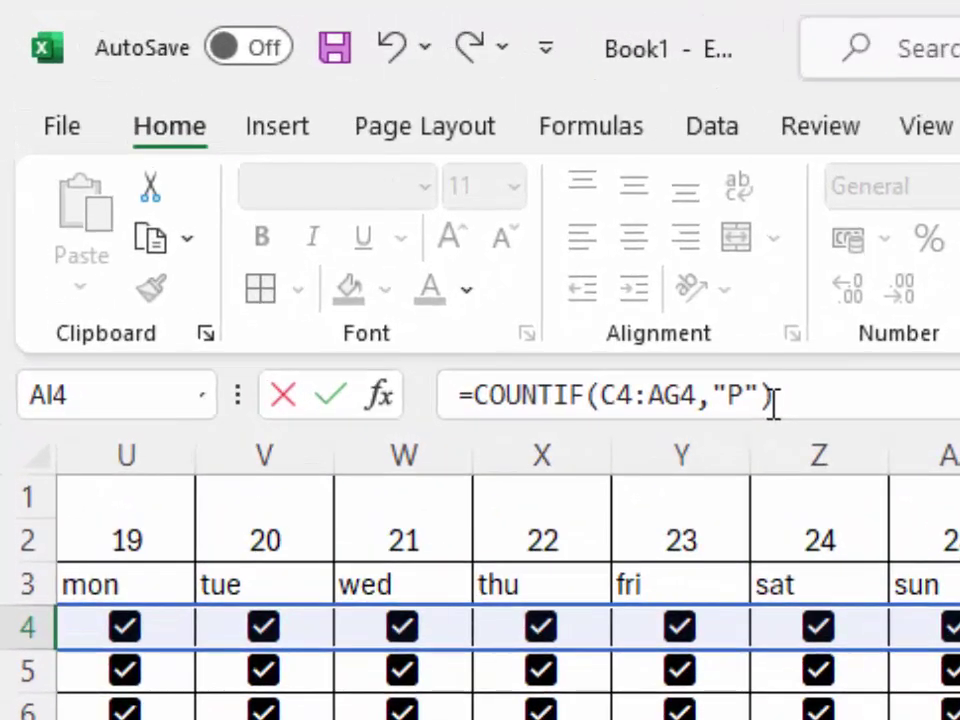
key(Return)
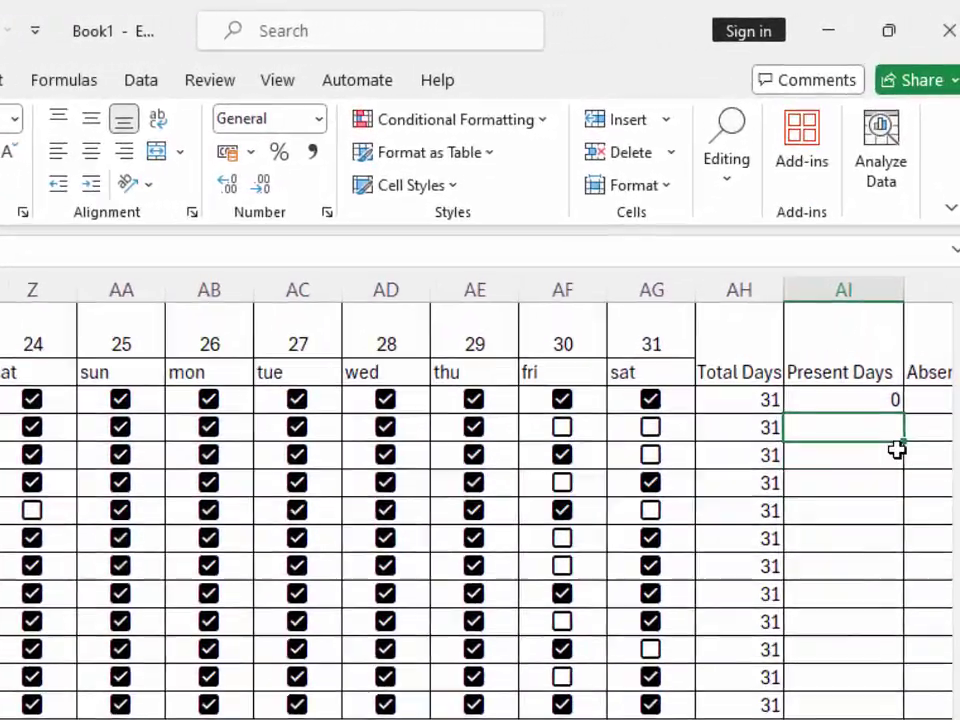
click(859, 304)
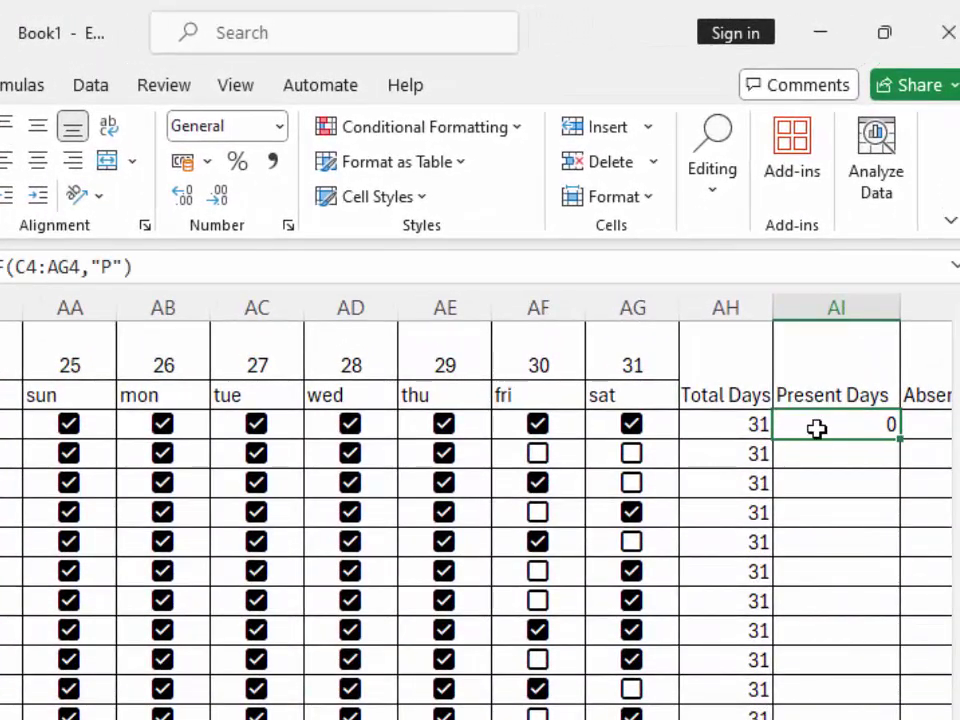
Change AI4's criteria to "True" and fill the formula down to AI15
double_click(817, 428)
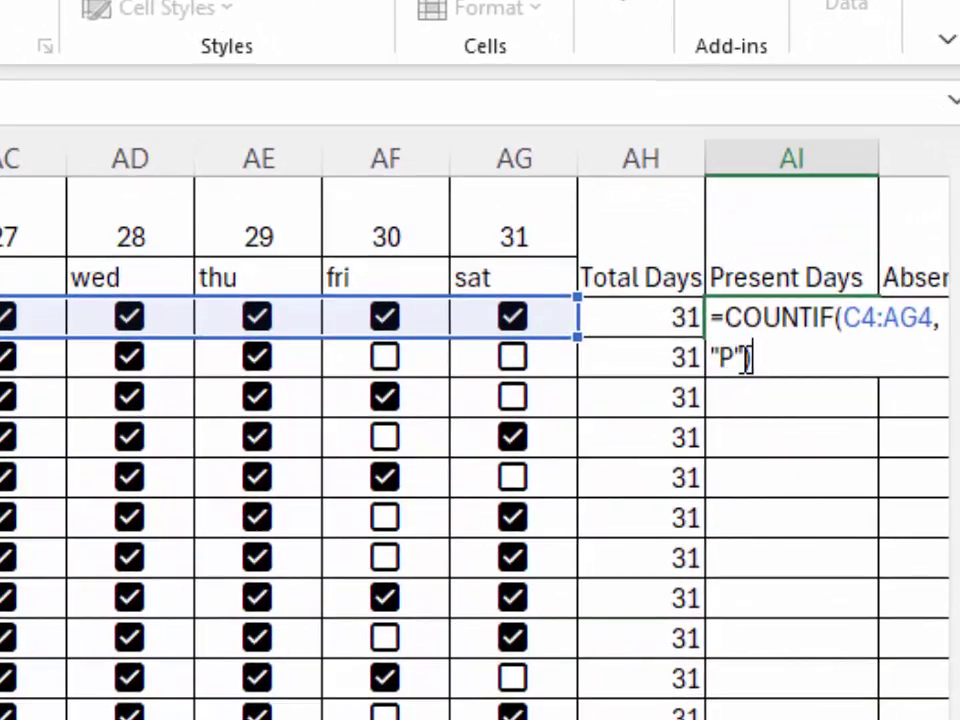
click(803, 454)
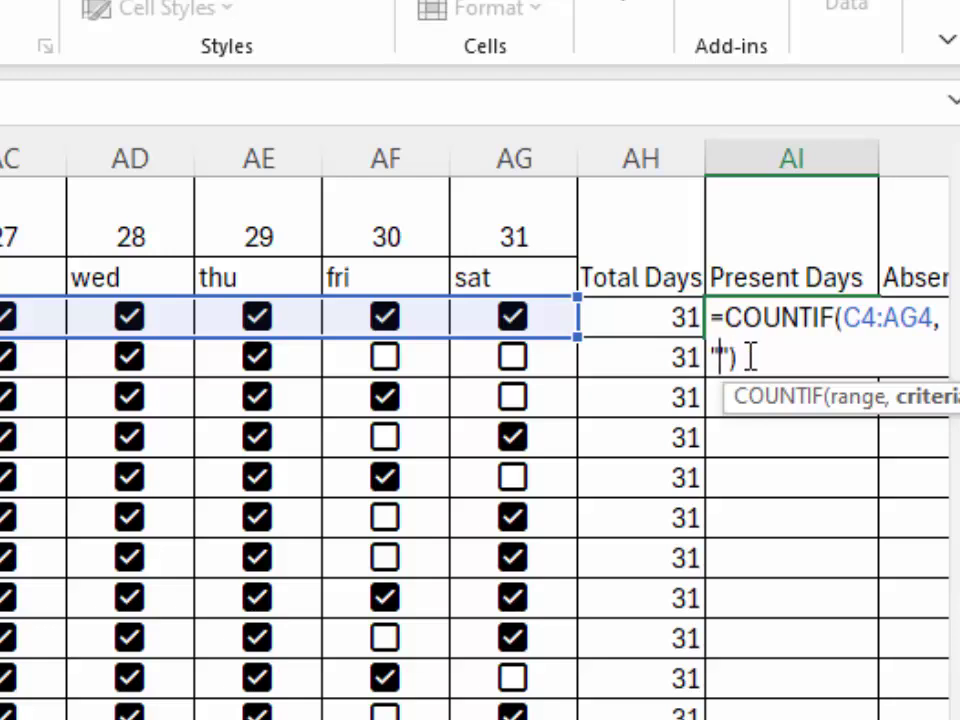
text(True)
key(Return)
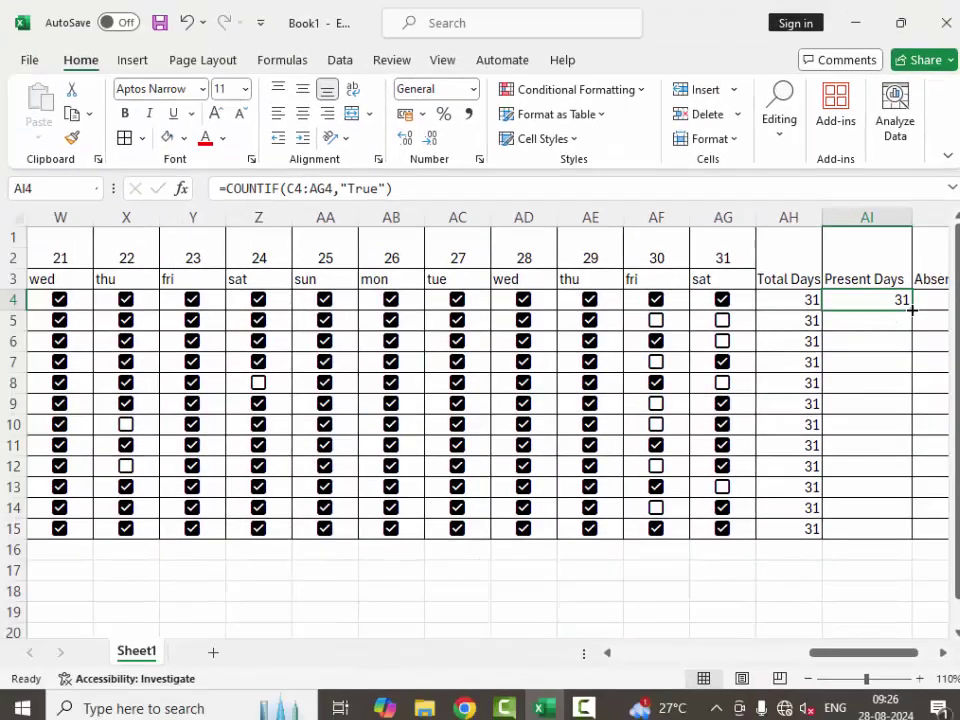
double_click(912, 310)
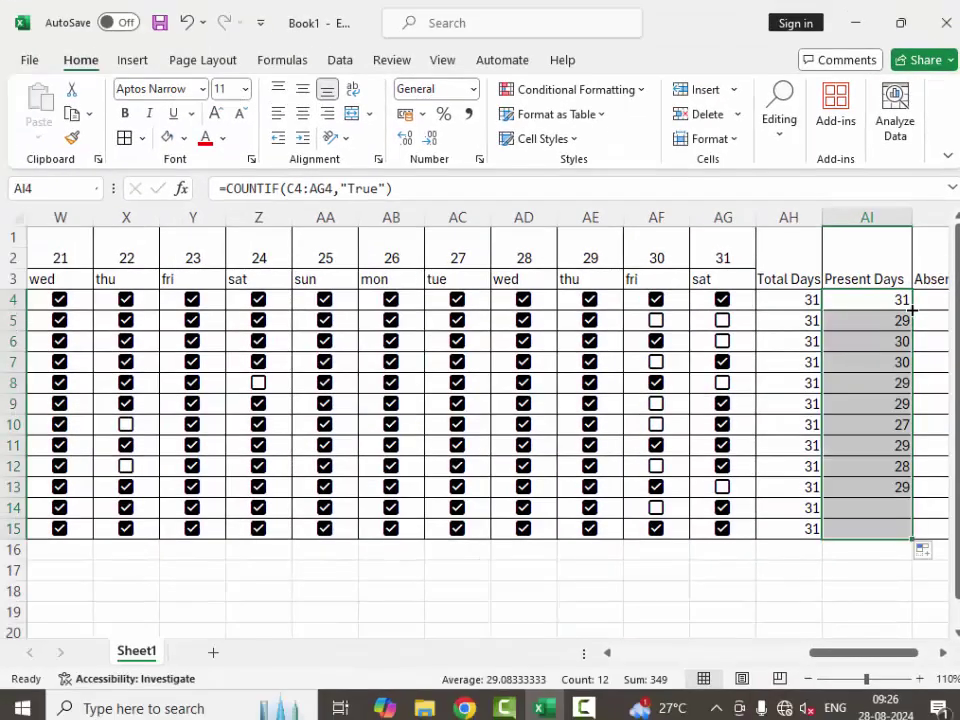
drag(866, 653, 936, 653)
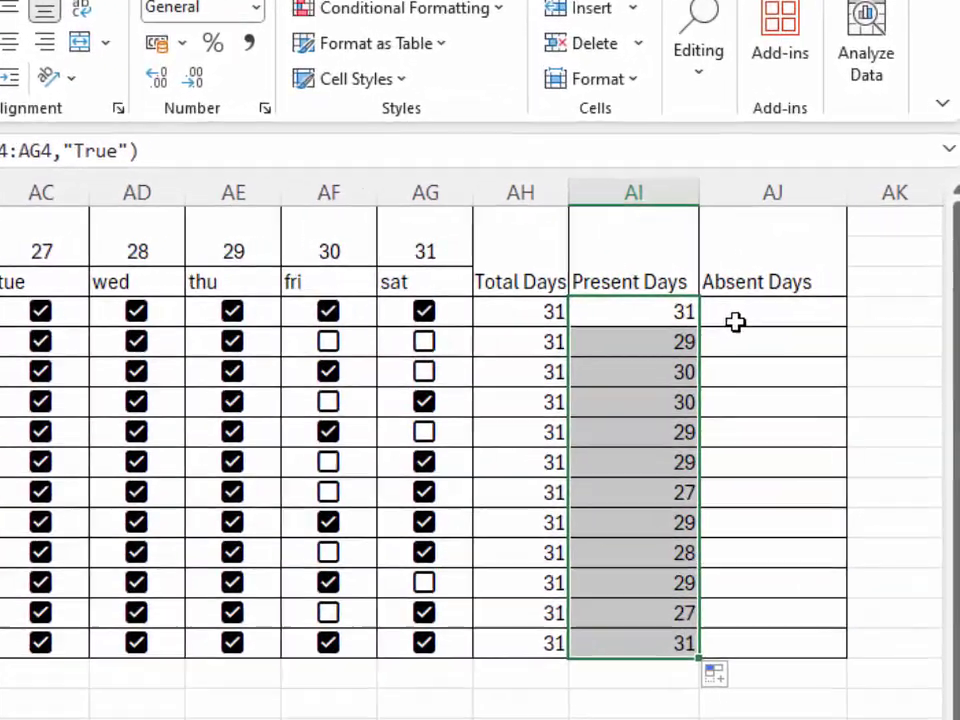
Enter =COUNTIF(C4:AG4,"False") in AJ4 under Absent Days
click(779, 308)
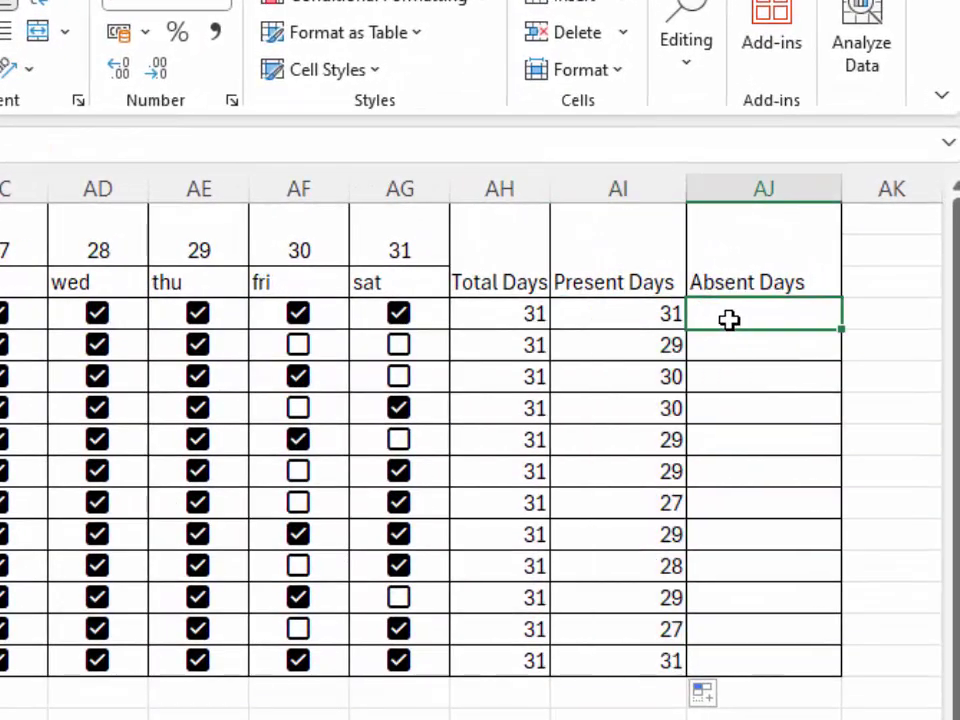
text(=c)
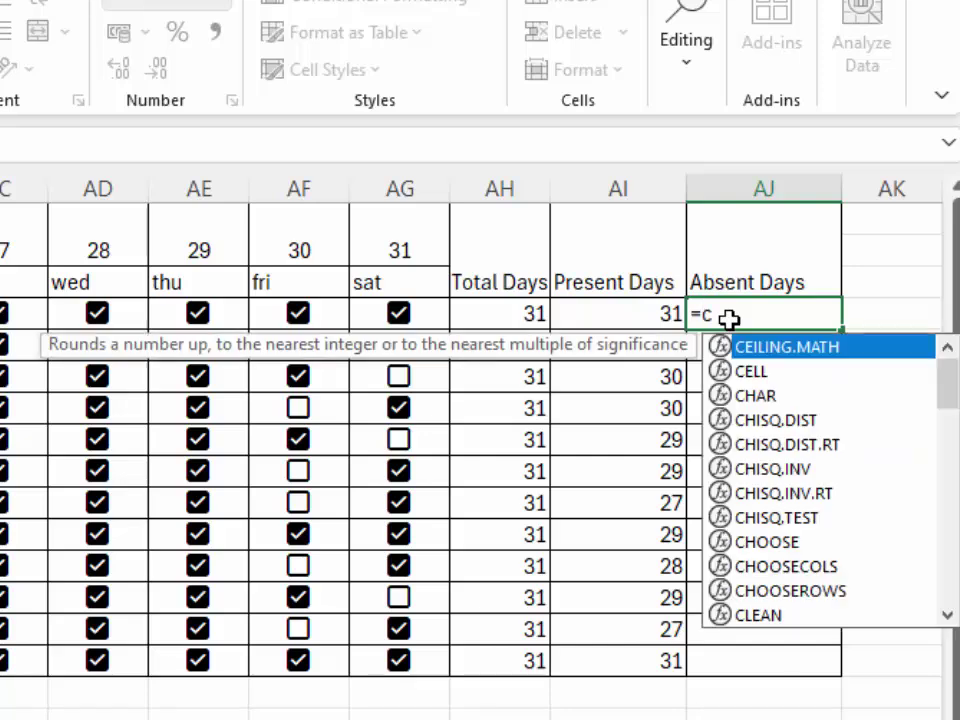
text(ounti)
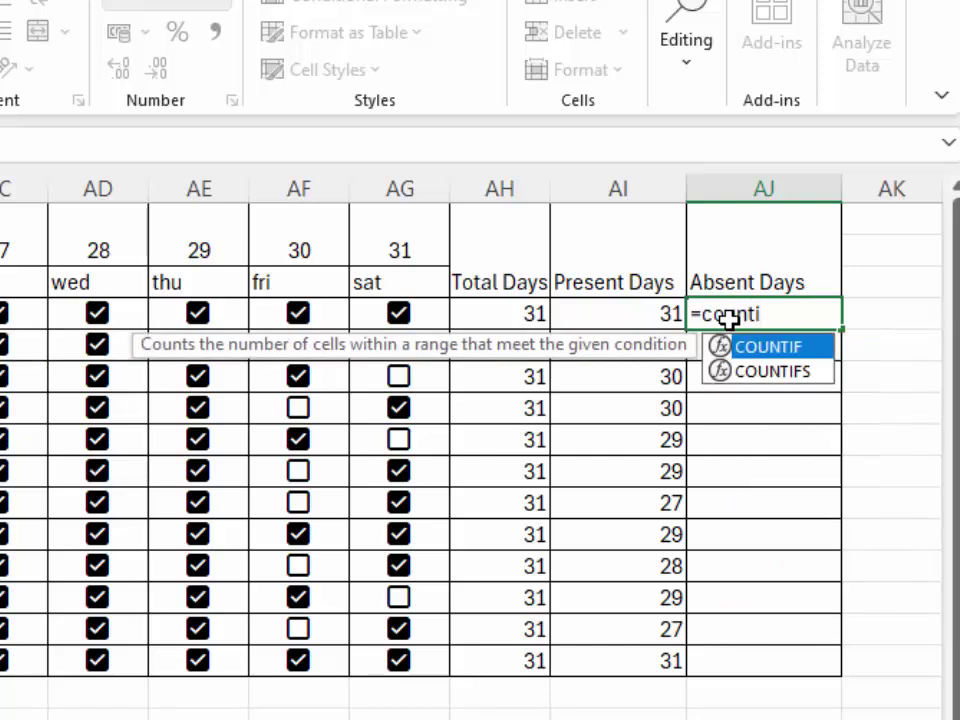
text(f)
key(Tab)
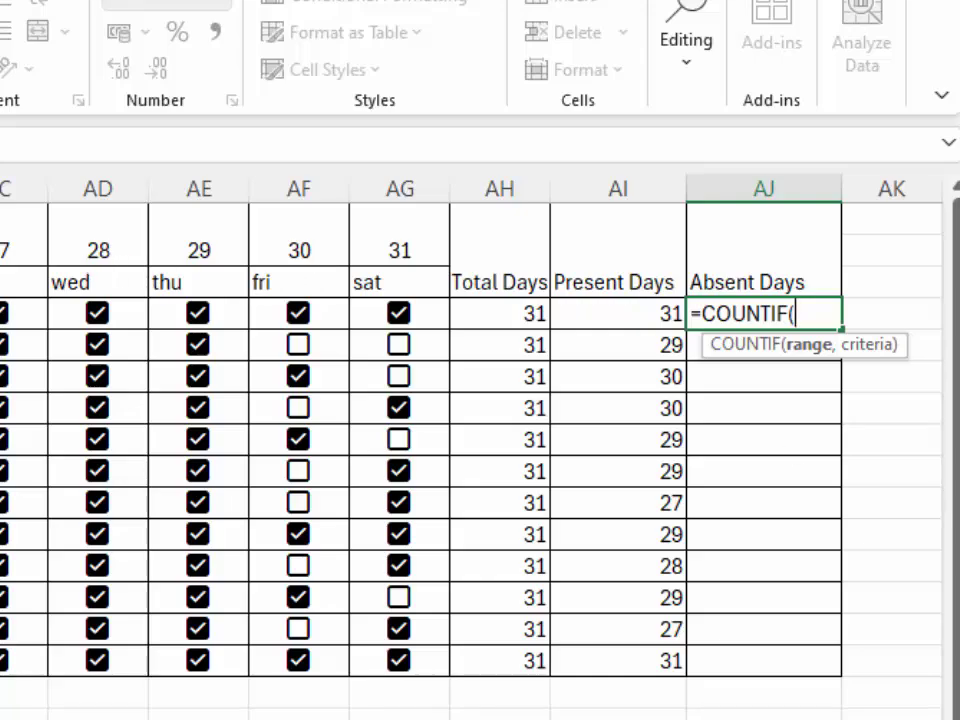
scroll(480, 440, left, 8)
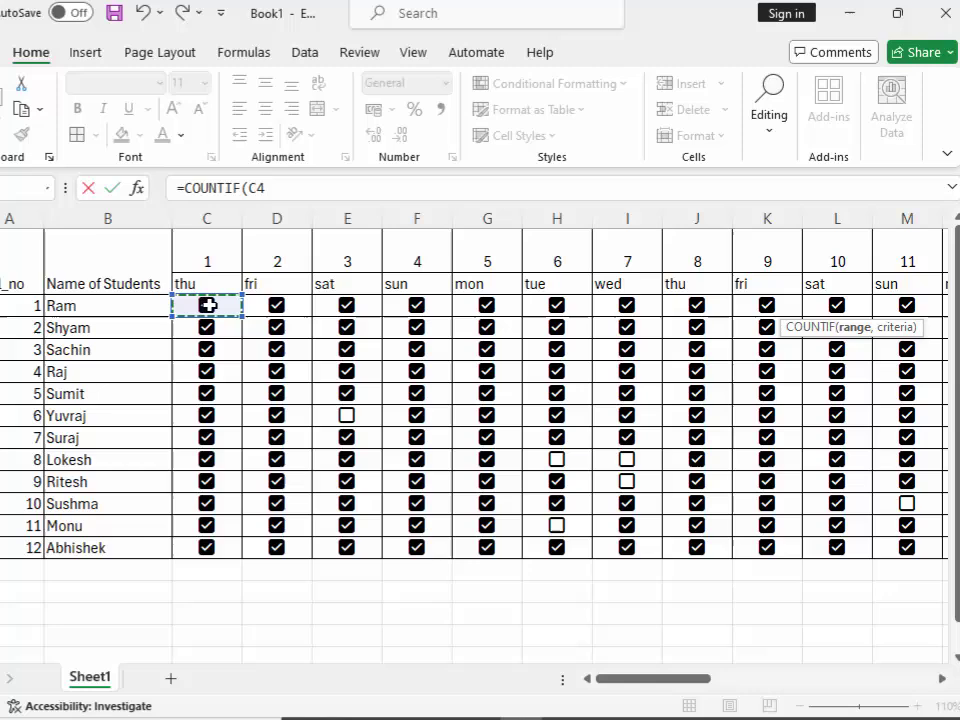
drag(208, 305, 277, 305)
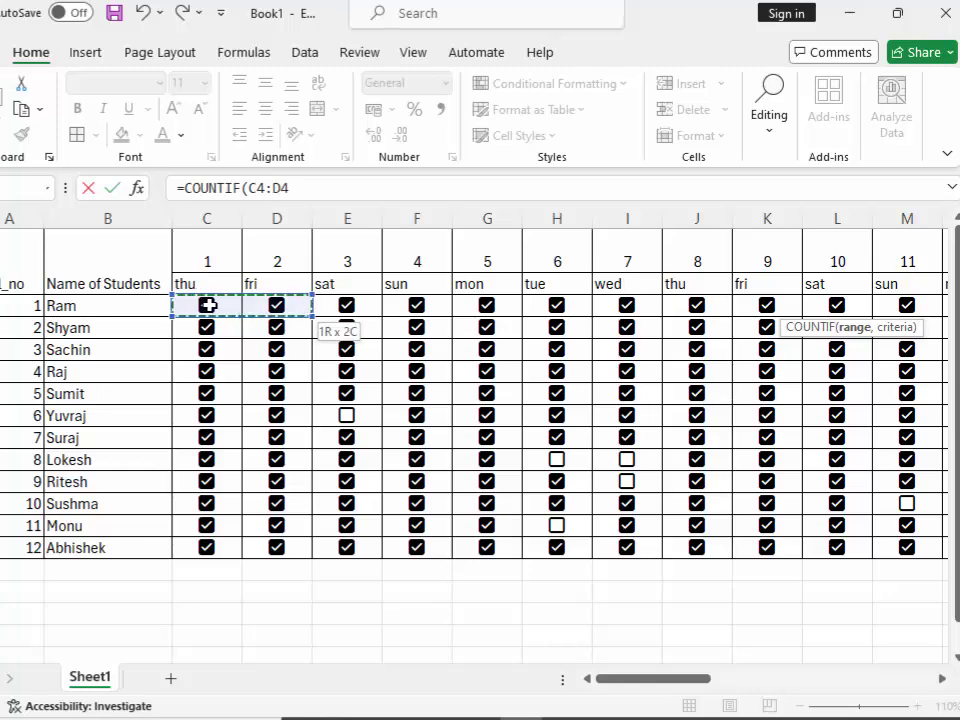
key(shift+Right)
key(shift+Right)
key(shift+Right)
key(shift+Right)
key(shift+Right)
key(shift+Right)
key(shift+Right)
key(shift+Right)
key(shift+Right)
key(shift+Right)
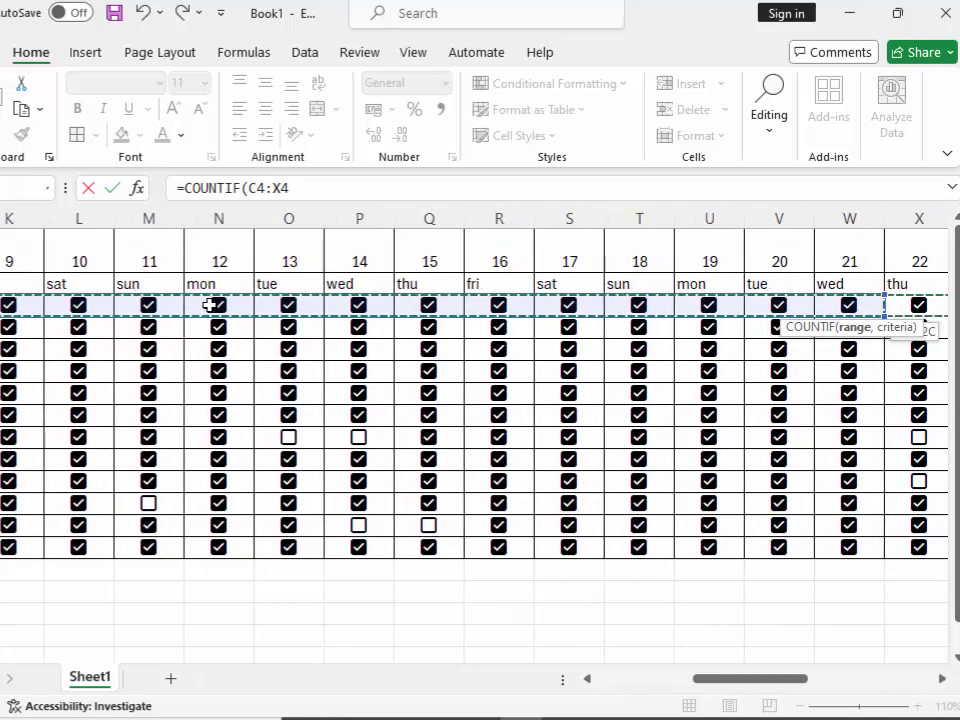
key(shift+Right)
key(shift+Right)
key(shift+Right)
key(shift+Right)
key(shift+Right)
key(shift+Right)
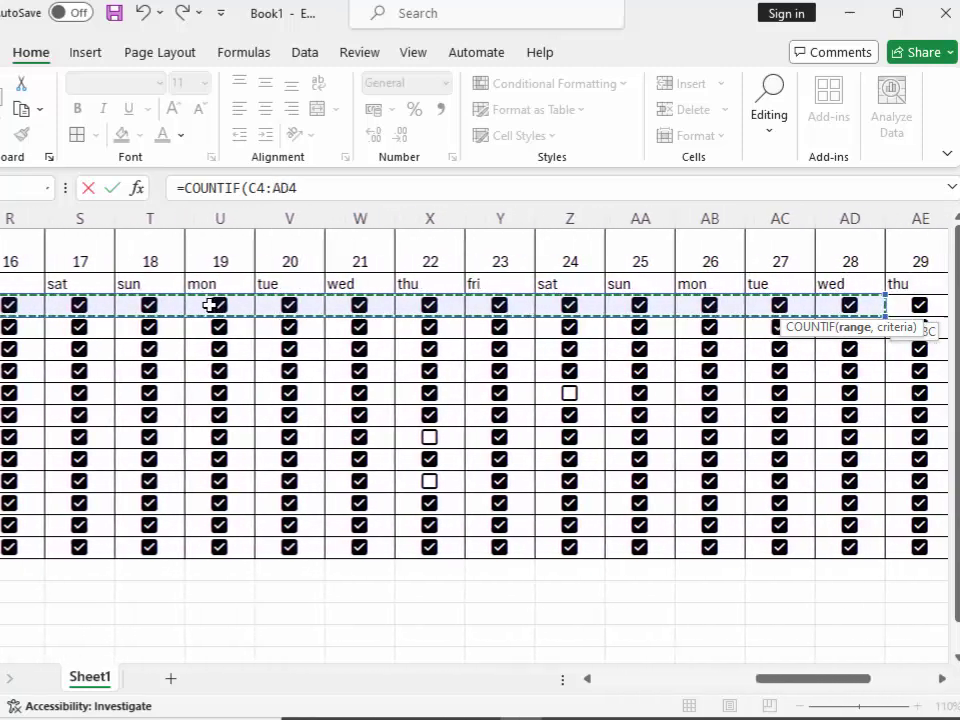
key(shift+Right)
key(shift+Right)
key(shift+Right)
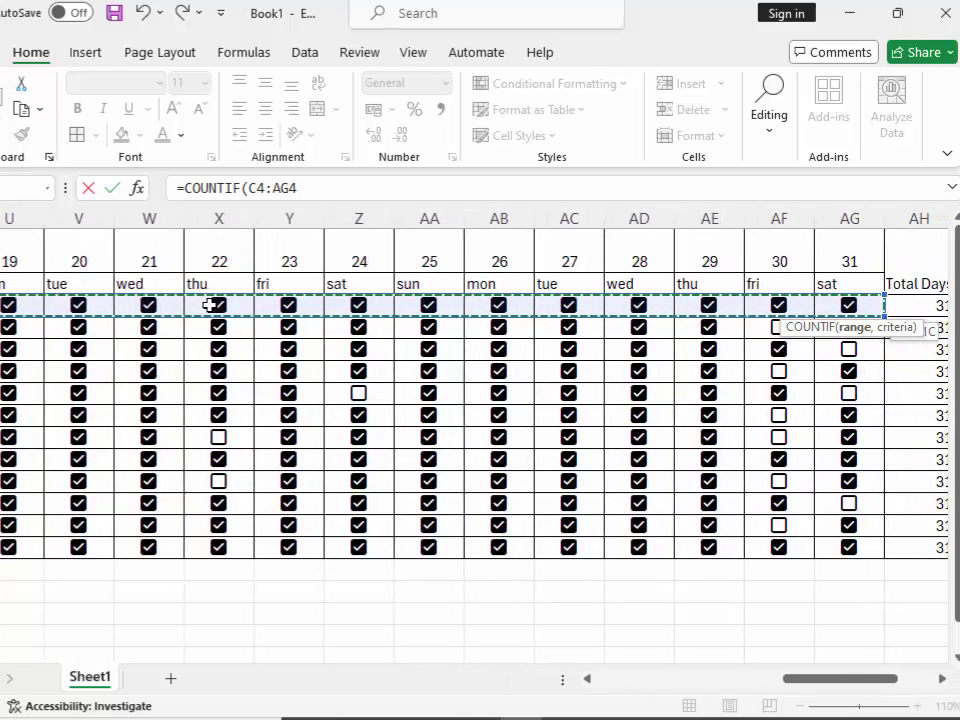
text(,"False)
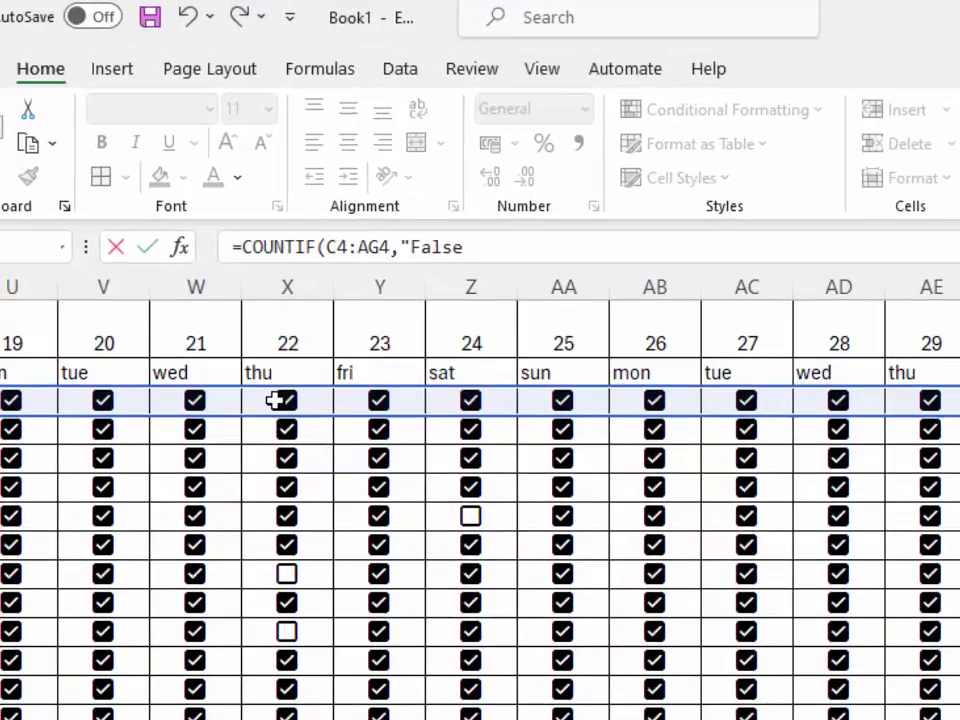
text("))
key(Return)
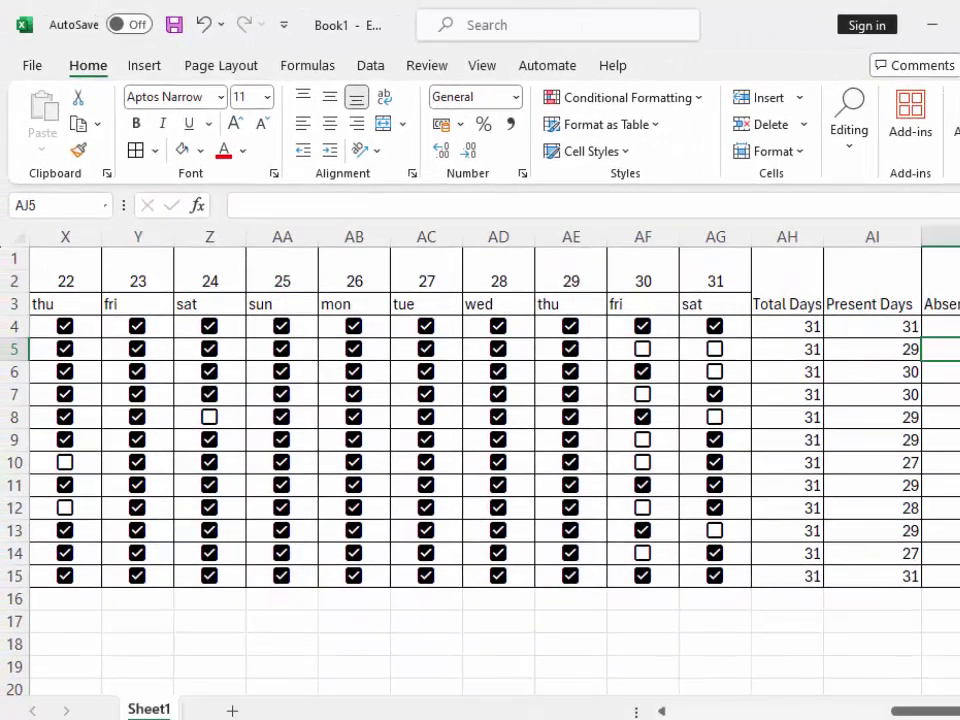
Fill the absent-days formula down through AJ15 and scroll back to column A
click(940, 326)
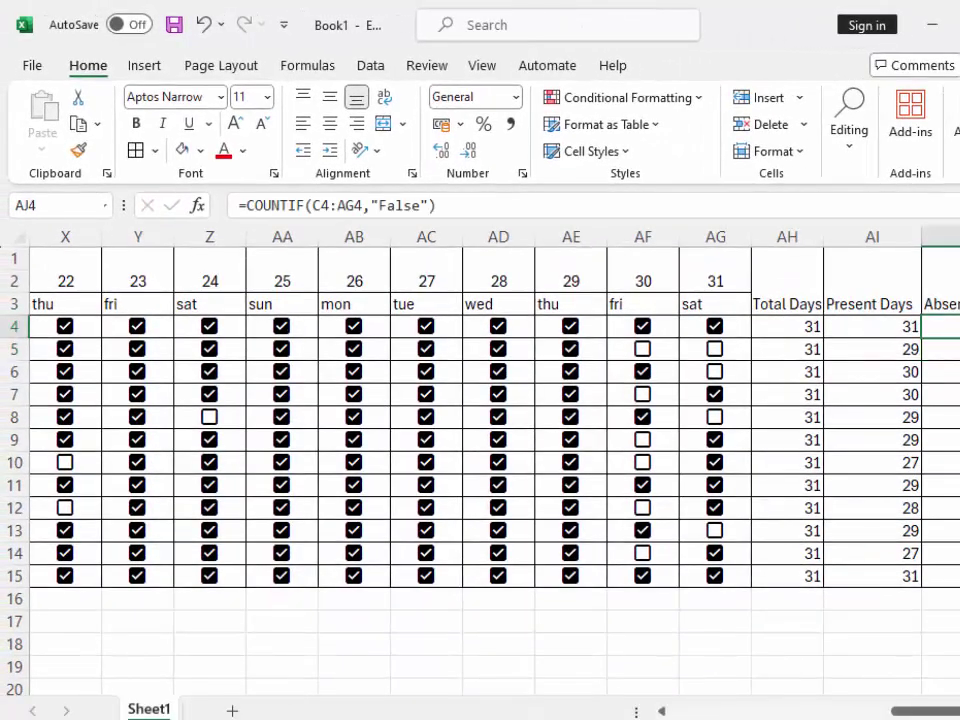
drag(958, 337, 950, 585)
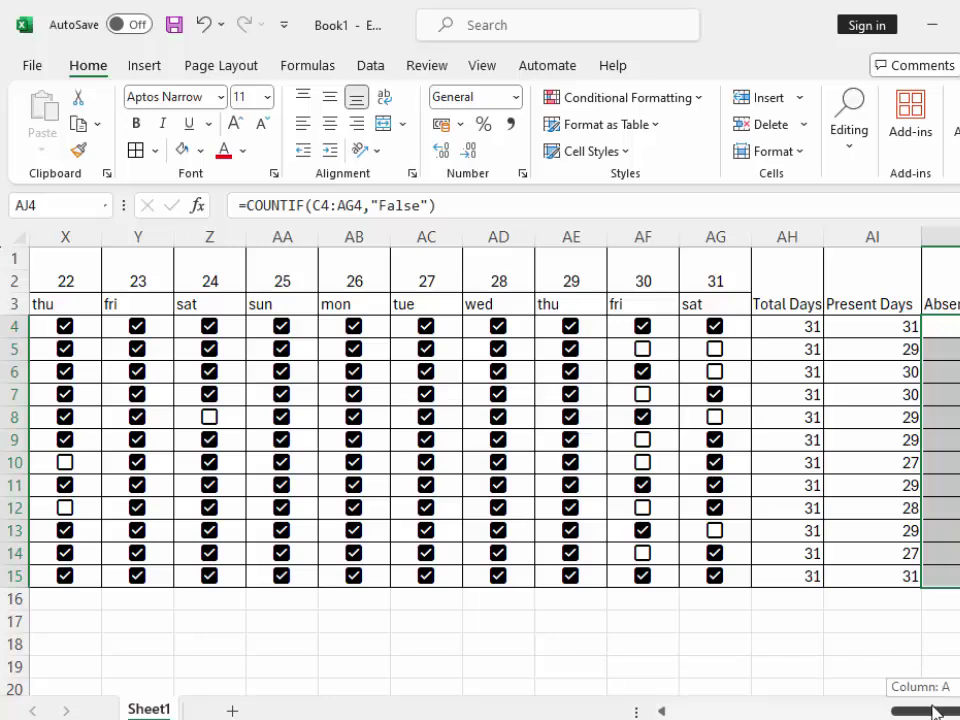
drag(925, 711, 933, 711)
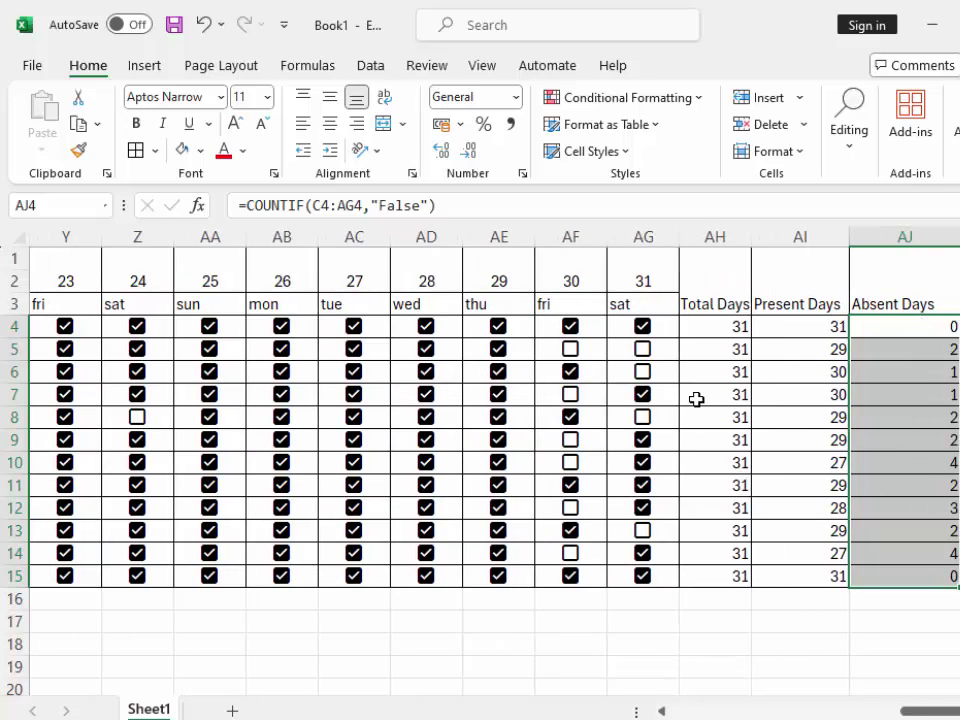
drag(930, 711, 730, 711)
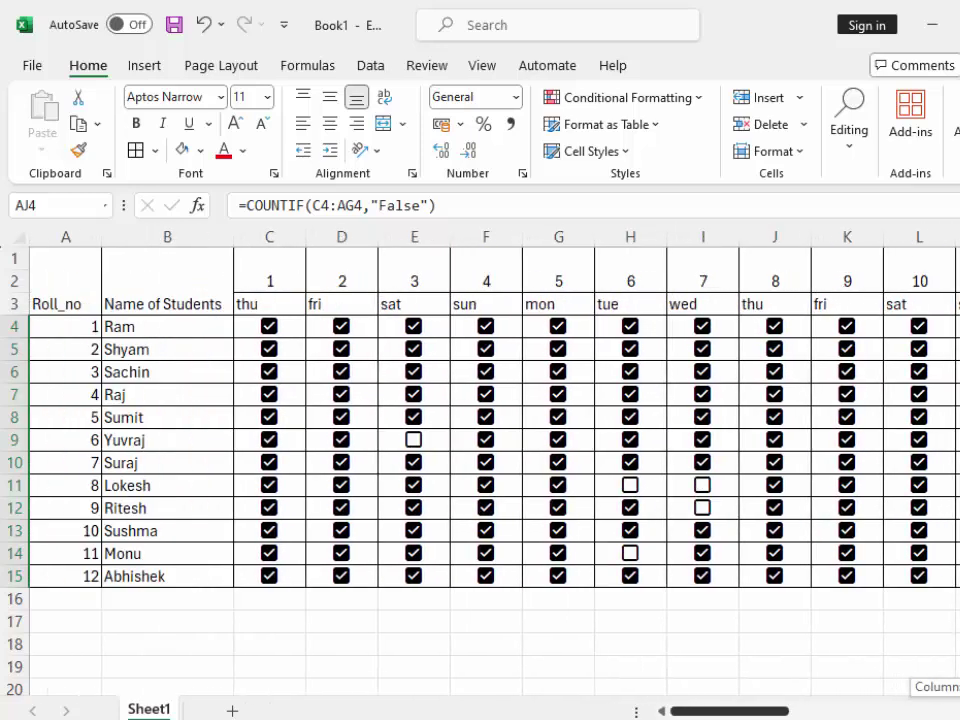
Give the Roll_no and Name of Students headers a light orange fill
click(58, 285)
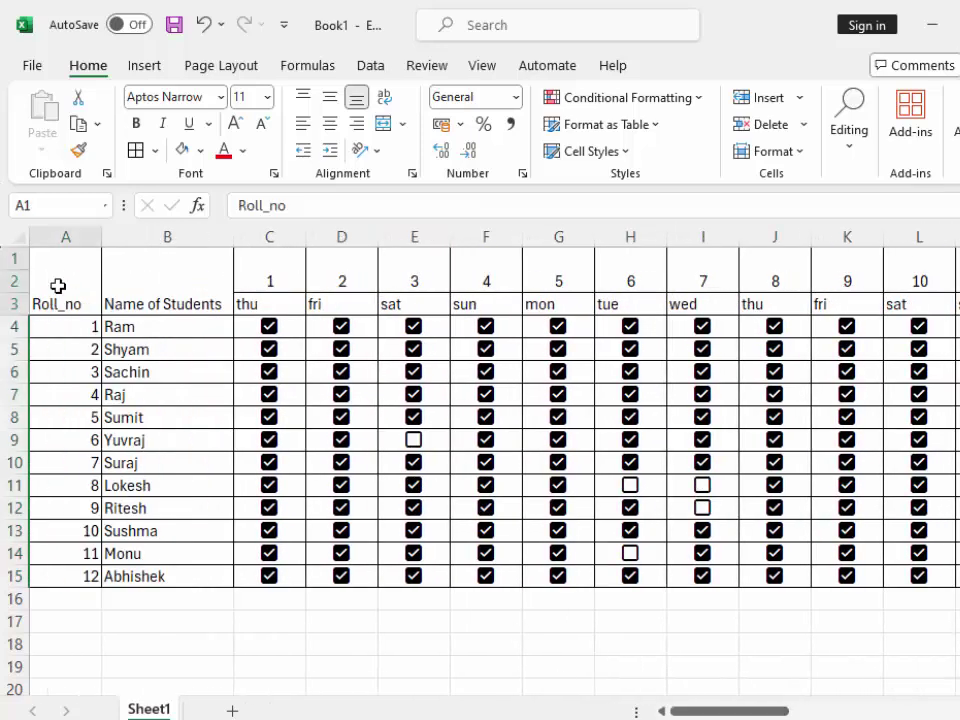
drag(115, 281, 172, 267)
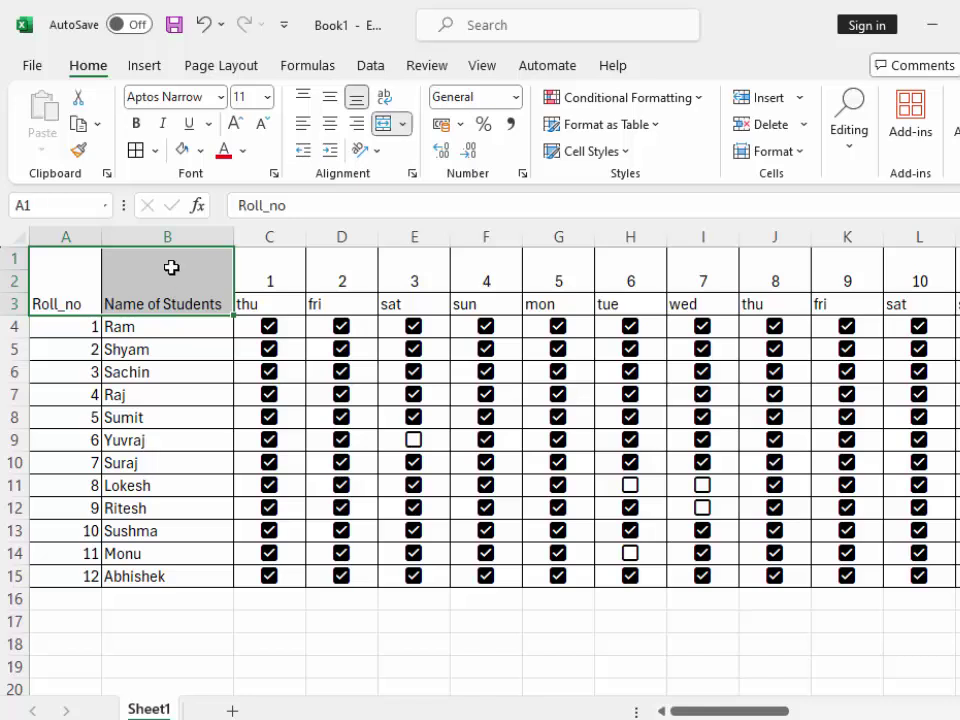
click(242, 151)
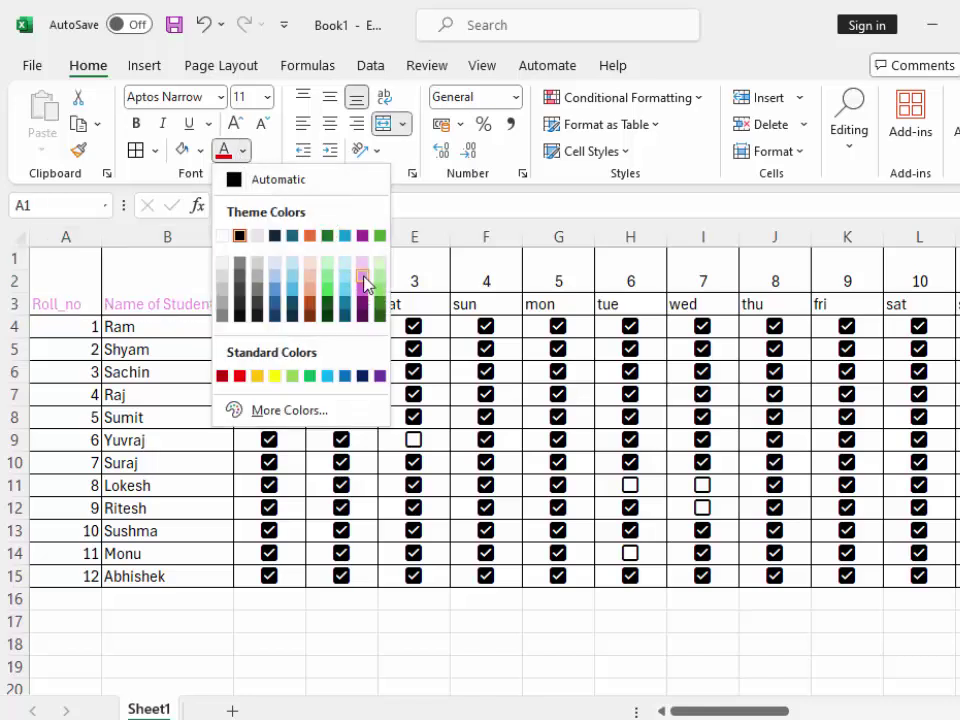
click(370, 188)
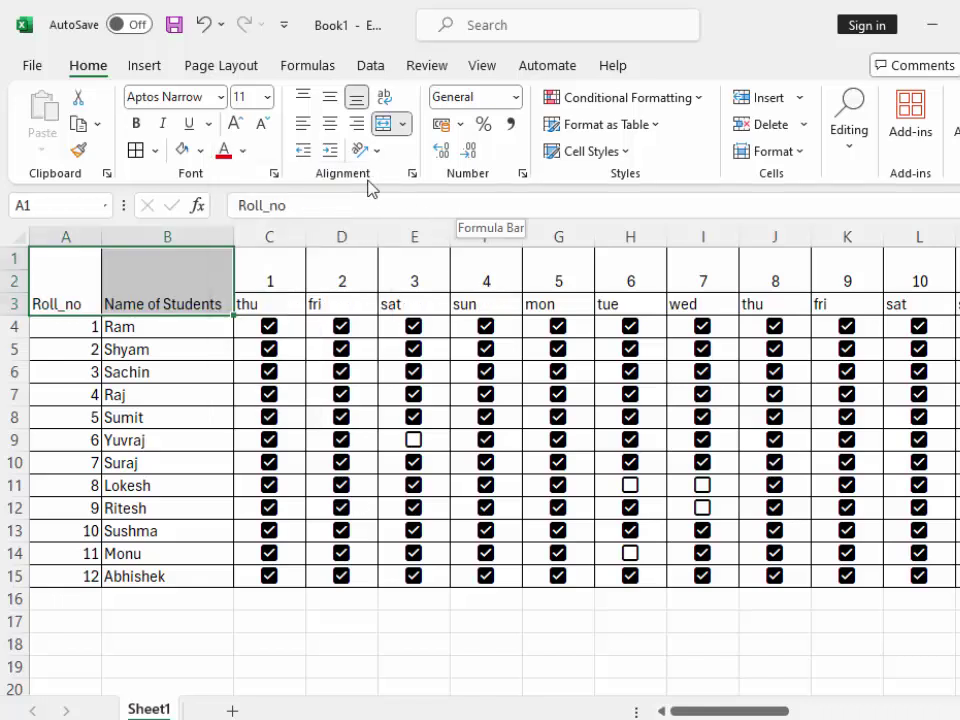
click(200, 151)
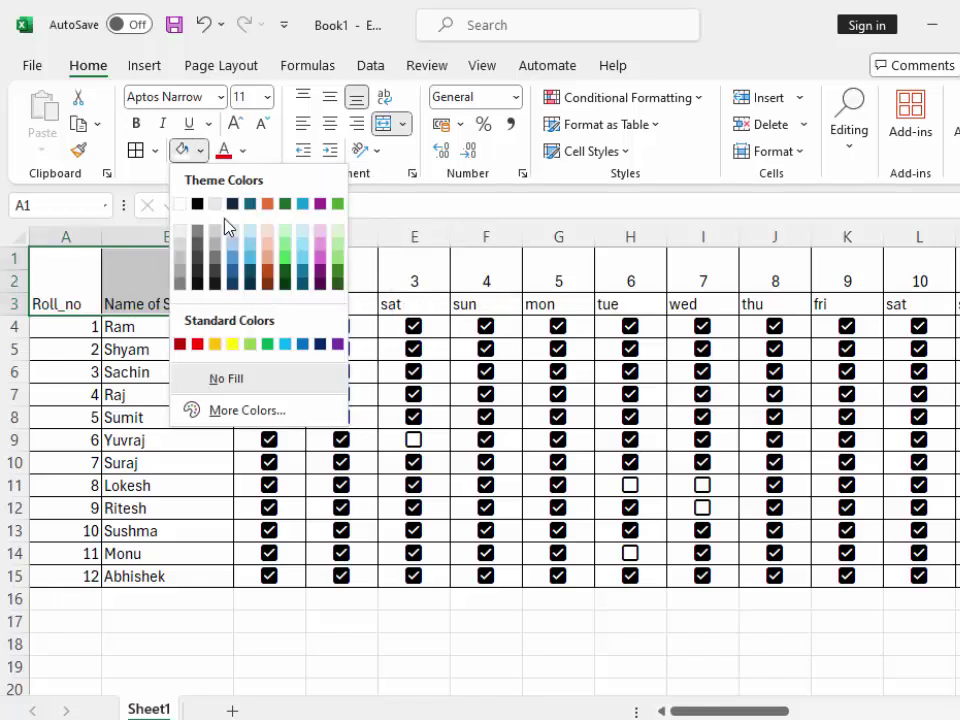
click(270, 246)
Apply the same light orange fill to the day-number header rows for days 1–31
click(275, 271)
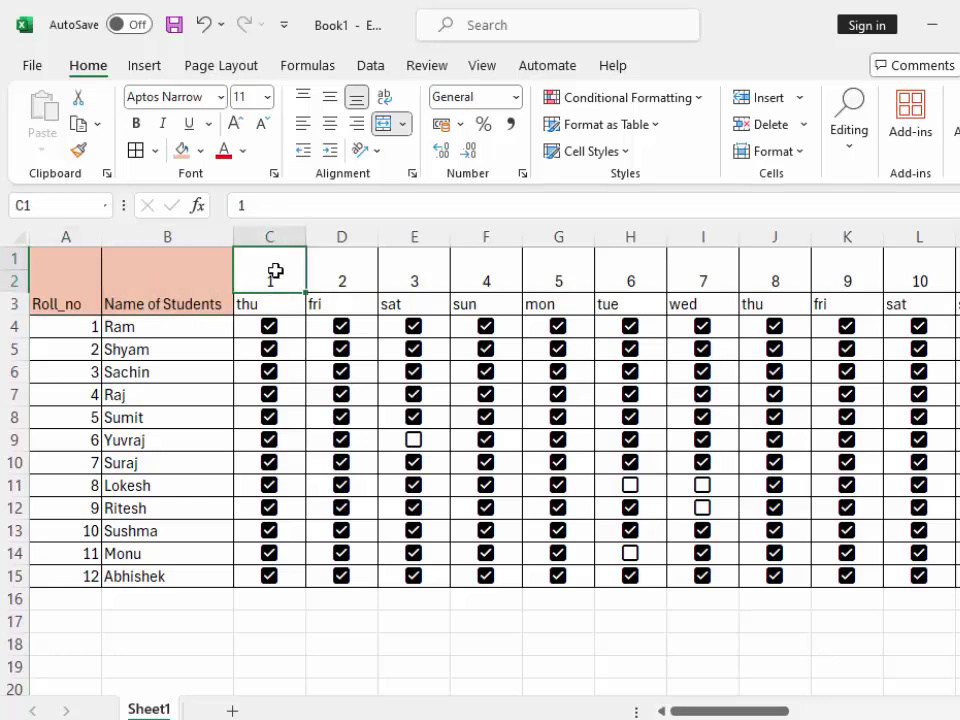
drag(275, 271, 910, 305)
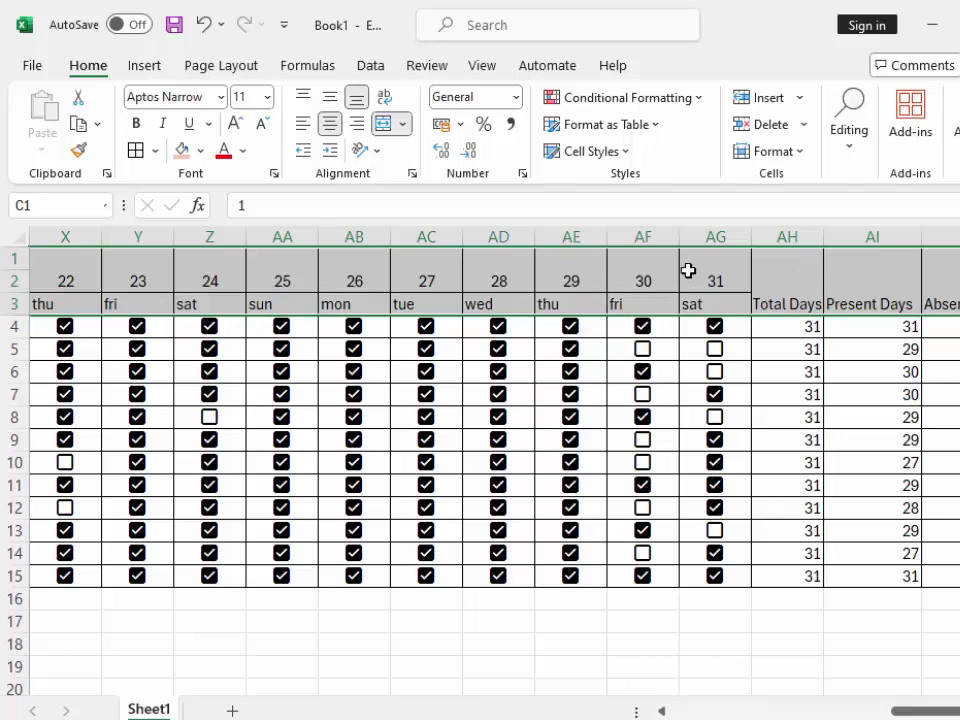
mouse_move(688, 270)
mouse_down()
mouse_move(3, 250)
mouse_move(77, 237)
mouse_up()
mouse_move(24, 237)
mouse_down()
mouse_move(15, 241)
mouse_move(56, 246)
mouse_up()
click(182, 151)
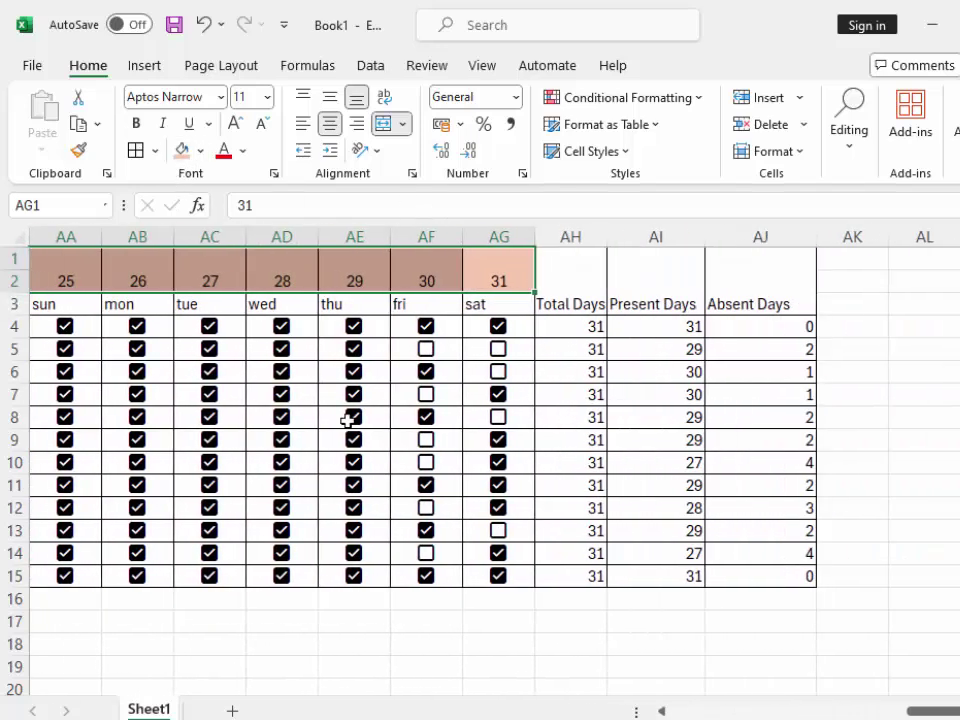
drag(564, 285, 765, 283)
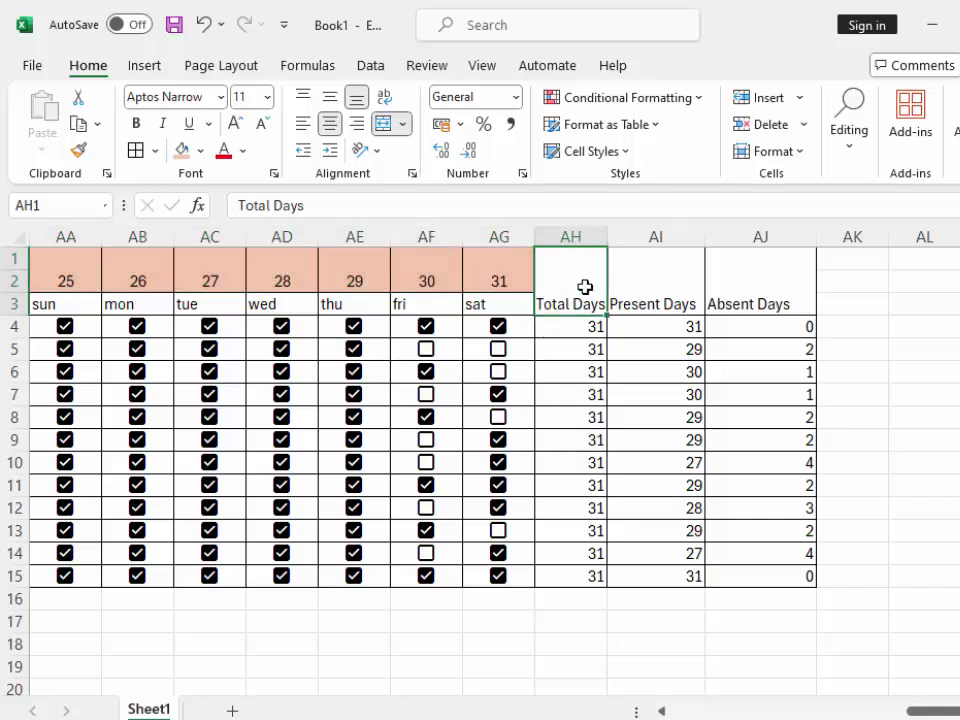
Try a black fill with white text on the Total, Present and Absent Days headers
click(202, 151)
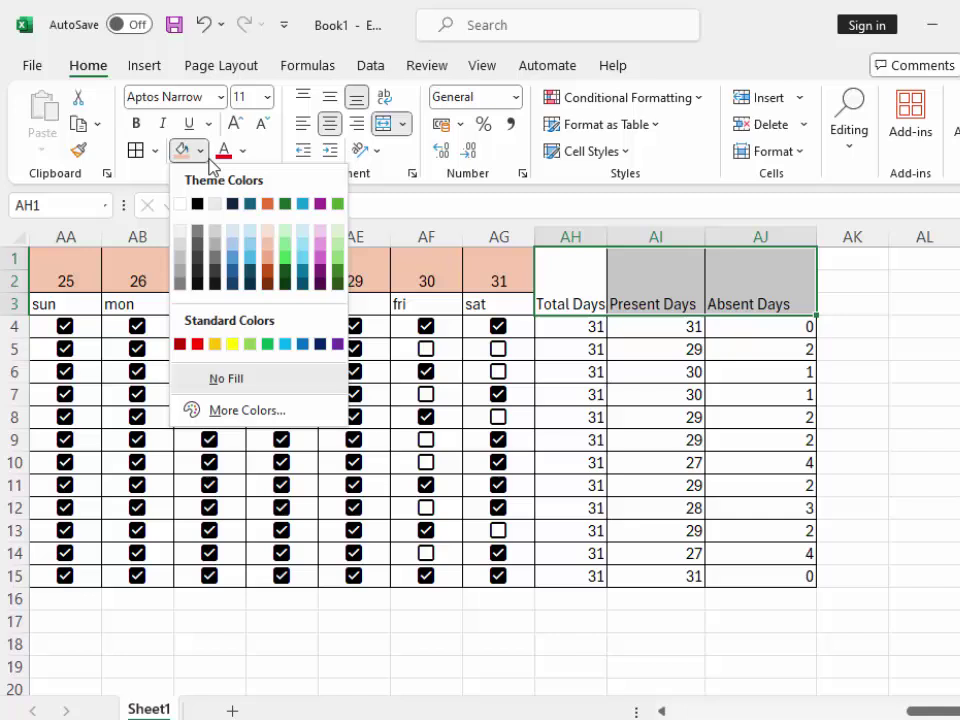
click(199, 208)
click(242, 151)
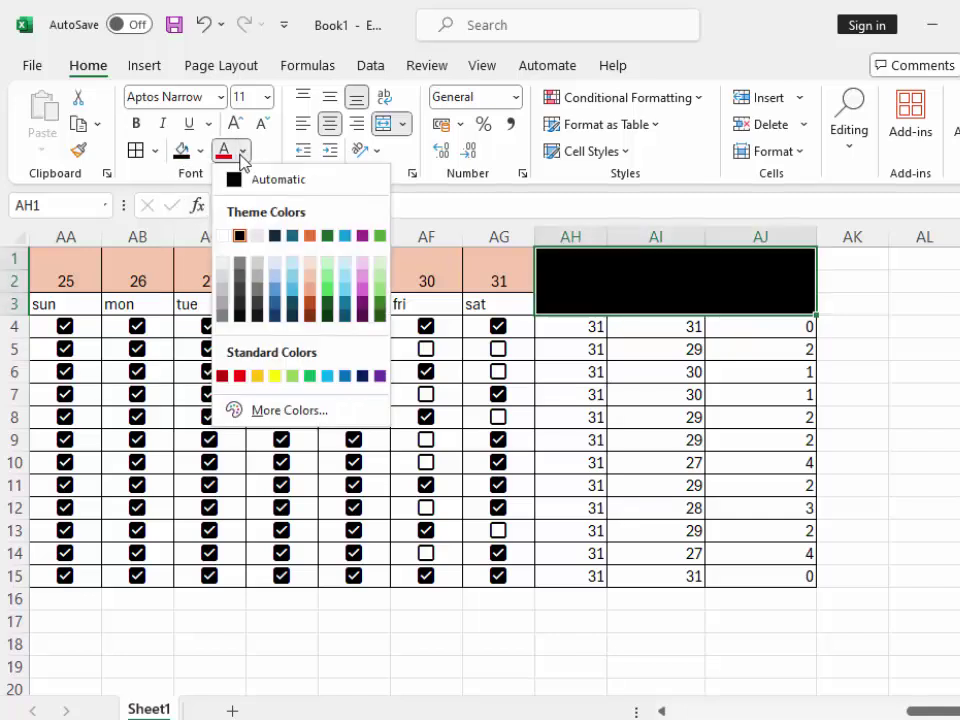
click(224, 237)
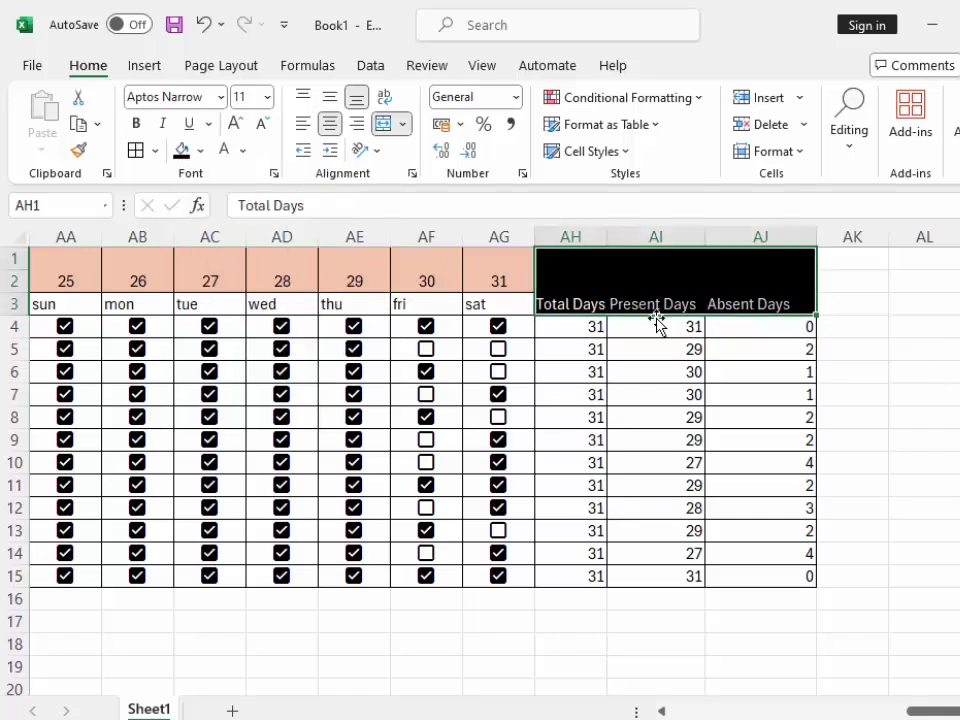
click(651, 366)
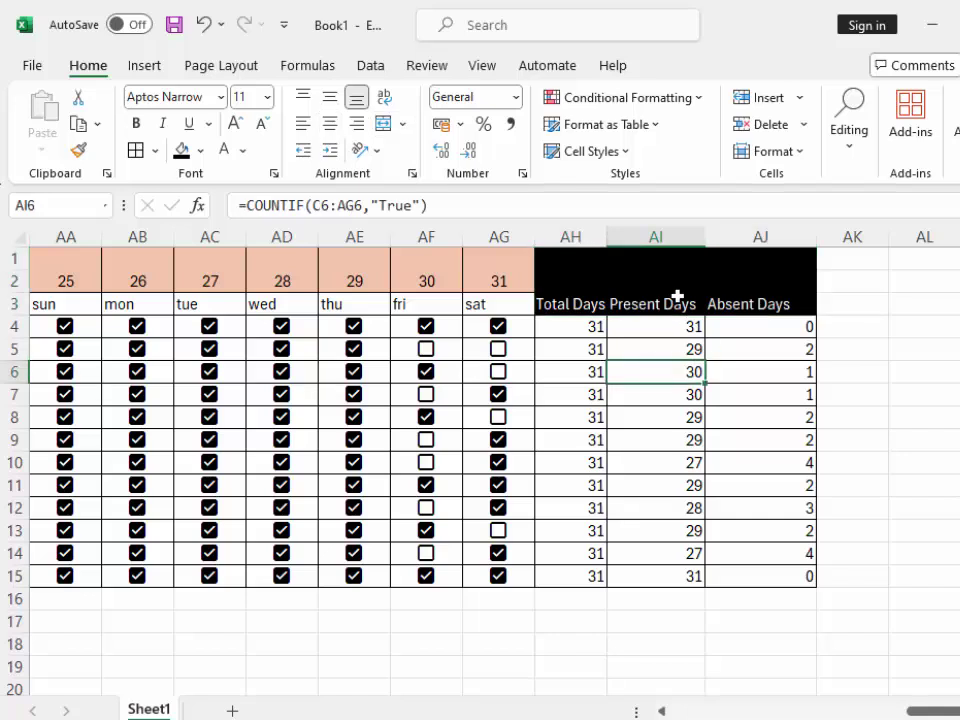
Reselect all three totals headers and restyle them with light green fill and black text
click(598, 281)
drag(583, 266, 759, 257)
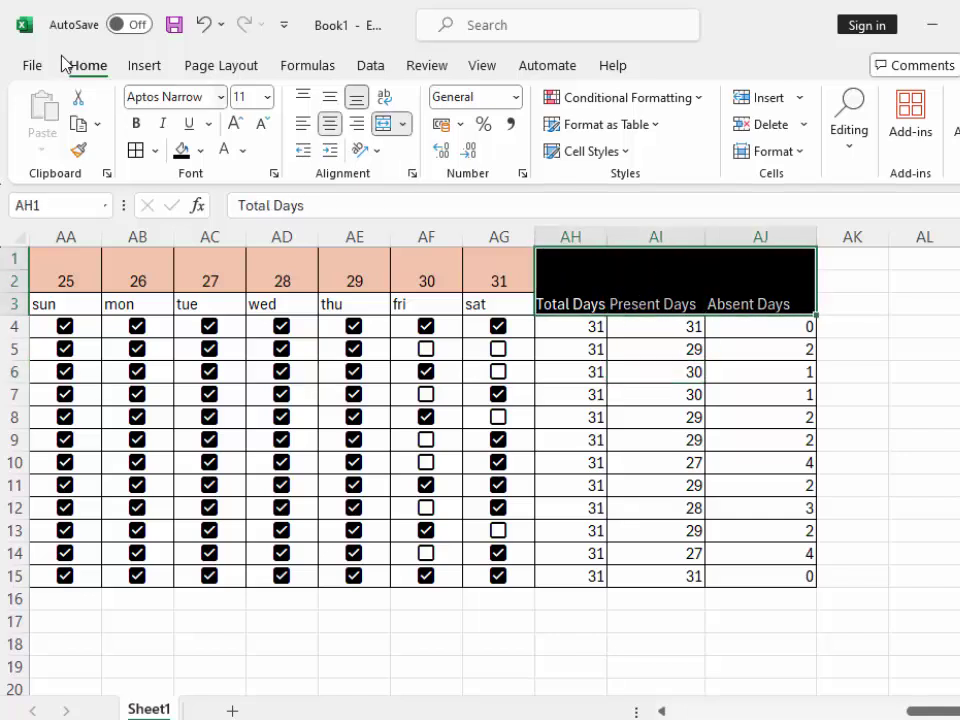
click(200, 150)
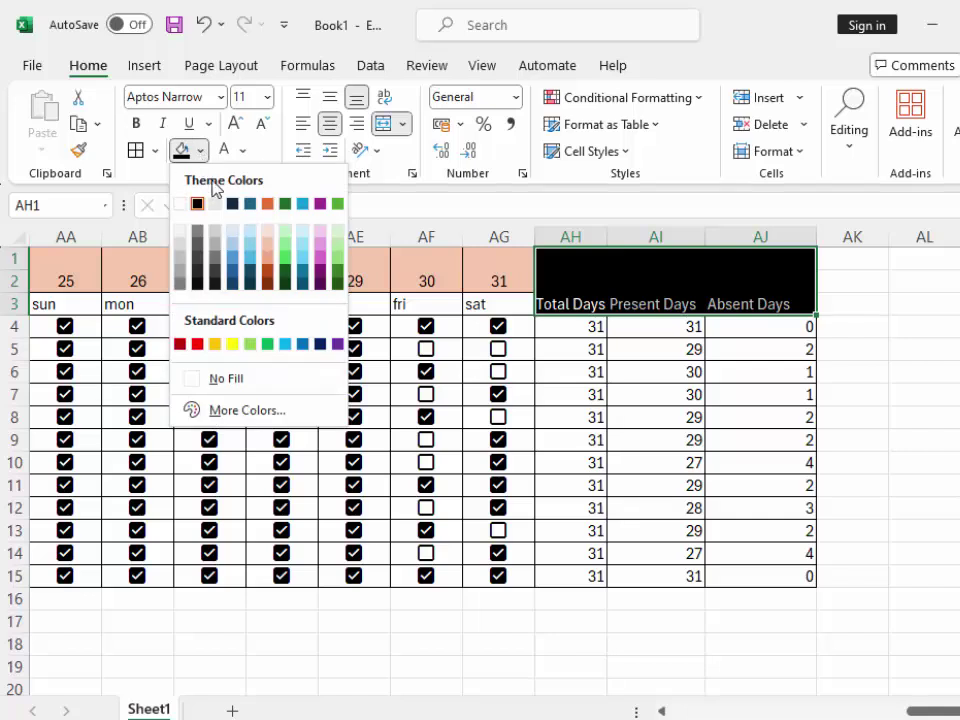
click(338, 242)
click(243, 150)
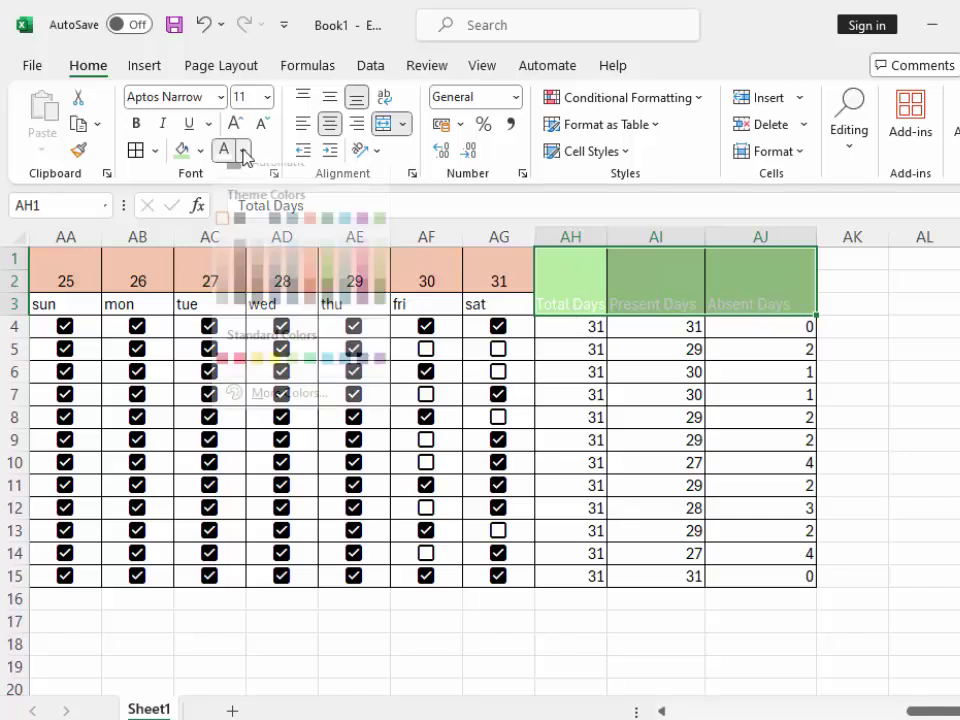
click(231, 180)
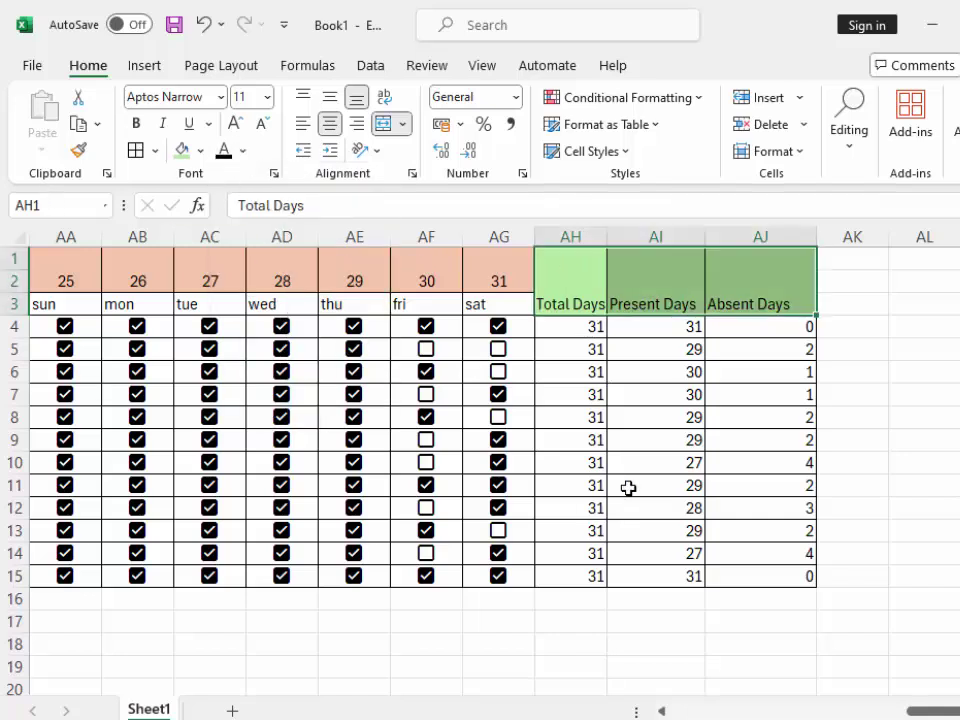
drag(930, 711, 760, 711)
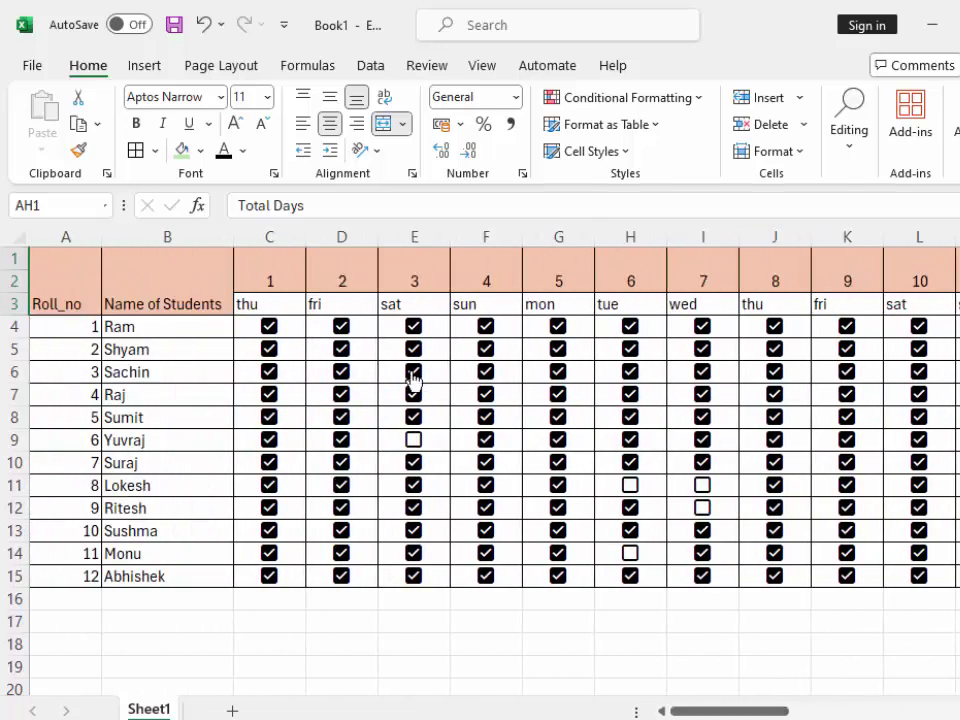
Select the weekday-name row C3:AG3, thu through sat, and fill it light blue
click(272, 314)
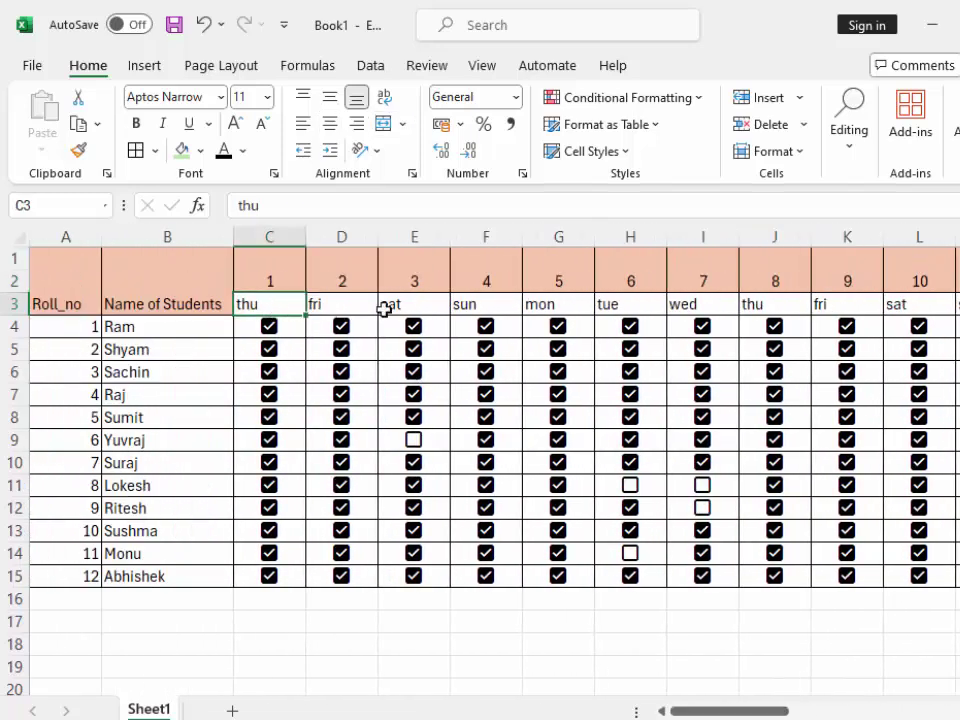
key(shift+Right)
key(shift+Right)
key(shift+Right)
key(shift+Right)
key(shift+Right)
key(shift+Right)
key(shift+Right)
key(shift+Right)
key(shift+Right)
key(shift+Right)
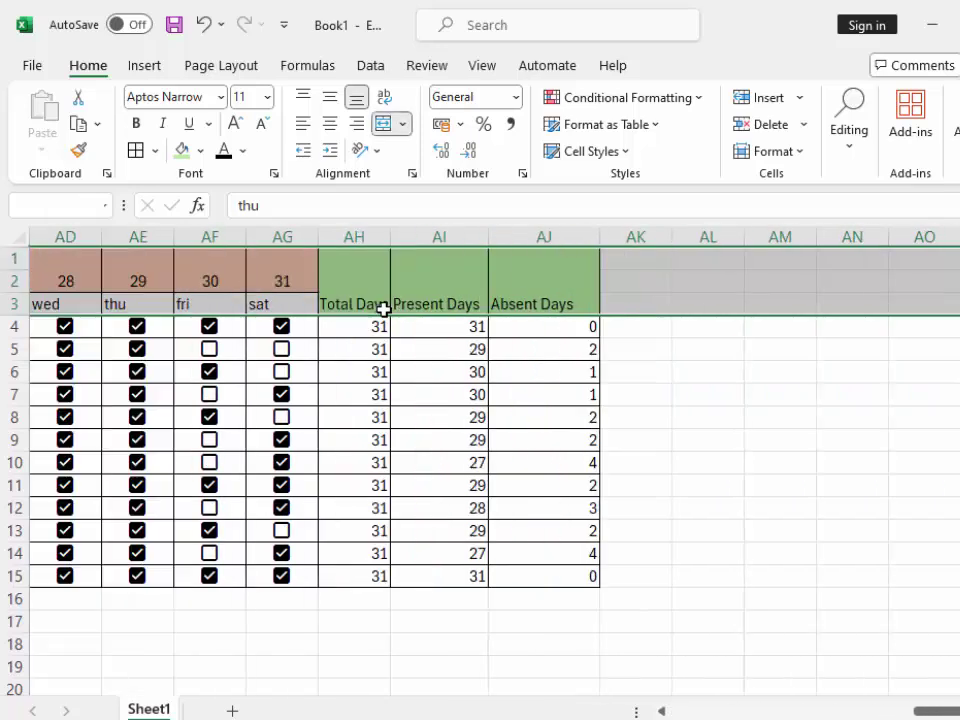
key(shift+Left)
key(shift+Left)
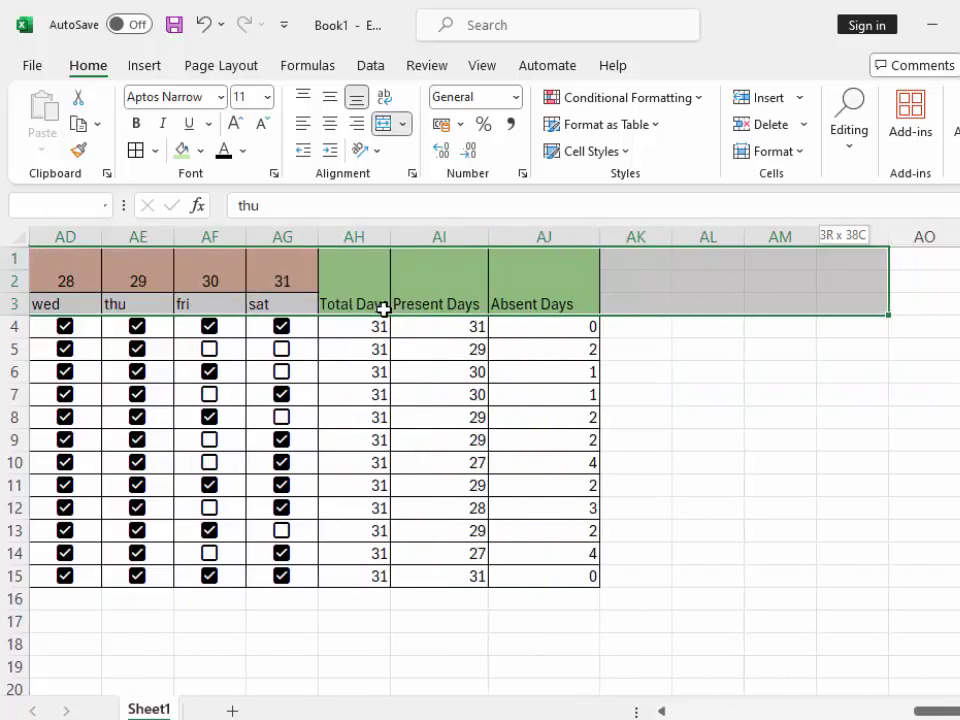
key(shift+Left)
key(shift+Left)
key(shift+Left)
key(shift+Left)
key(shift+Left)
key(shift+Left)
key(shift+Left)
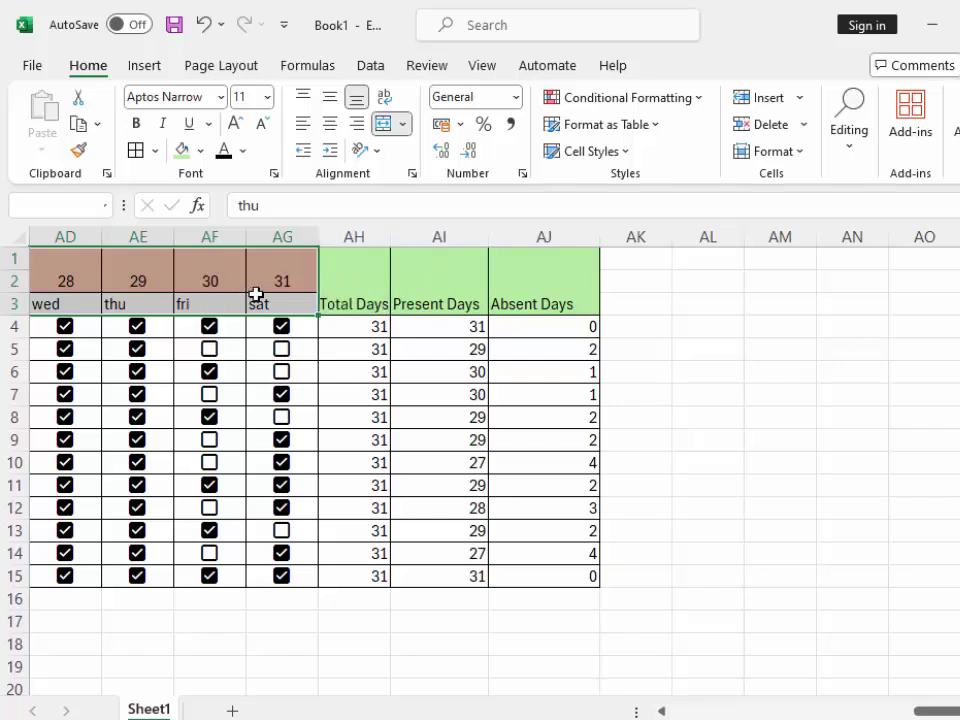
click(270, 302)
key(shift+Left)
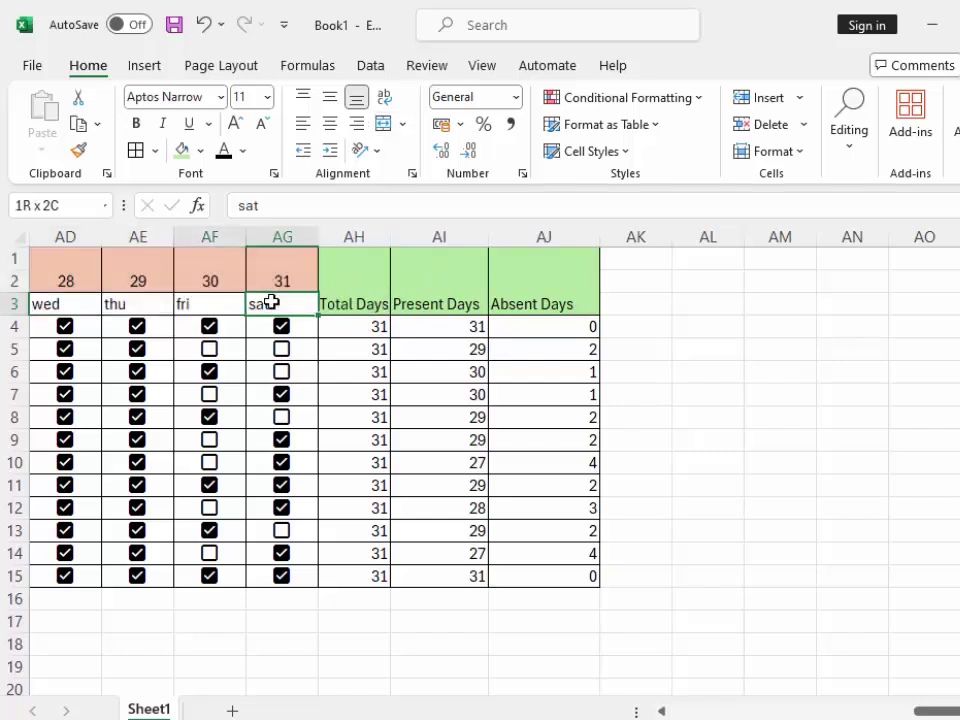
key(shift+Left)
key(shift+Left)
key(shift+Left)
key(shift+Left)
key(shift+Left)
key(shift+Left)
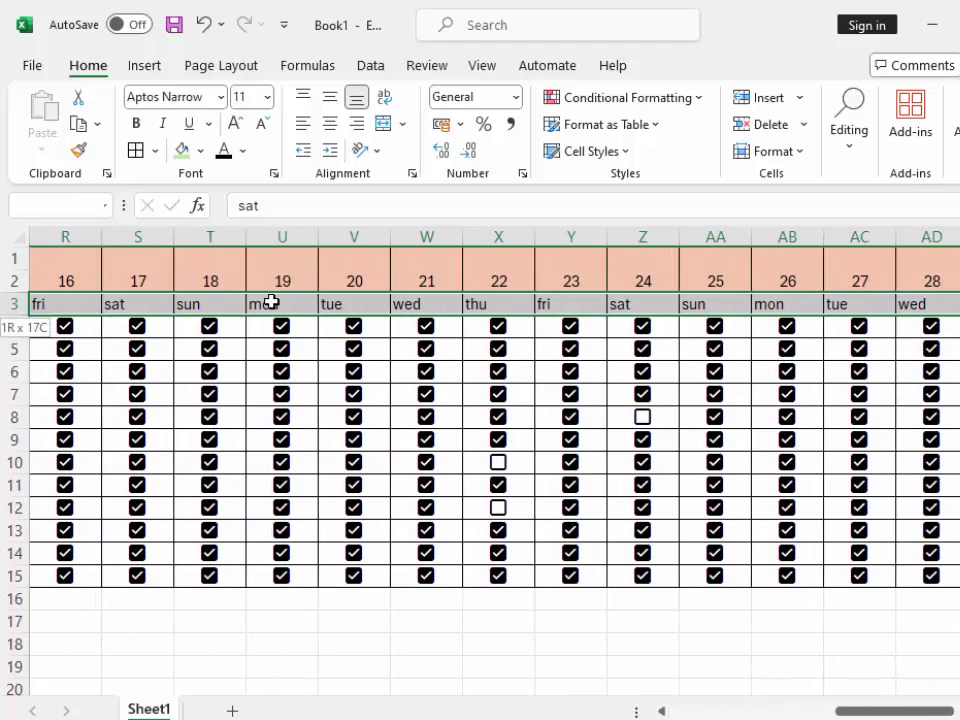
key(shift+Left)
key(shift+Left)
key(shift+Left)
key(shift+Left)
key(shift+Left)
key(shift+Left)
key(shift+Left)
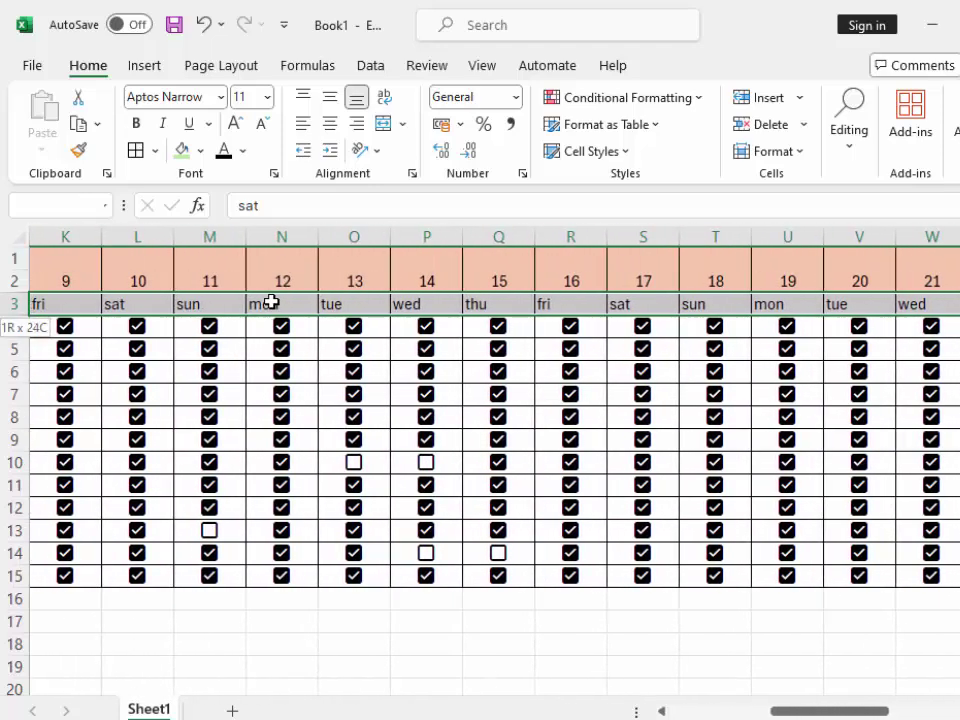
key(shift+Left)
key(shift+Left)
key(shift+Left)
key(shift+Left)
key(shift+Left)
key(shift+Left)
key(shift+Left)
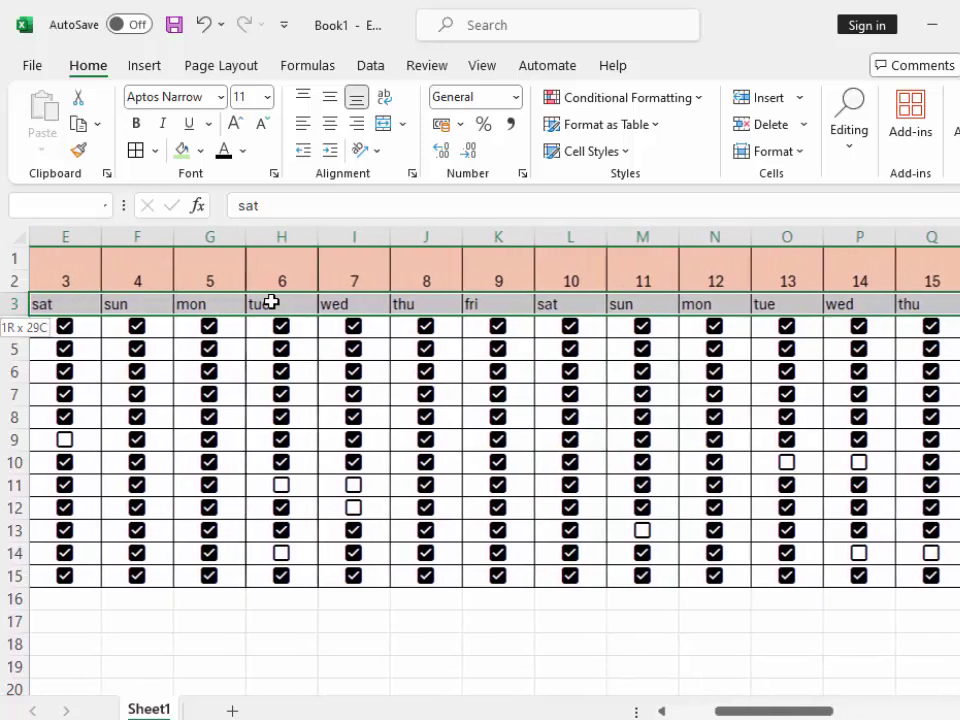
key(shift+Left)
key(shift+Left)
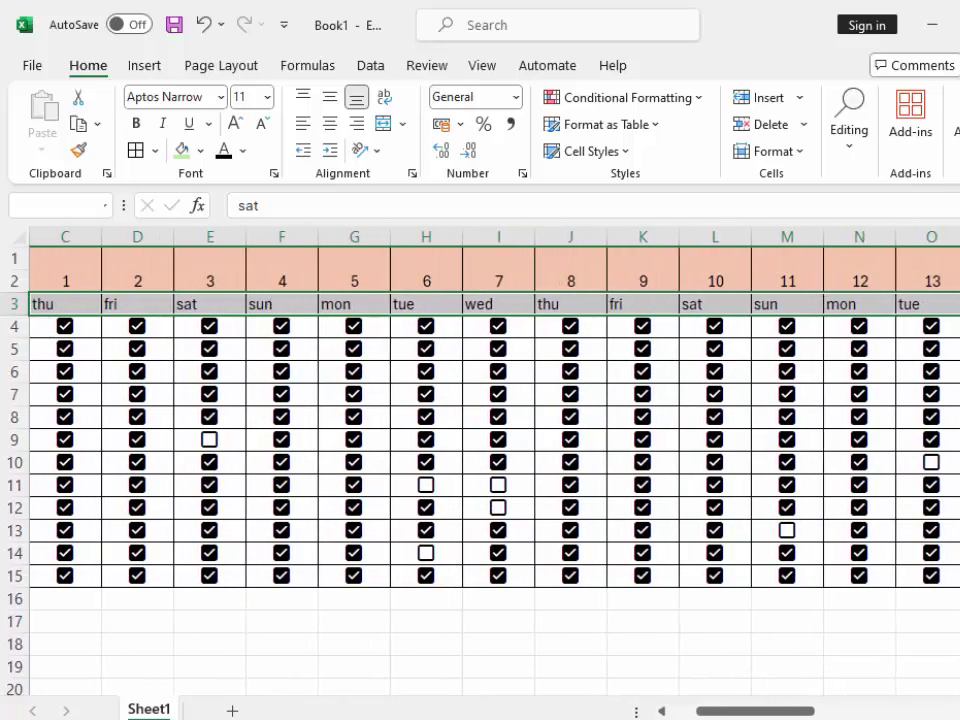
click(199, 150)
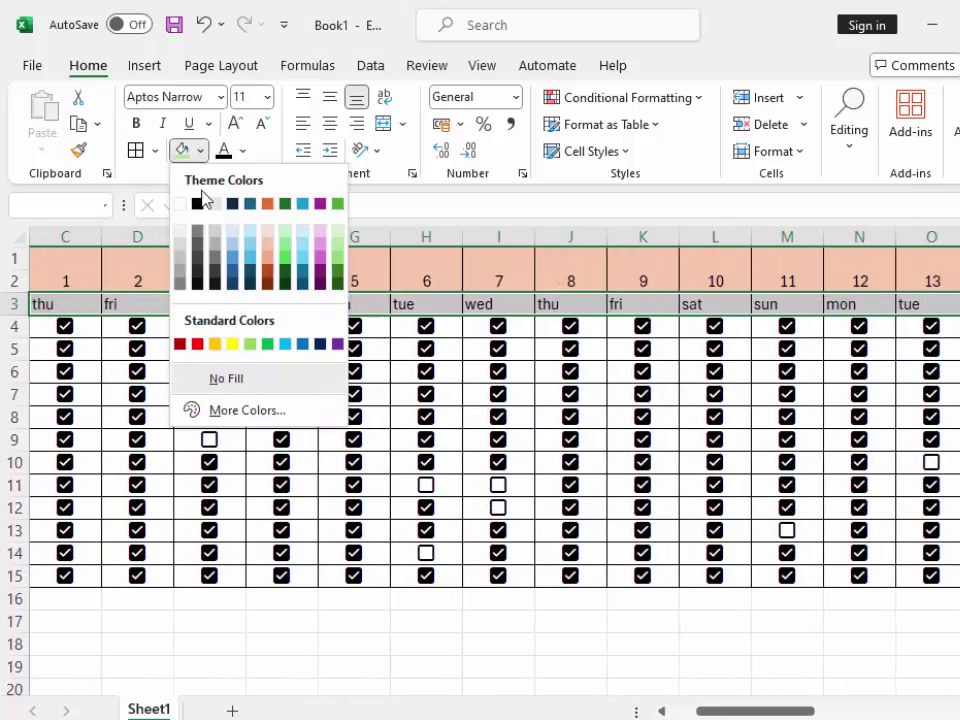
click(248, 254)
click(642, 663)
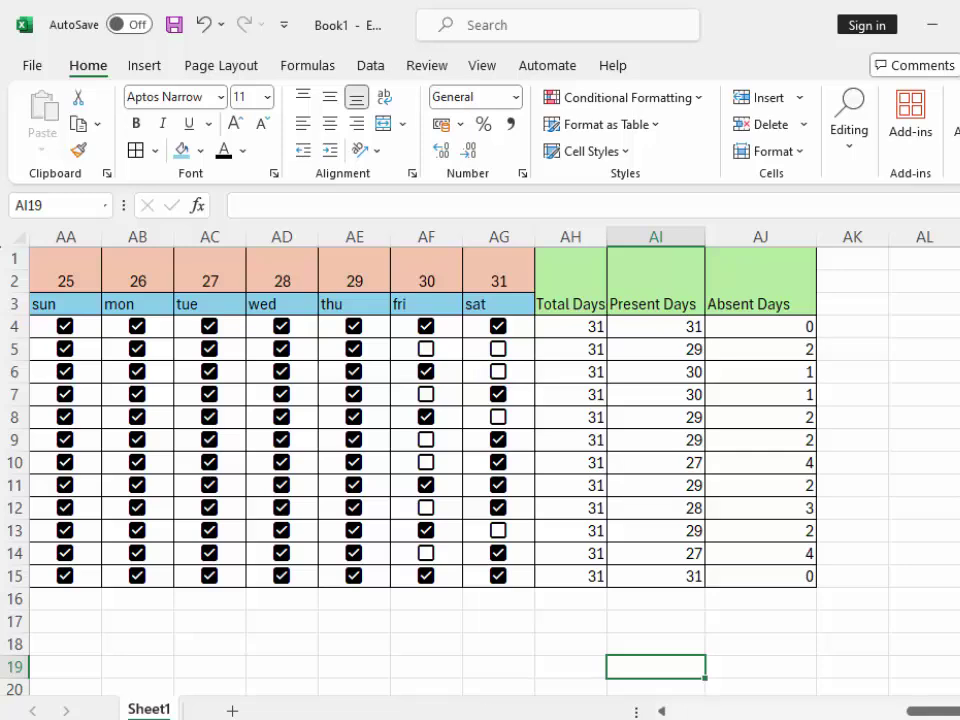
Select header rows A1:AJ3 and apply Middle Align and Center to their text
drag(910, 711, 690, 711)
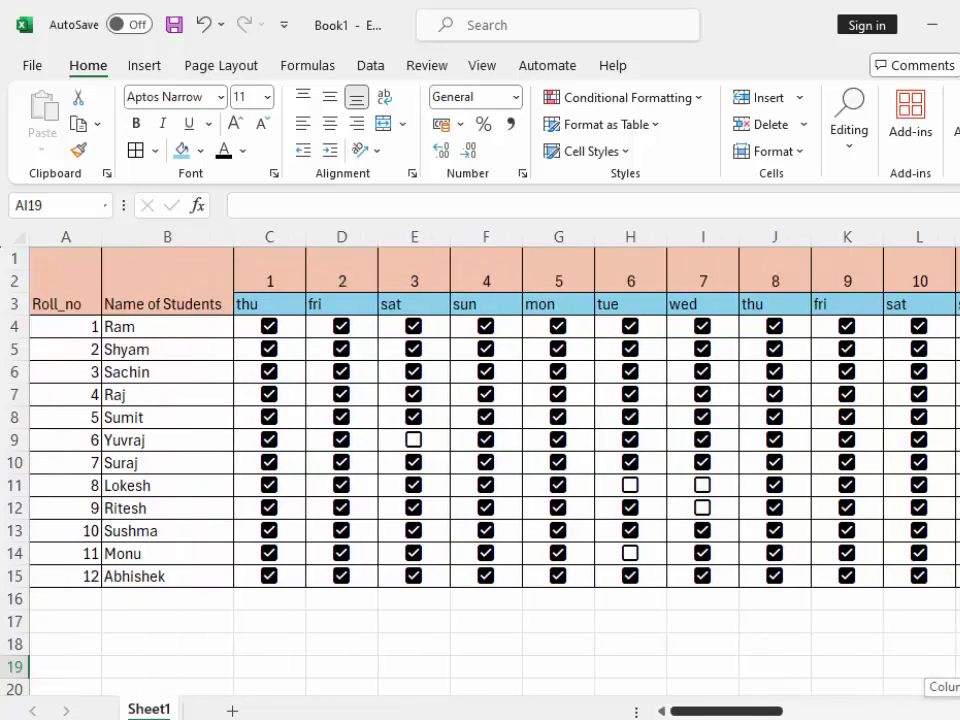
drag(81, 285, 930, 305)
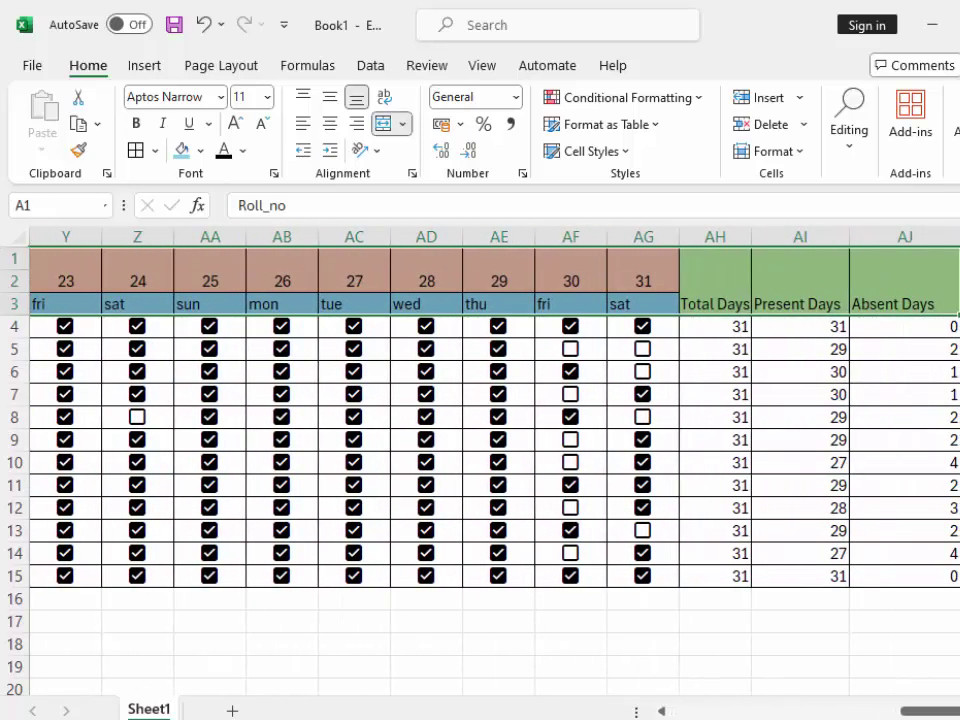
click(327, 100)
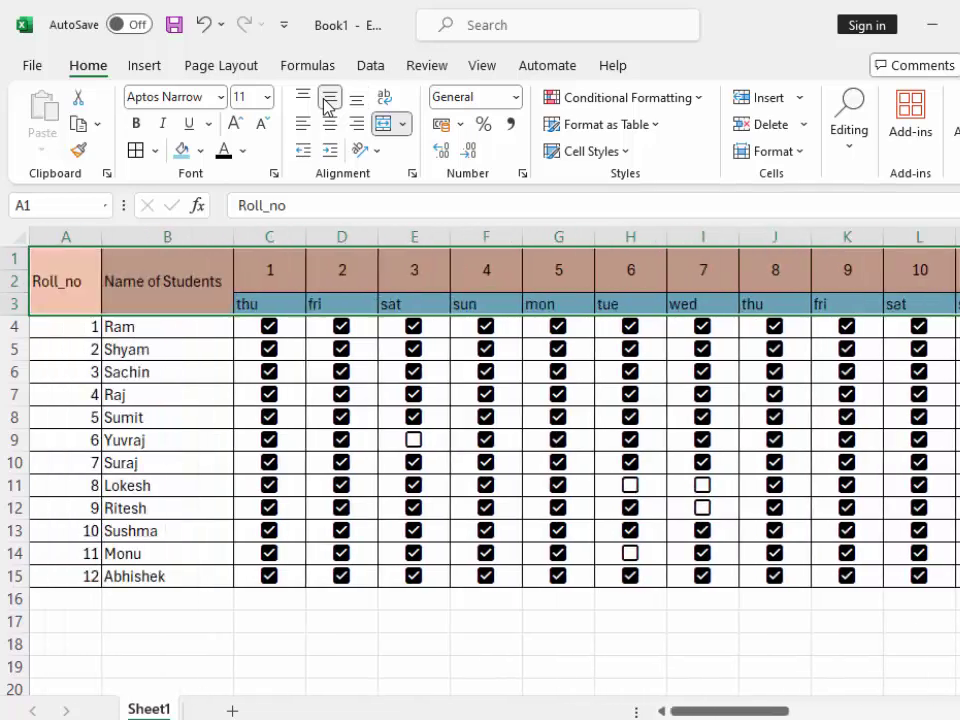
click(327, 125)
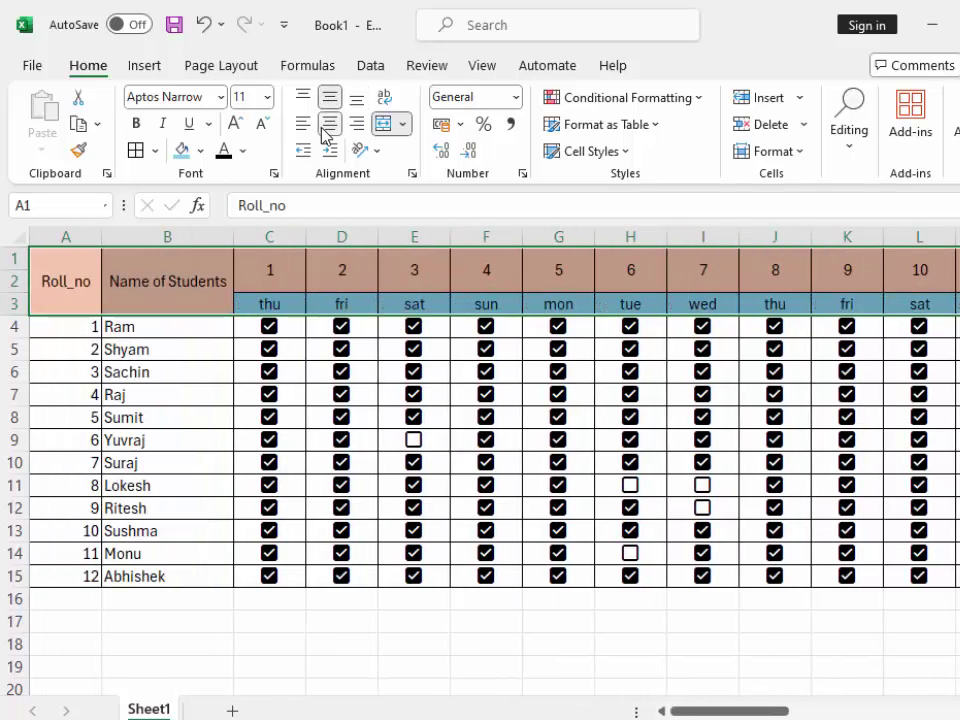